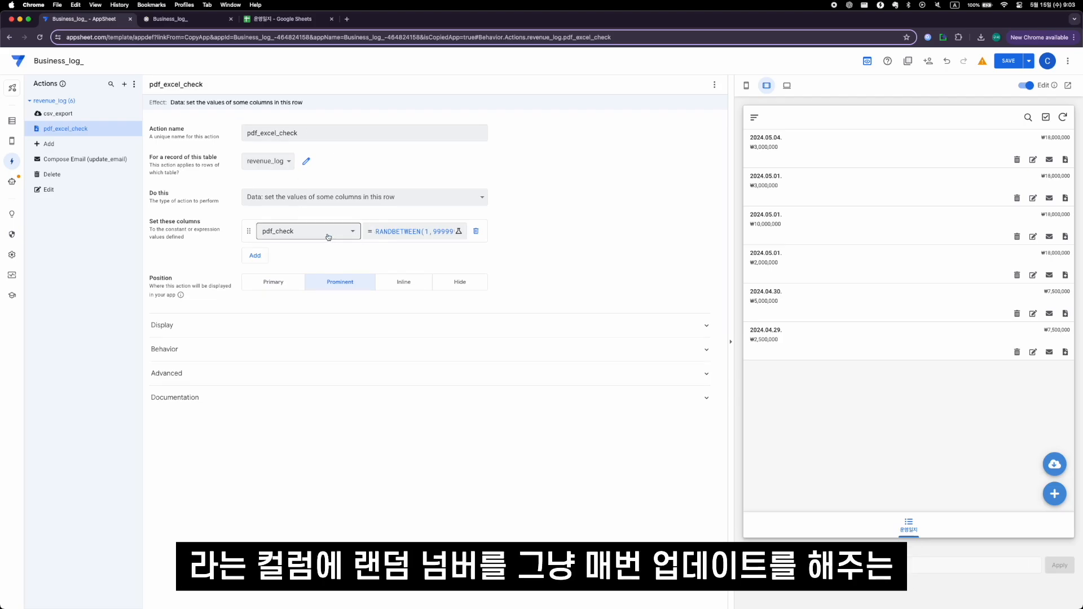
# - Check the pdf_check column's formula in the pdf_excel_check action and set its display name to "PDF/Excel 생성"
pyautogui.click(412, 232)
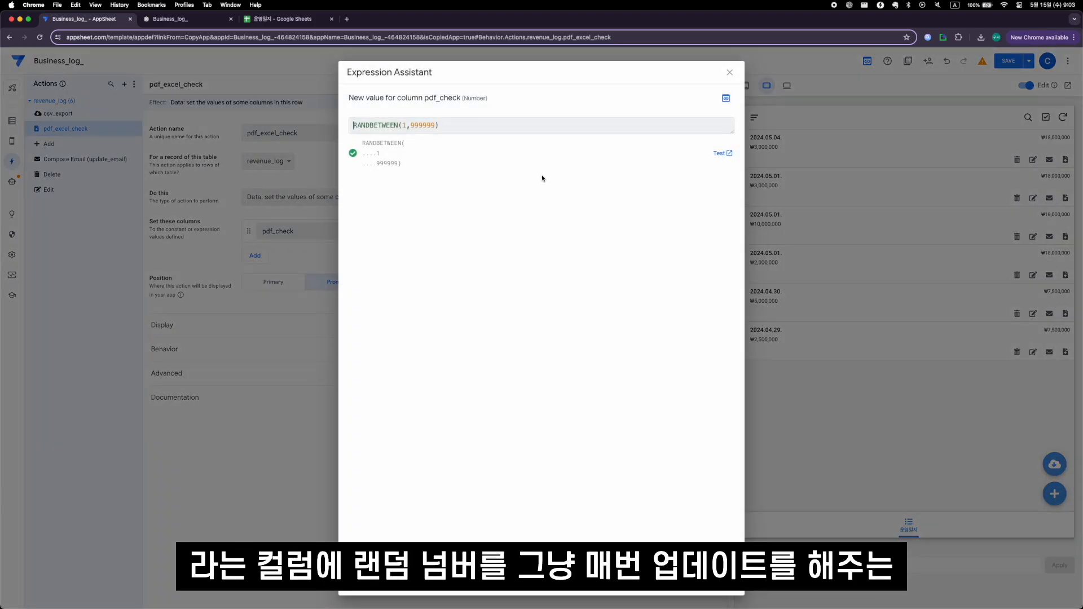
pyautogui.click(732, 72)
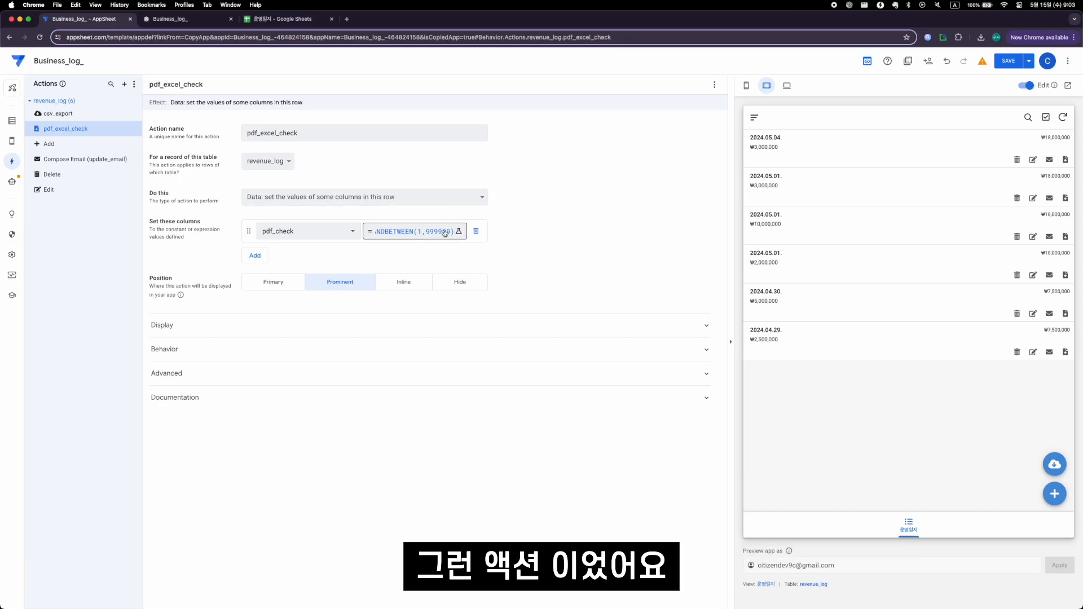
pyautogui.click(273, 325)
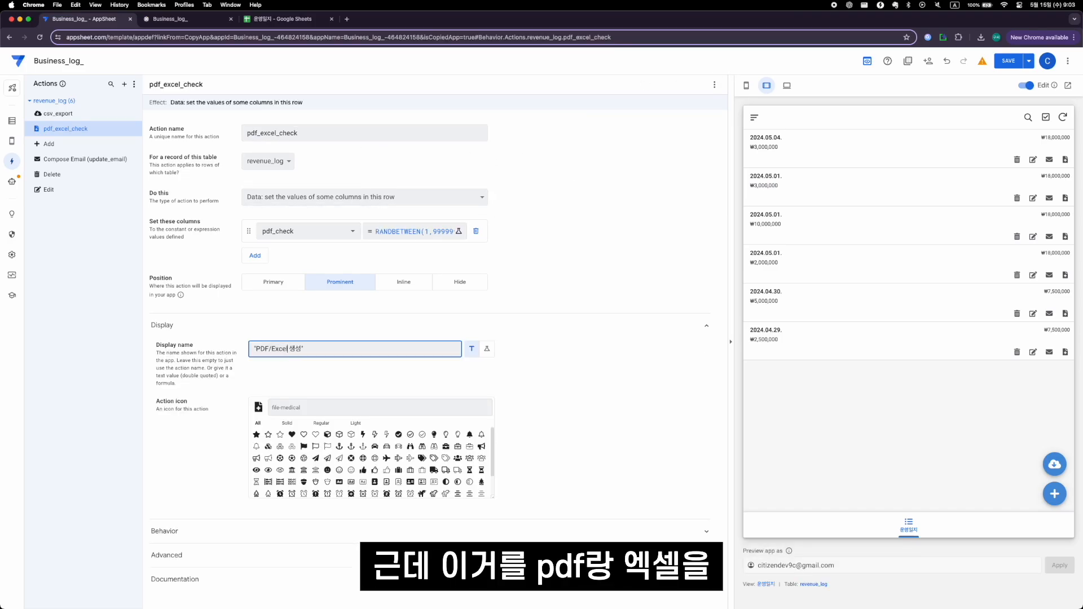
pyautogui.write('l')
pyautogui.click(474, 188)
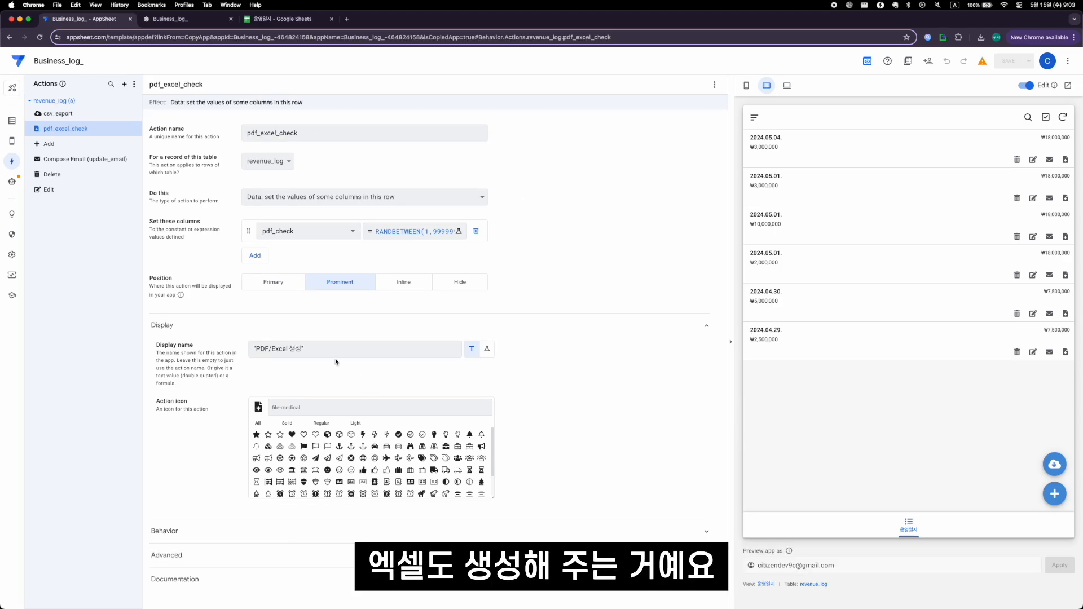
# - Create a new automation bot with a revenue_log data change event named excel_creation
pyautogui.click(12, 181)
pyautogui.click(124, 84)
pyautogui.click(422, 395)
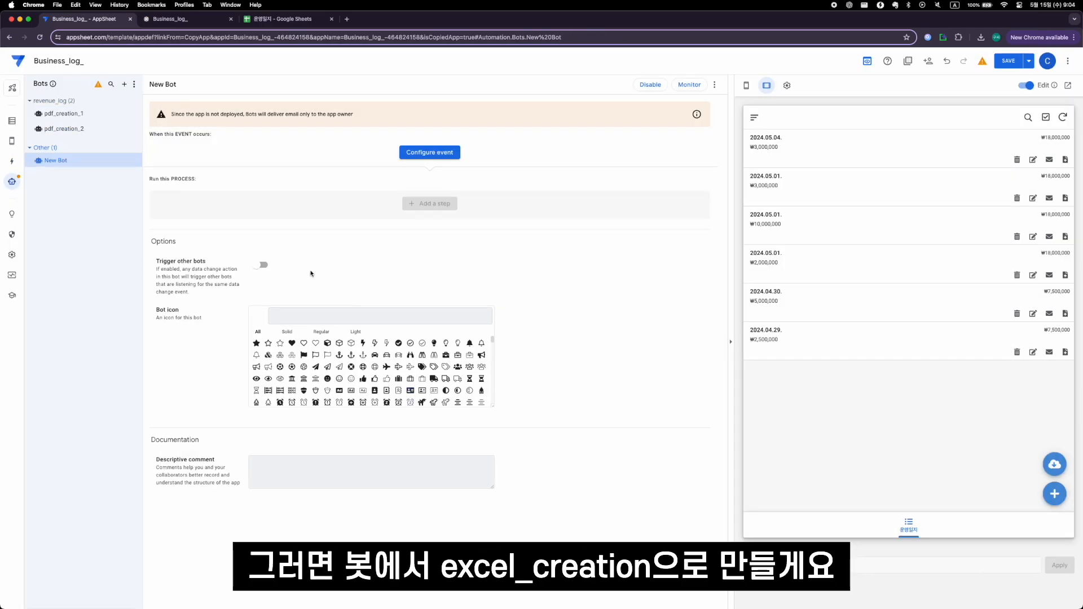
pyautogui.click(430, 153)
pyautogui.write('excel')
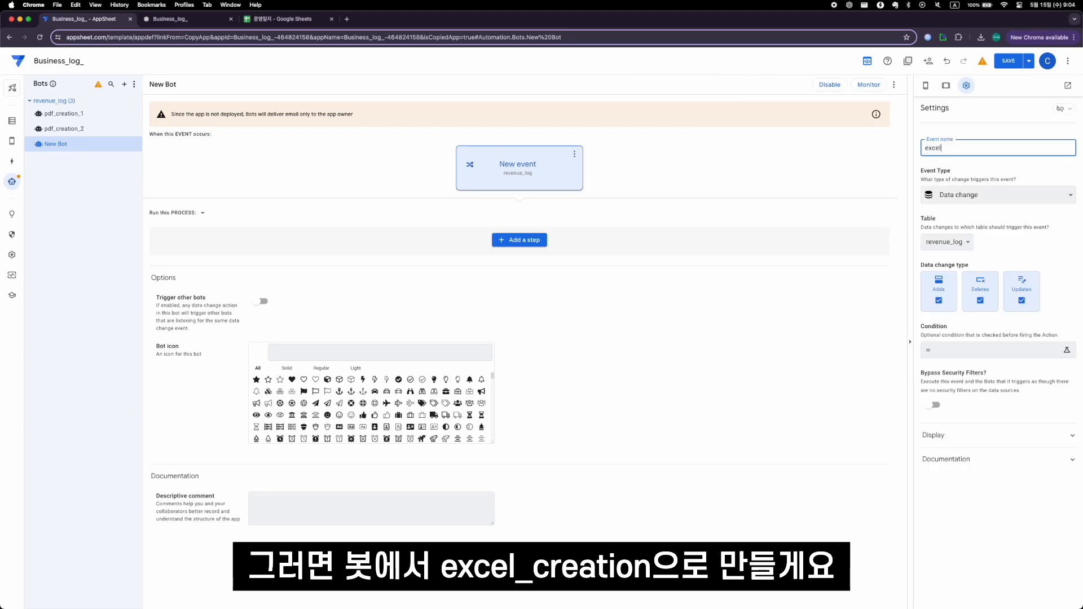
pyautogui.write('_creation')
pyautogui.press('Return')
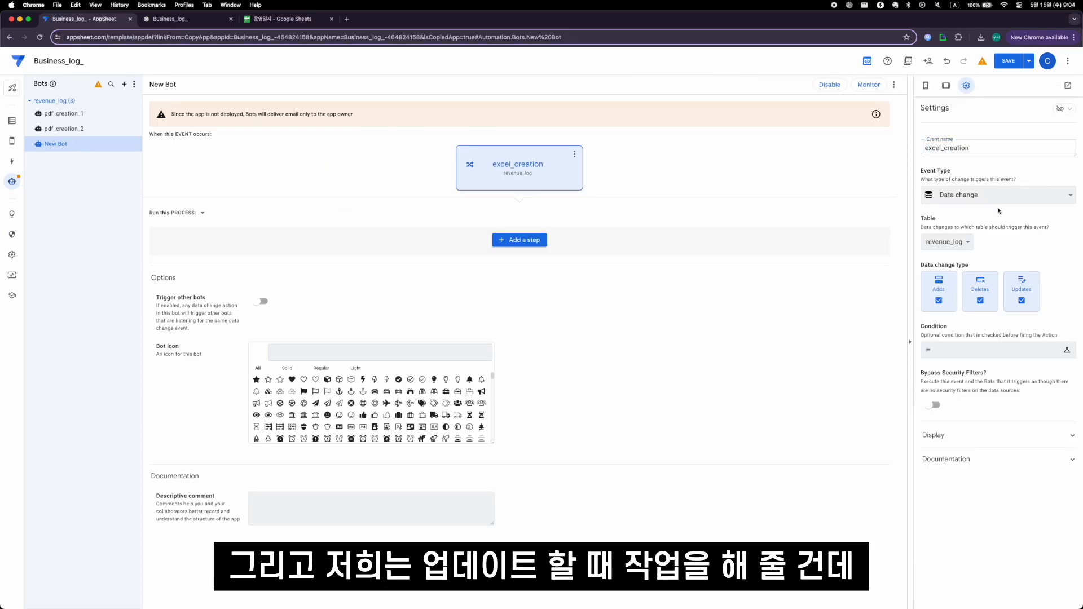
# - Restrict the excel_creation event to updates only, excluding adds and deletes
pyautogui.click(981, 299)
pyautogui.click(938, 301)
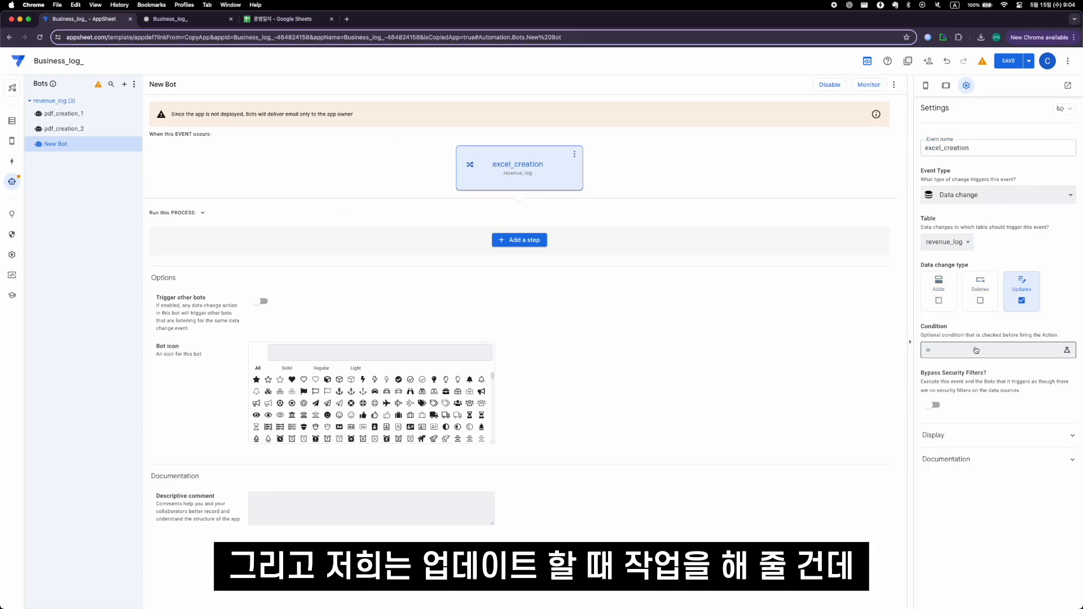
pyautogui.click(940, 350)
pyautogui.press('Escape')
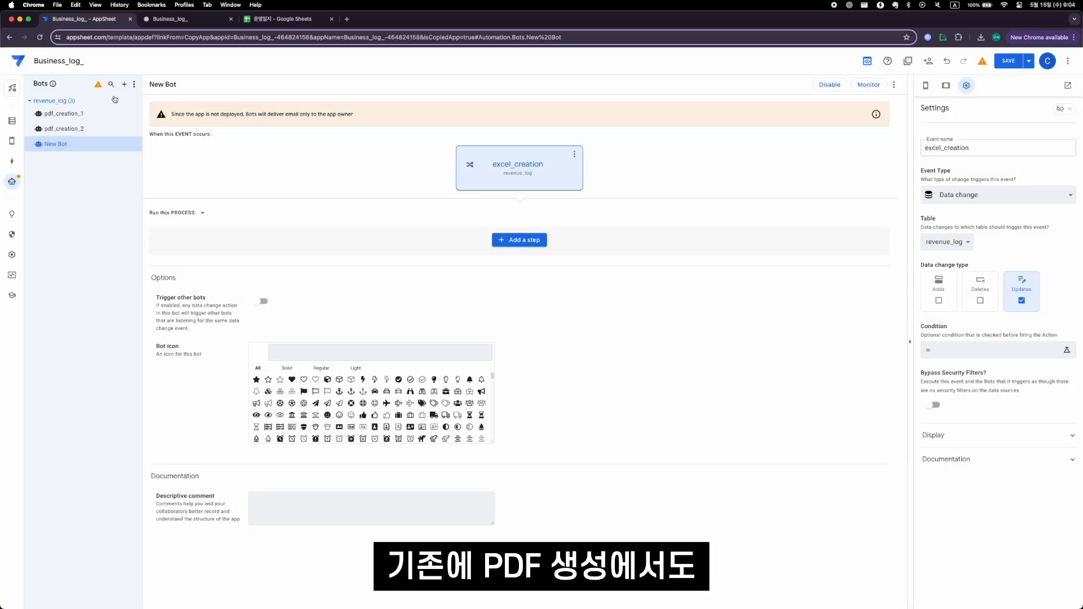
# - Copy the pdf_creation_2 event's condition into excel_creation: [_THISROW_BEFORE].[pdf_changecounter]<>[_THISROW_AFTER].[pdf_changecounter]
pyautogui.click(100, 132)
pyautogui.click(534, 166)
pyautogui.click(971, 351)
pyautogui.press('super+a')
pyautogui.press('super+c')
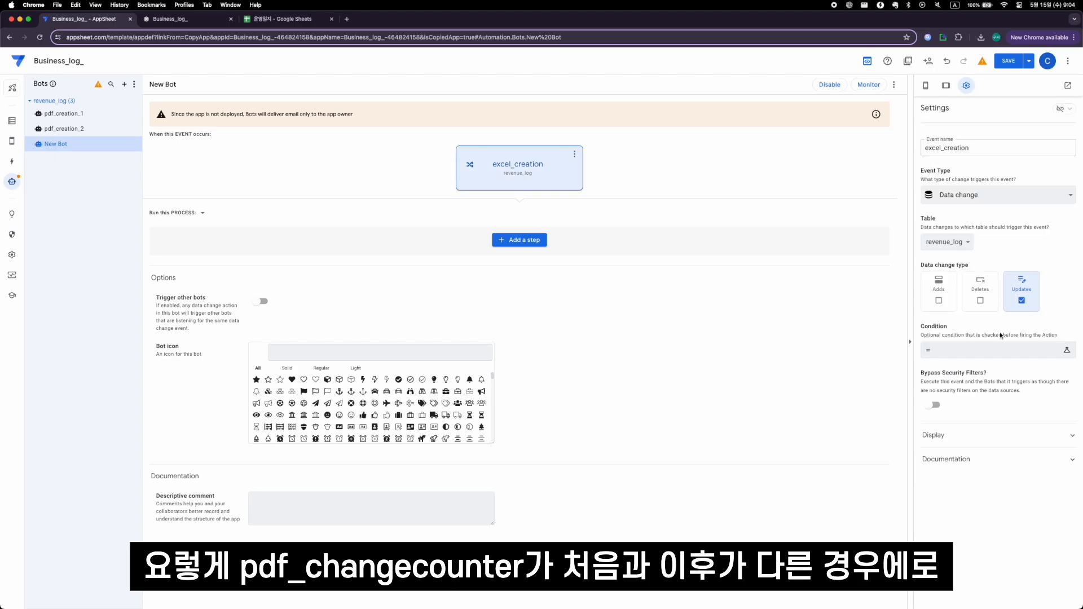
pyautogui.click(1007, 349)
pyautogui.press('super+v')
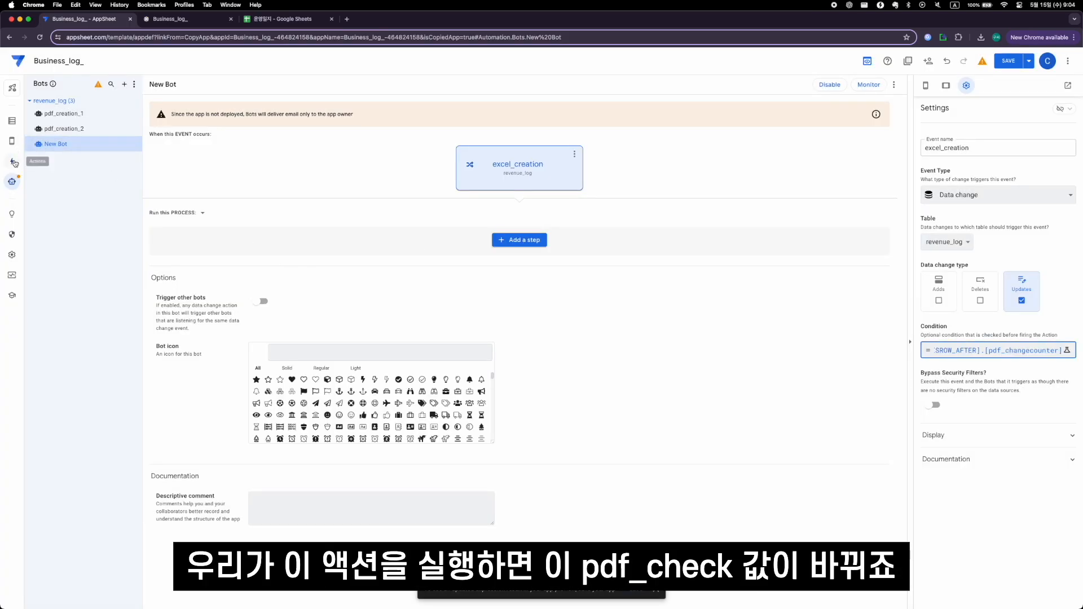
# - Review the pdf_excel_check action and the settings of the pdf_changecounter column in the revenue_log table
pyautogui.click(12, 161)
pyautogui.click(93, 129)
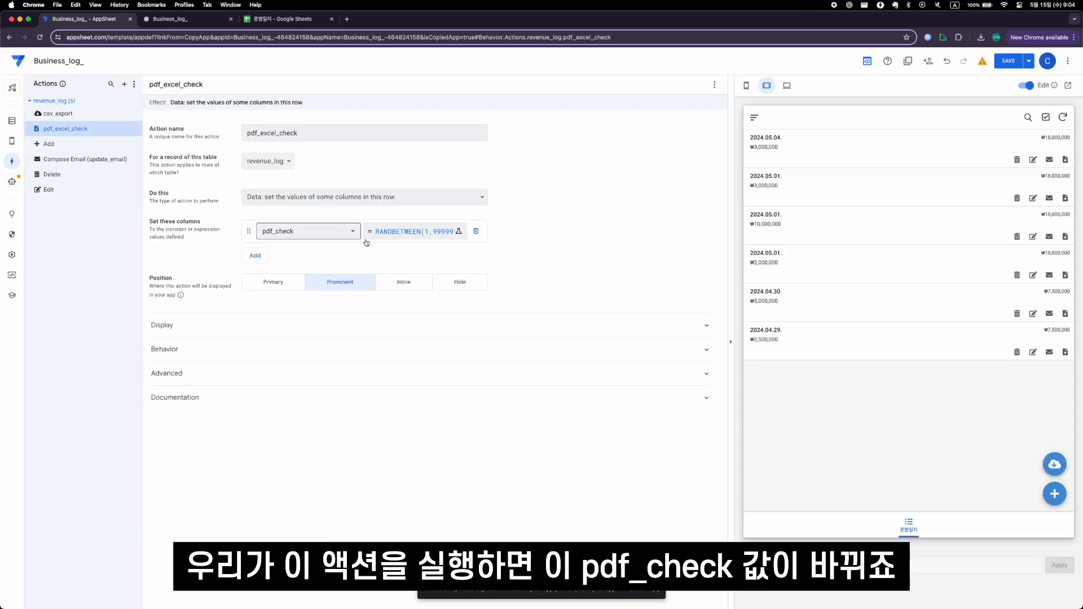
pyautogui.click(11, 121)
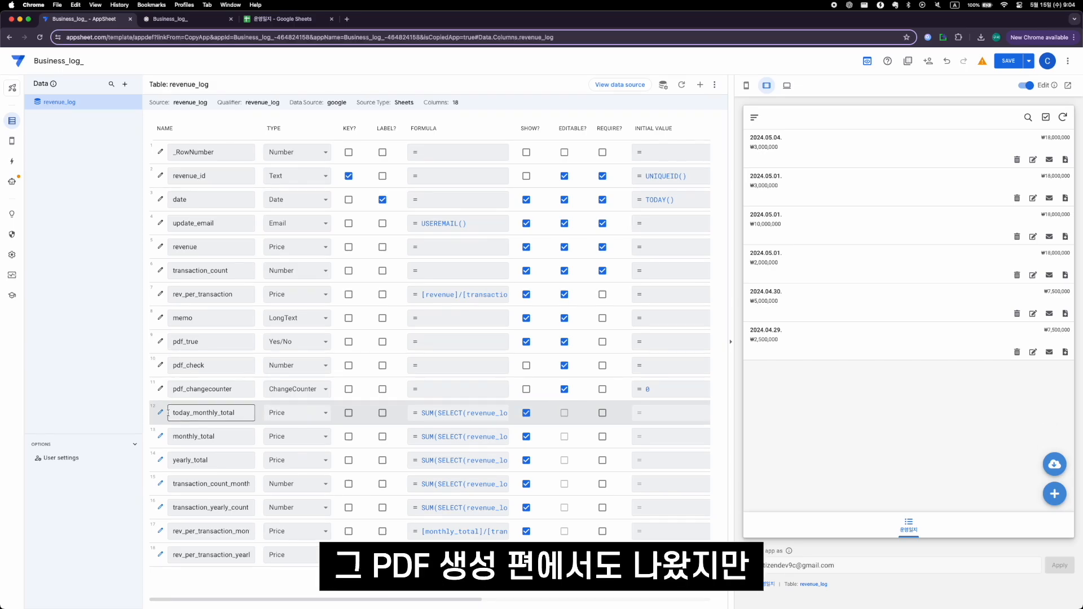
pyautogui.click(161, 390)
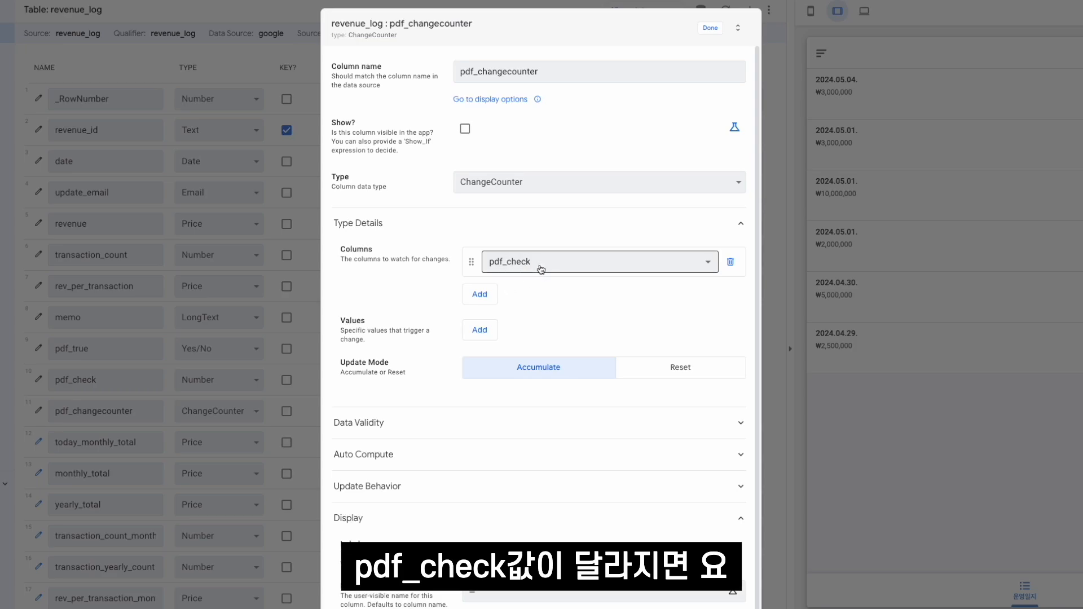
pyautogui.click(709, 27)
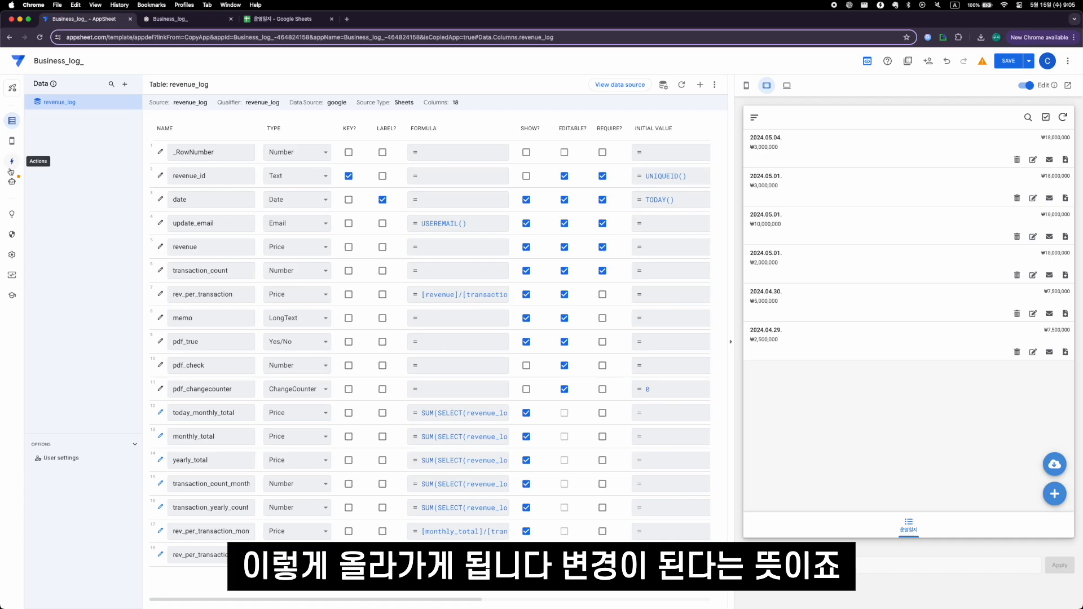
# - Review the before-and-after comparison in the excel_creation event's condition
pyautogui.click(12, 181)
pyautogui.click(519, 169)
pyautogui.click(997, 350)
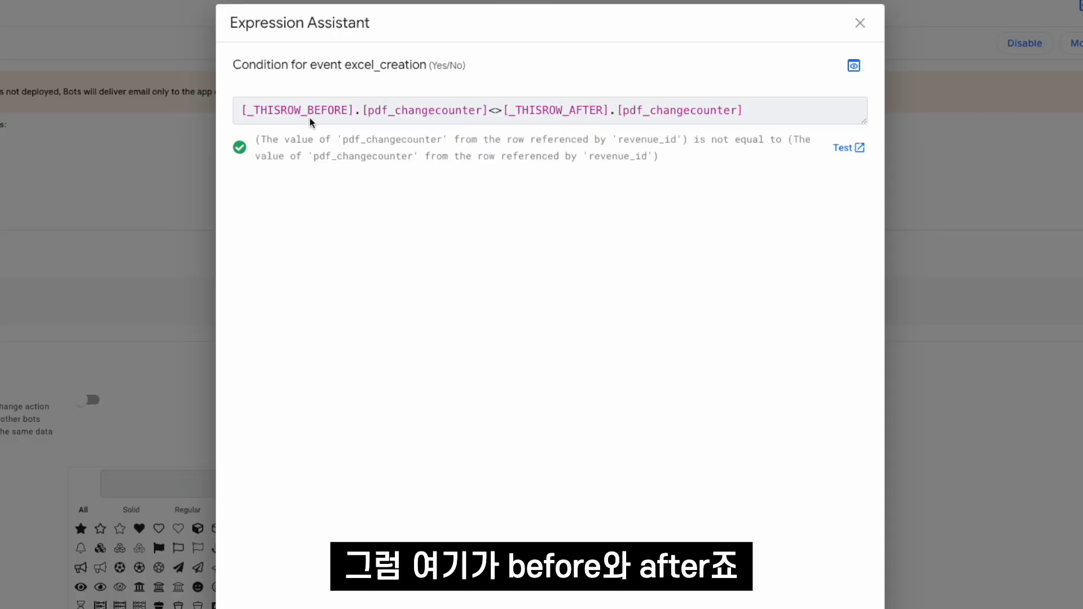
pyautogui.moveTo(489, 110); pyautogui.dragTo(505, 111)
pyautogui.click(392, 111)
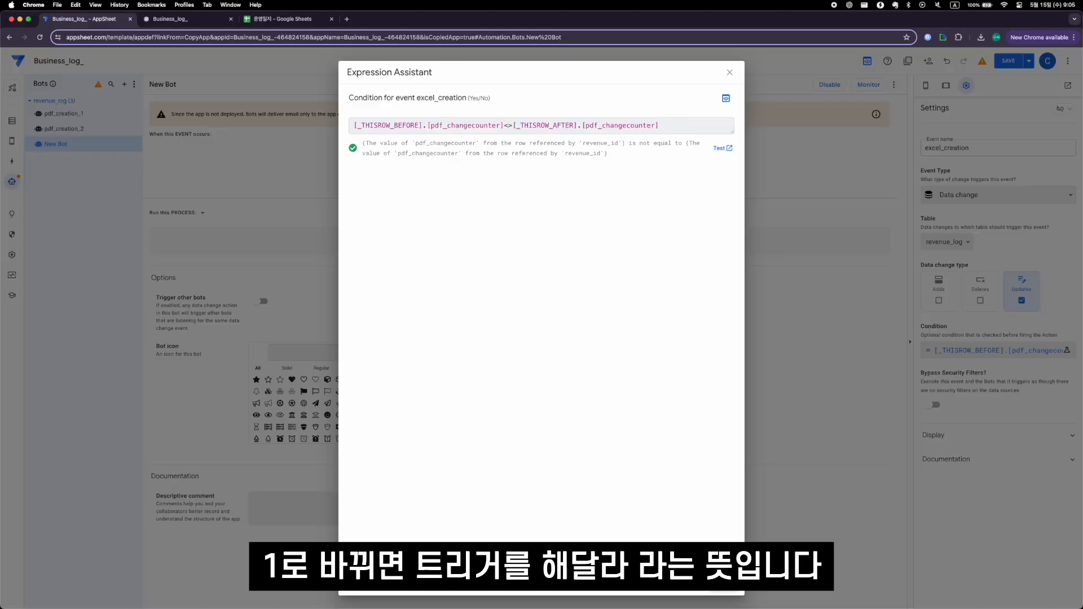
pyautogui.click(723, 583)
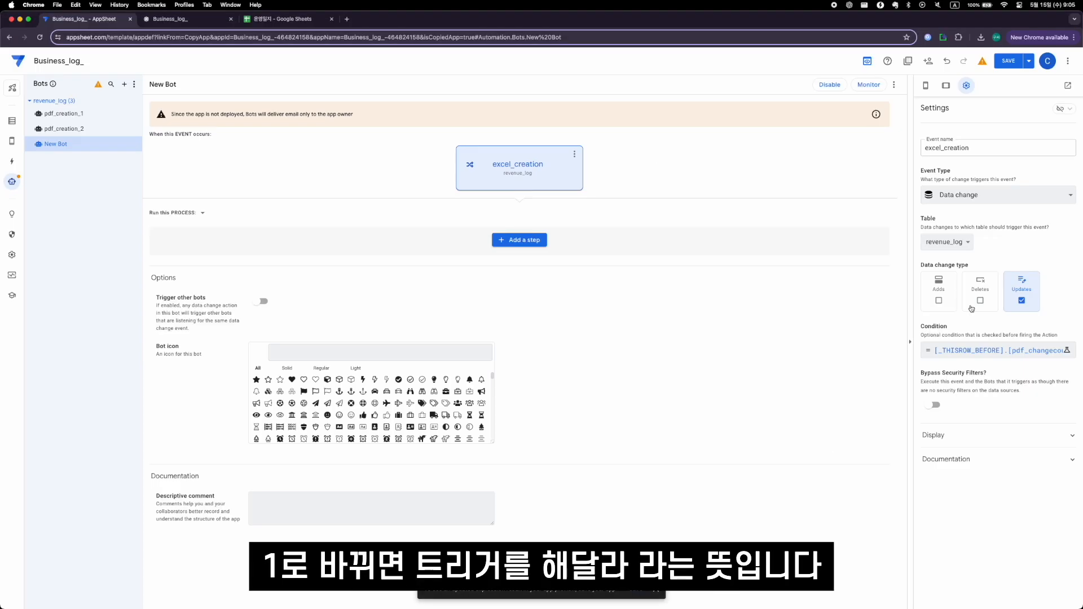
# - Add a step to the bot that creates a new file with the content type XLSX
pyautogui.click(528, 239)
pyautogui.click(496, 389)
pyautogui.click(950, 183)
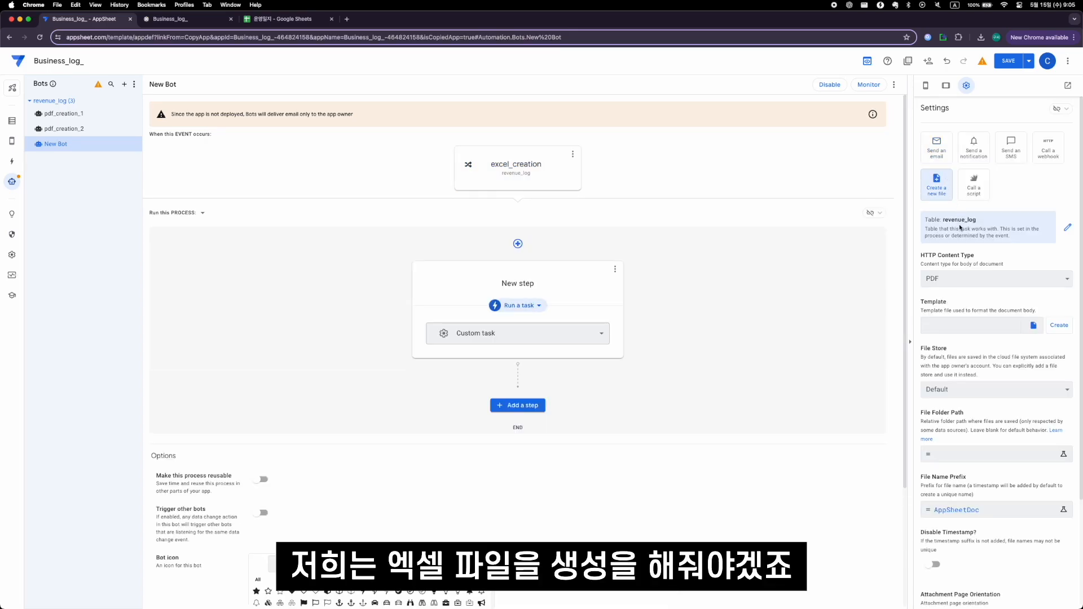
pyautogui.click(956, 276)
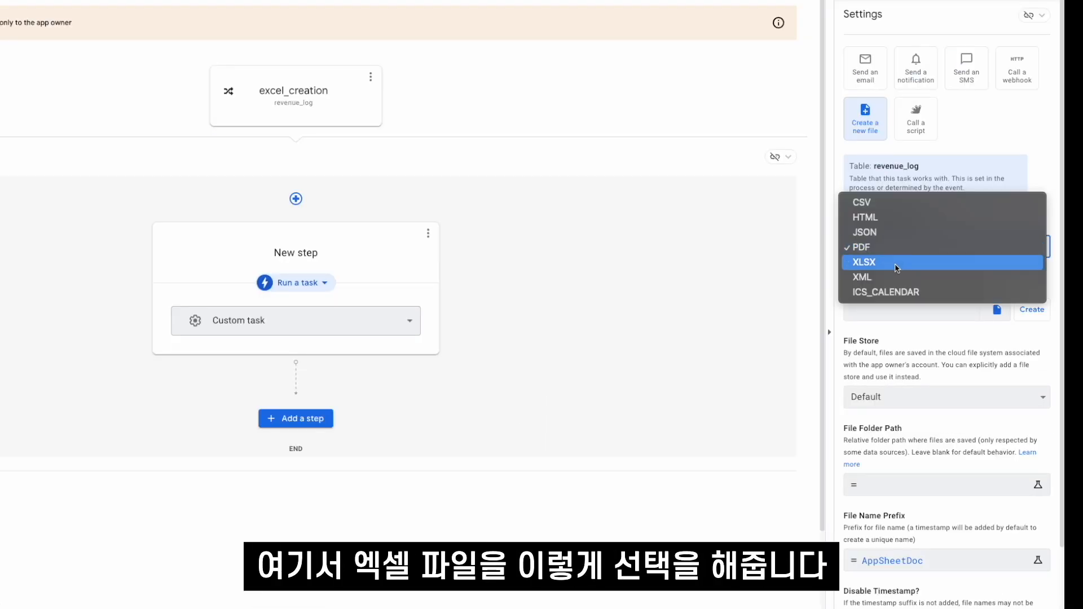
pyautogui.click(896, 263)
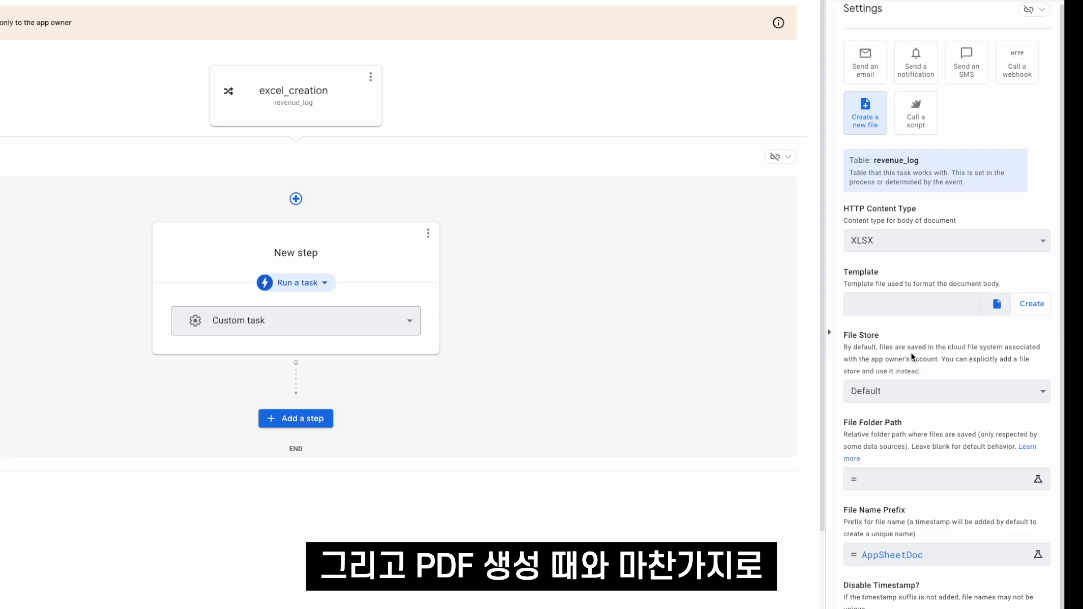
# - Set the new file's name prefix to AppSheetExcel
pyautogui.click(954, 555)
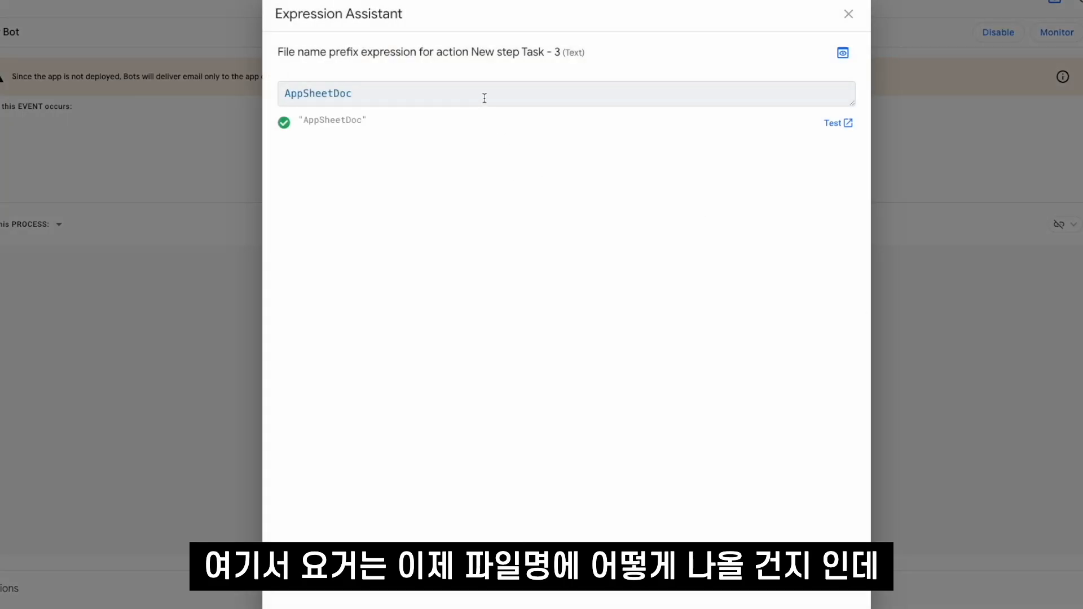
pyautogui.press('BackSpace')
pyautogui.press('BackSpace')
pyautogui.press('BackSpace')
pyautogui.write('Ex')
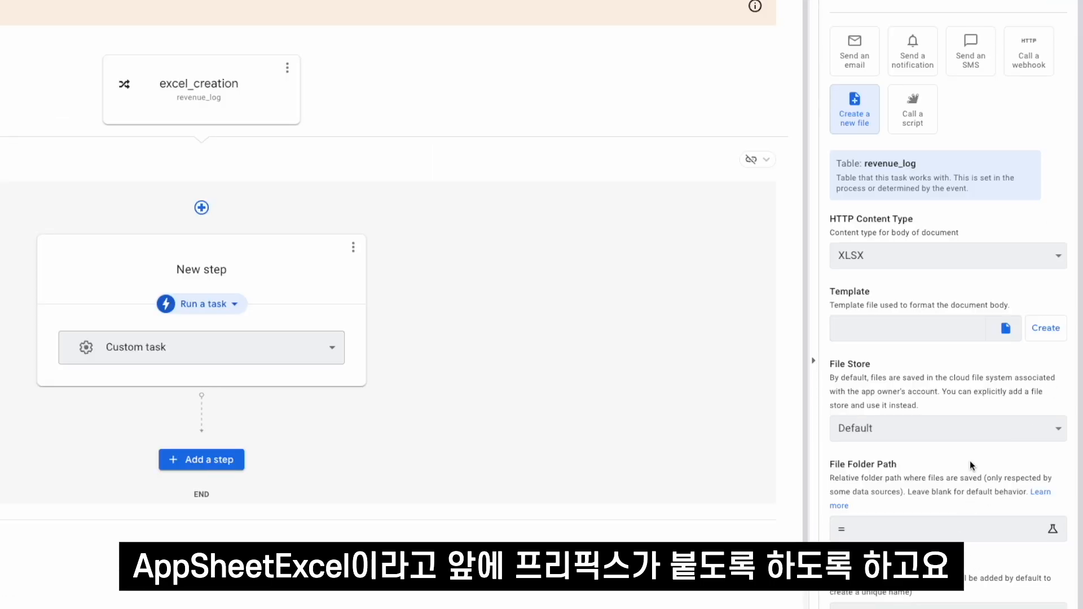
# - Create a template for the Excel file and open it for editing in Google Sheets
pyautogui.click(1043, 333)
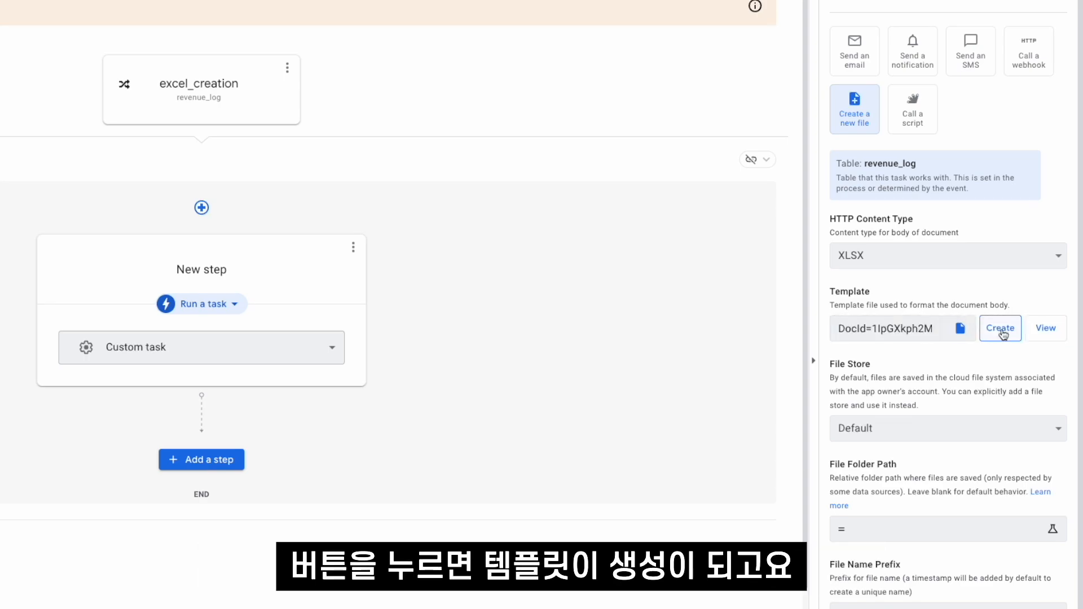
pyautogui.click(1033, 334)
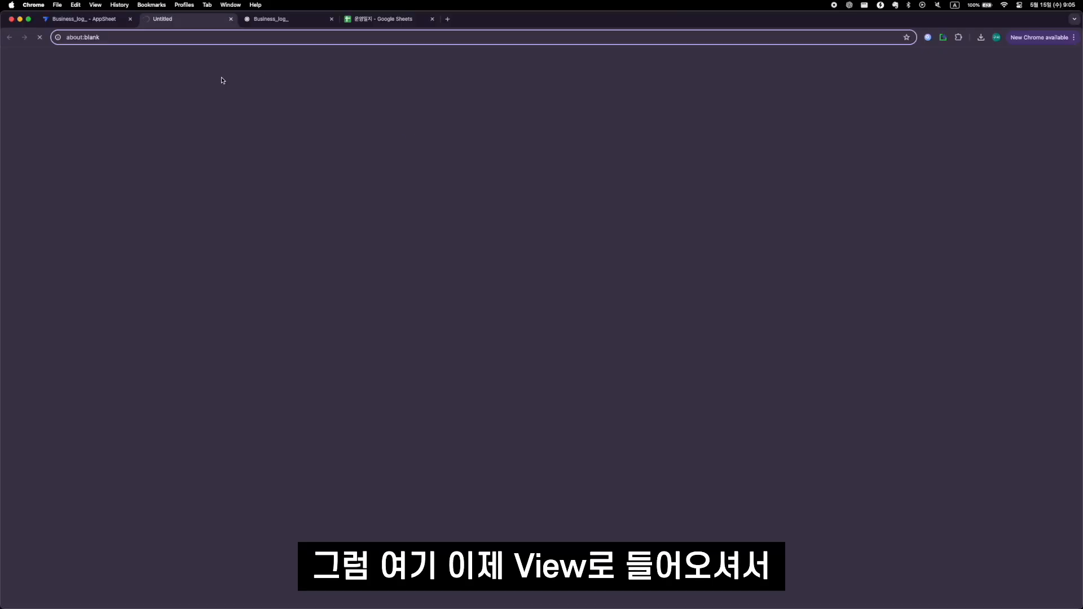
pyautogui.click(552, 61)
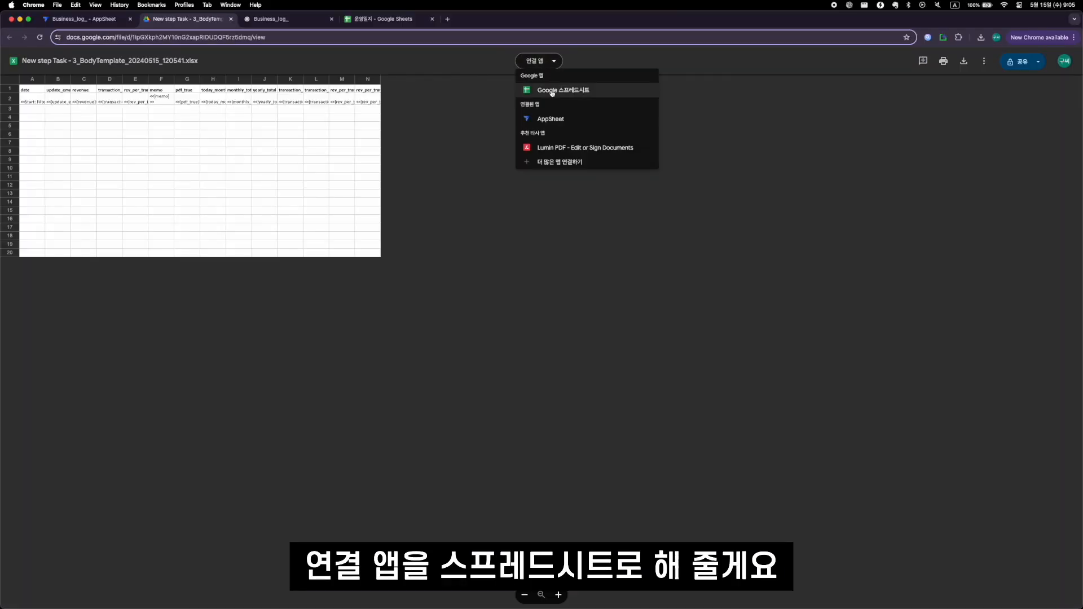
pyautogui.click(552, 93)
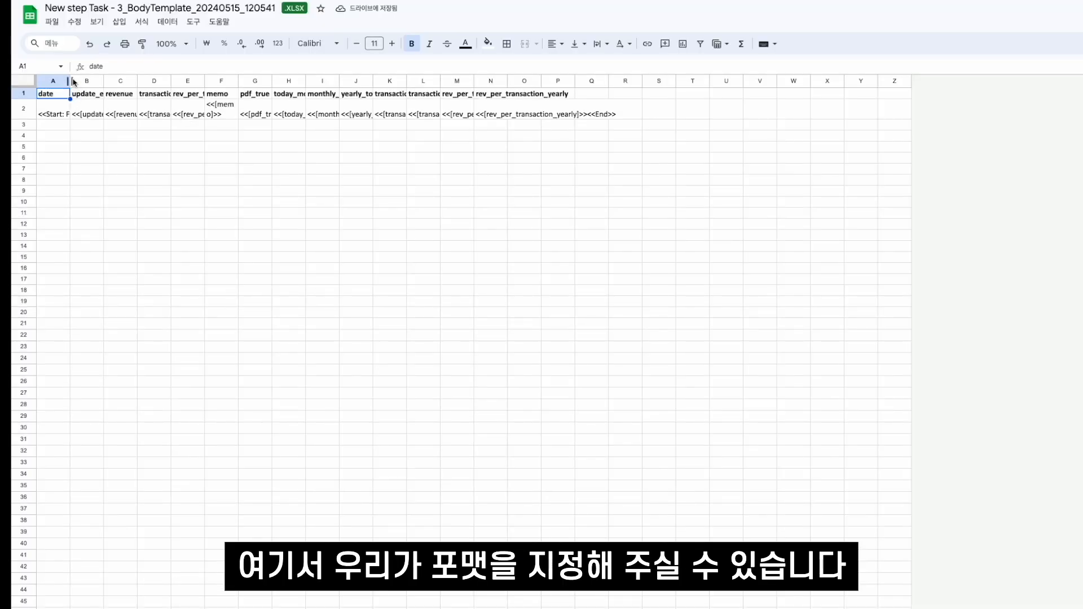
# - Widen template columns A to E to fit their headers and fill header cells A1:P1 with light green
pyautogui.moveTo(71, 80); pyautogui.dragTo(196, 80)
pyautogui.moveTo(229, 81); pyautogui.dragTo(335, 80)
pyautogui.keyDown('shift'); pyautogui.click(703, 81); pyautogui.keyUp('shift')
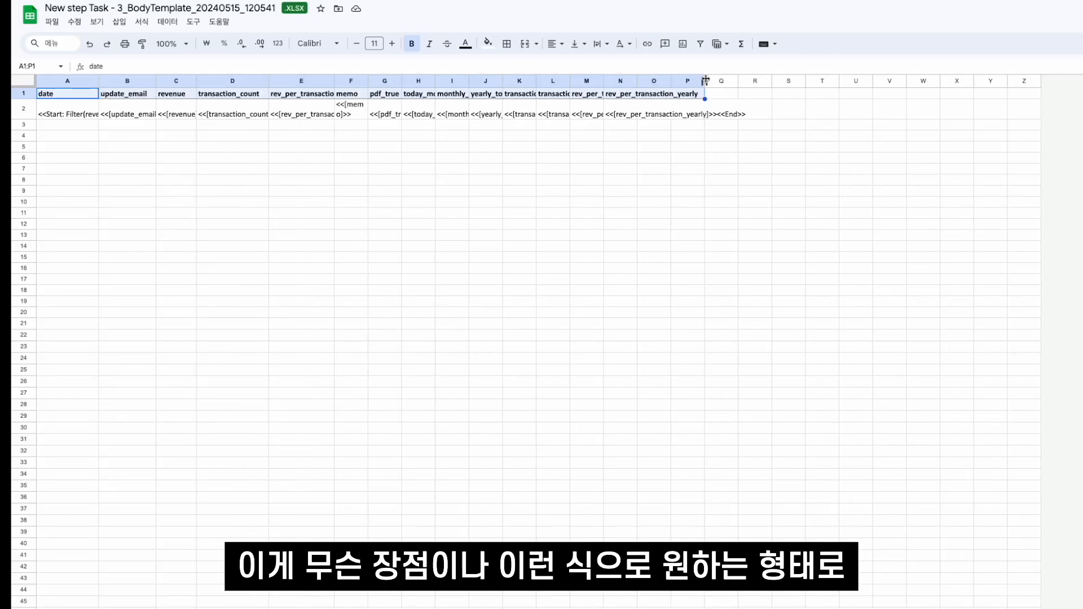
pyautogui.click(488, 43)
pyautogui.click(545, 113)
pyautogui.click(302, 136)
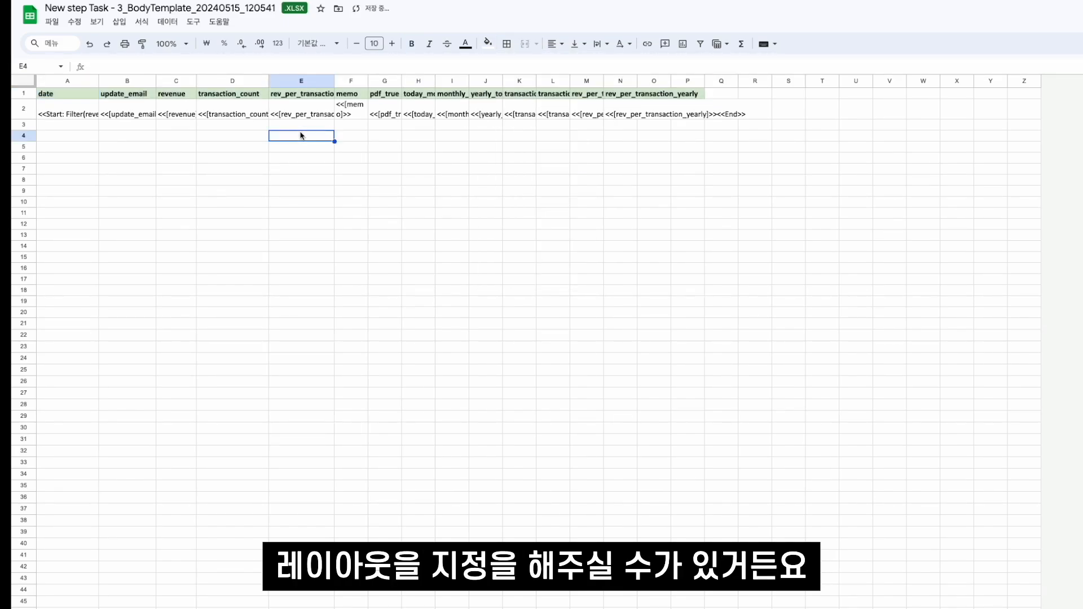
# - Look through the field placeholders in row 2 and delete the unneeded pdf_true column from the template
pyautogui.click(150, 115)
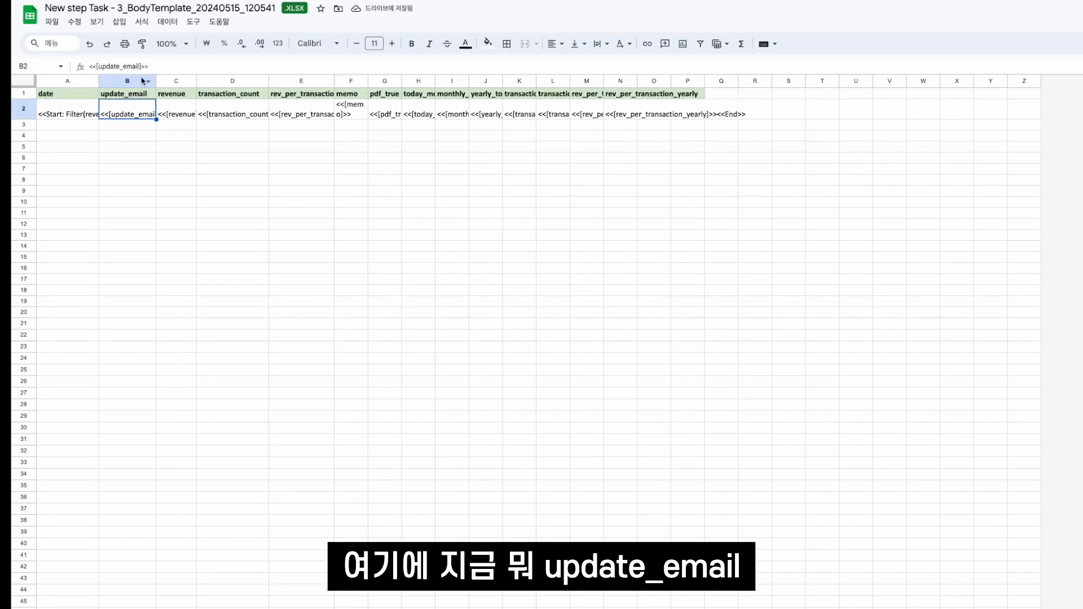
pyautogui.click(177, 116)
pyautogui.click(228, 113)
pyautogui.click(302, 113)
pyautogui.click(355, 113)
pyautogui.rightClick(350, 82)
pyautogui.click(328, 102)
pyautogui.click(385, 80)
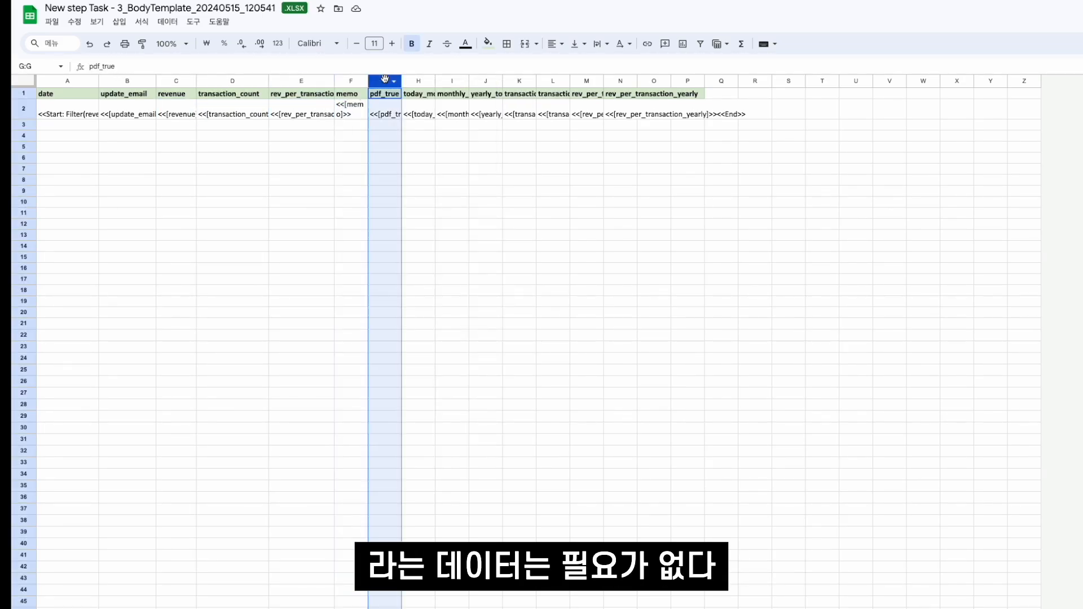
pyautogui.rightClick(385, 81)
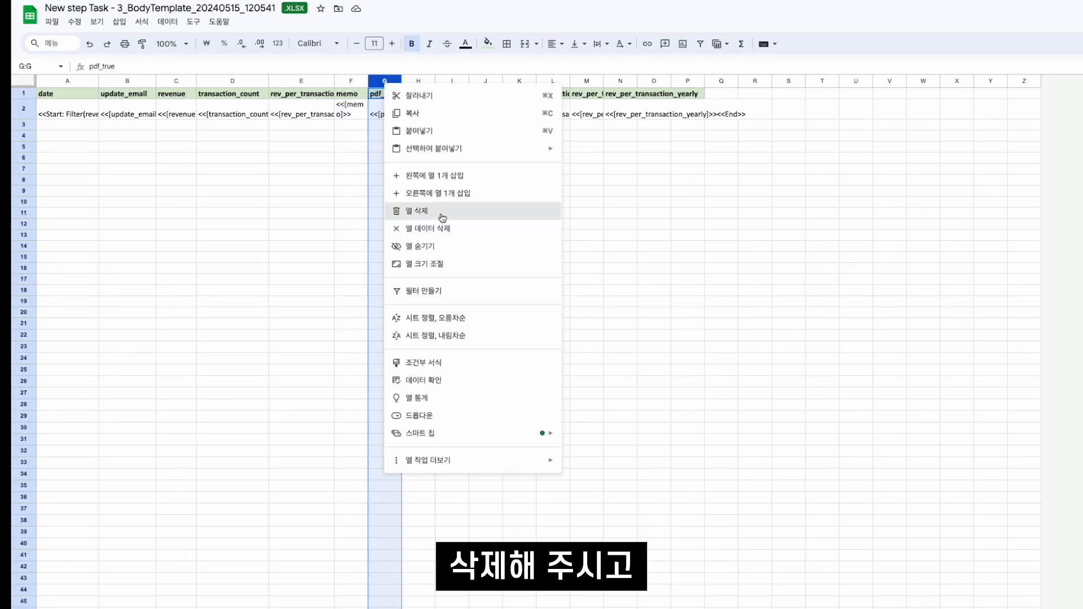
pyautogui.click(442, 211)
# - Widen the rev_per_transaction column and the columns from today_monthly_total to rev_per_transaction_yearly to fit their contents
pyautogui.click(649, 113)
pyautogui.moveTo(570, 82); pyautogui.dragTo(587, 81)
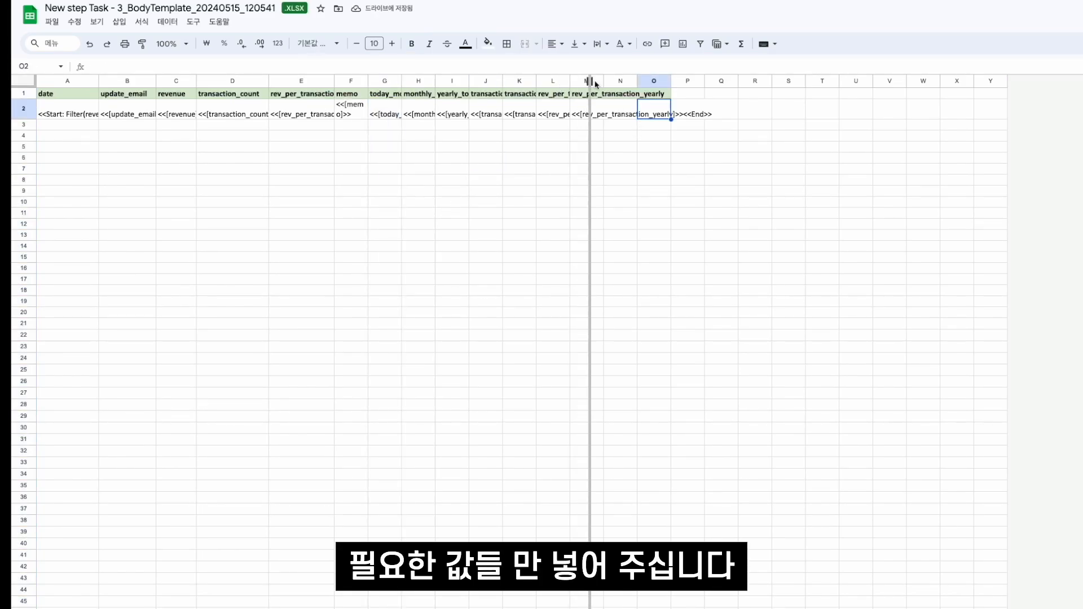
pyautogui.moveTo(587, 81); pyautogui.dragTo(615, 81)
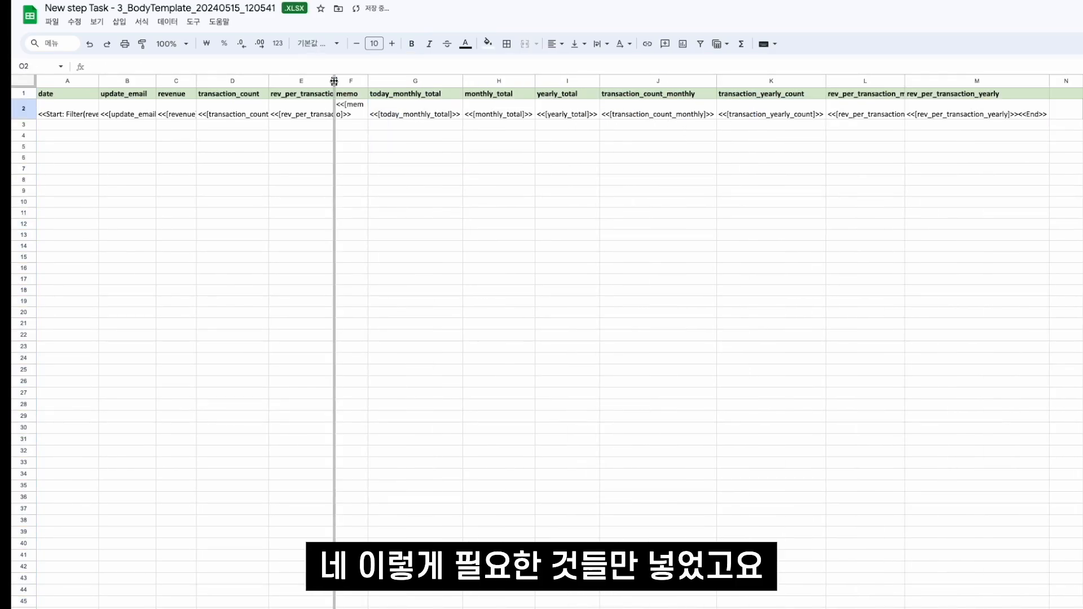
pyautogui.doubleClick(334, 81)
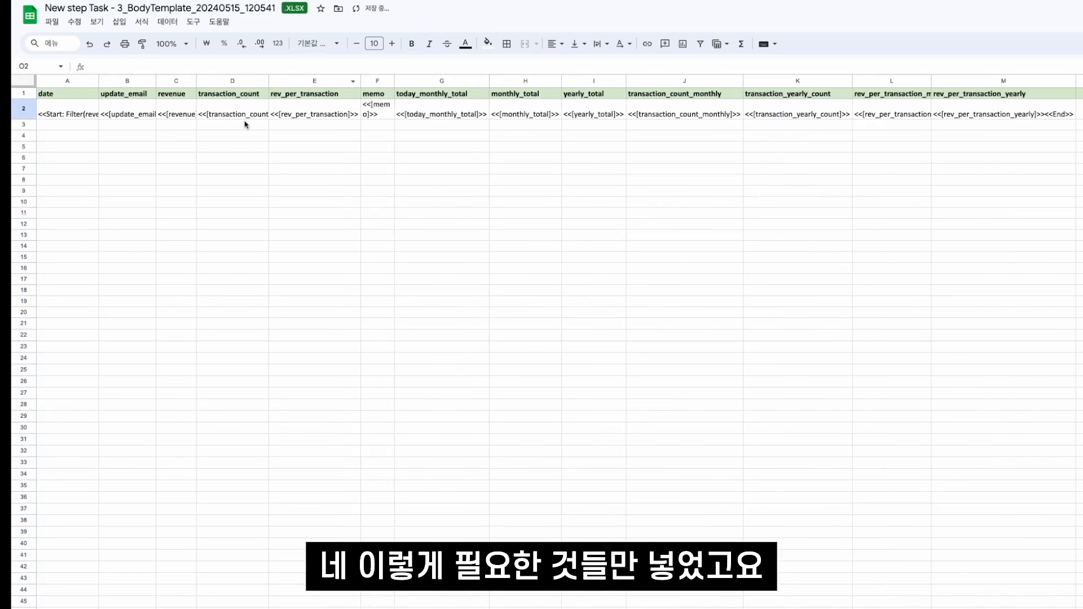
# - Center the text horizontally in all cells of the template
pyautogui.click(253, 117)
pyautogui.press('super+a')
pyautogui.click(556, 45)
pyautogui.click(576, 66)
pyautogui.click(578, 138)
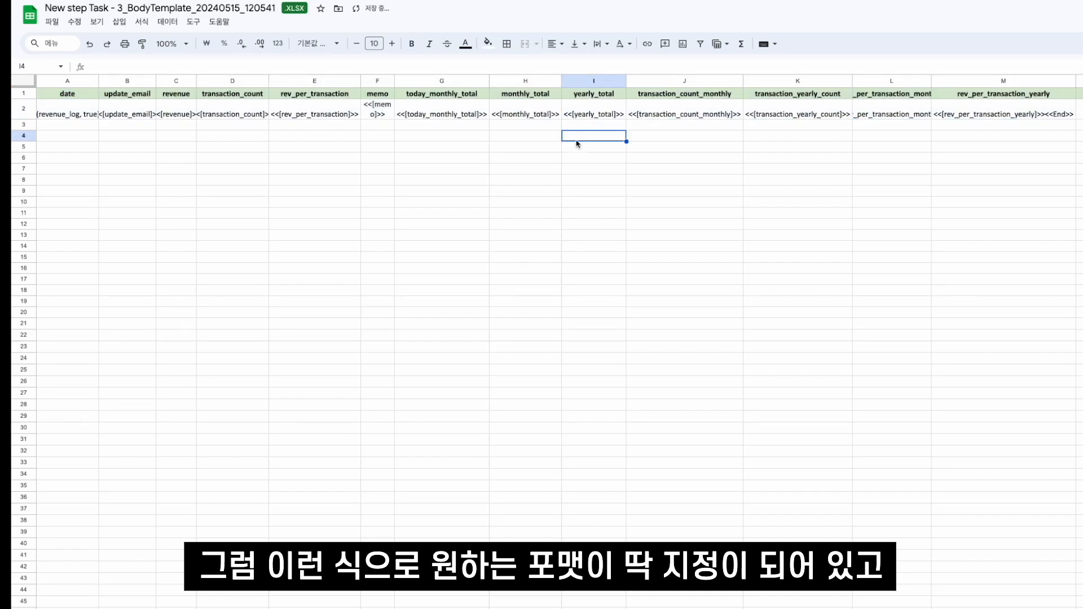
# - Check the field placeholders in row 2 and widen the rev_per_transaction_monthly column to fit its contents
pyautogui.click(474, 140)
pyautogui.click(107, 113)
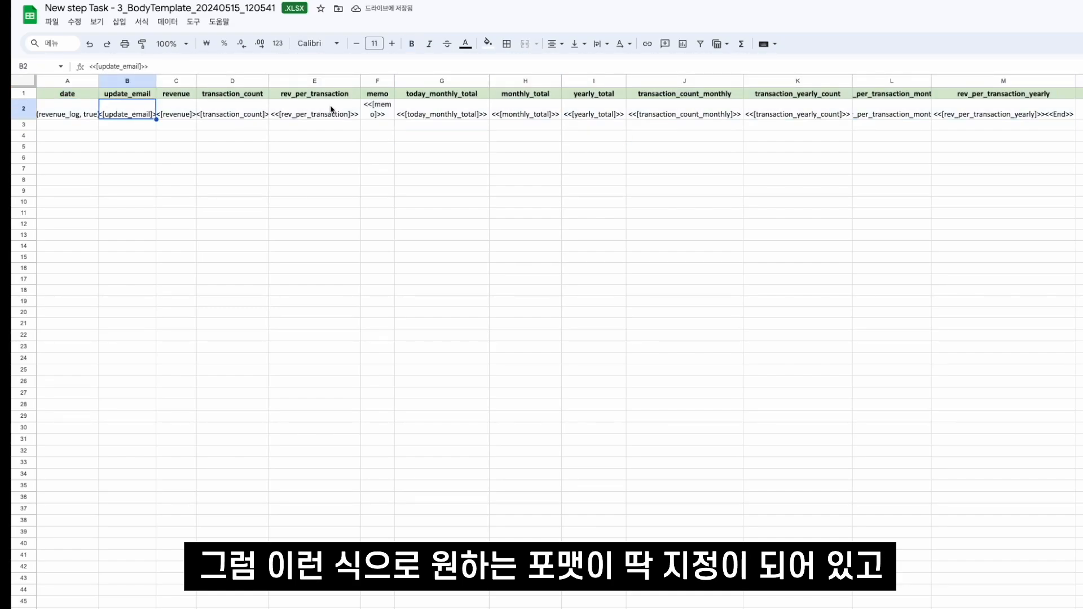
pyautogui.click(377, 111)
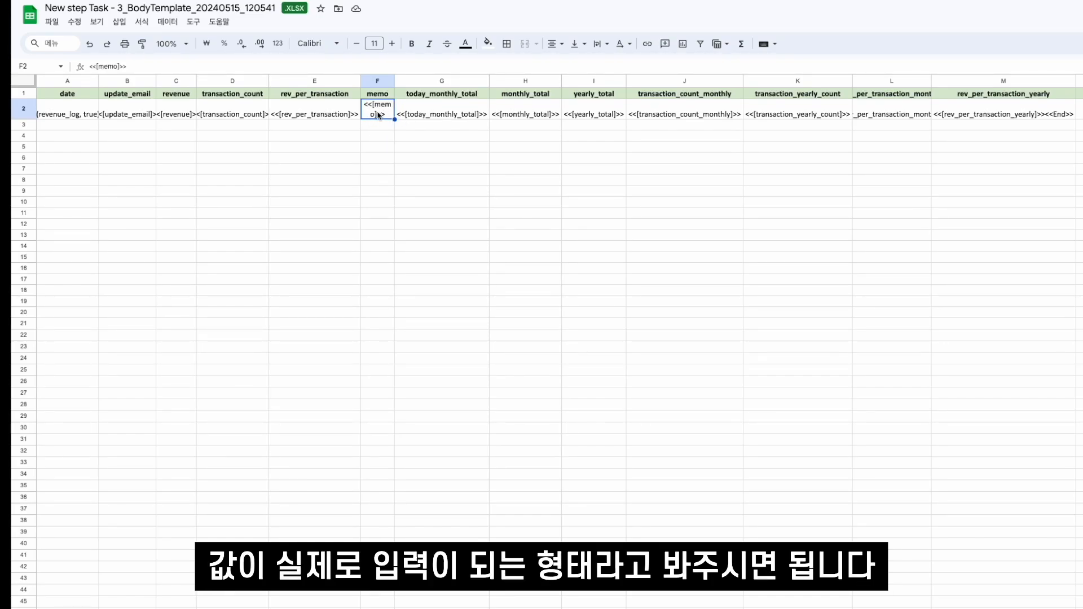
pyautogui.click(461, 108)
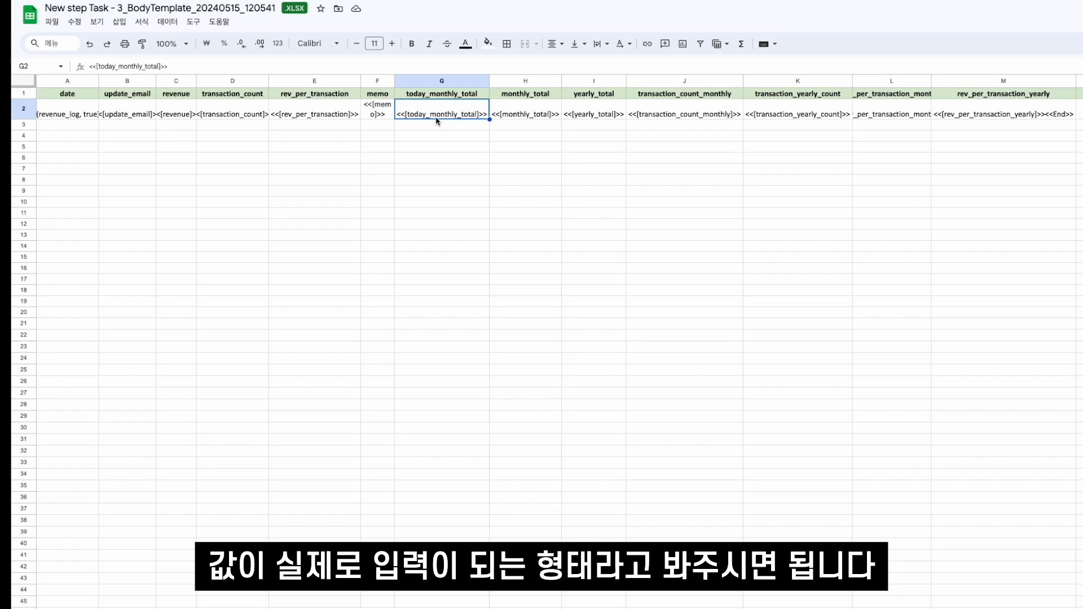
pyautogui.moveTo(931, 81); pyautogui.dragTo(1002, 81)
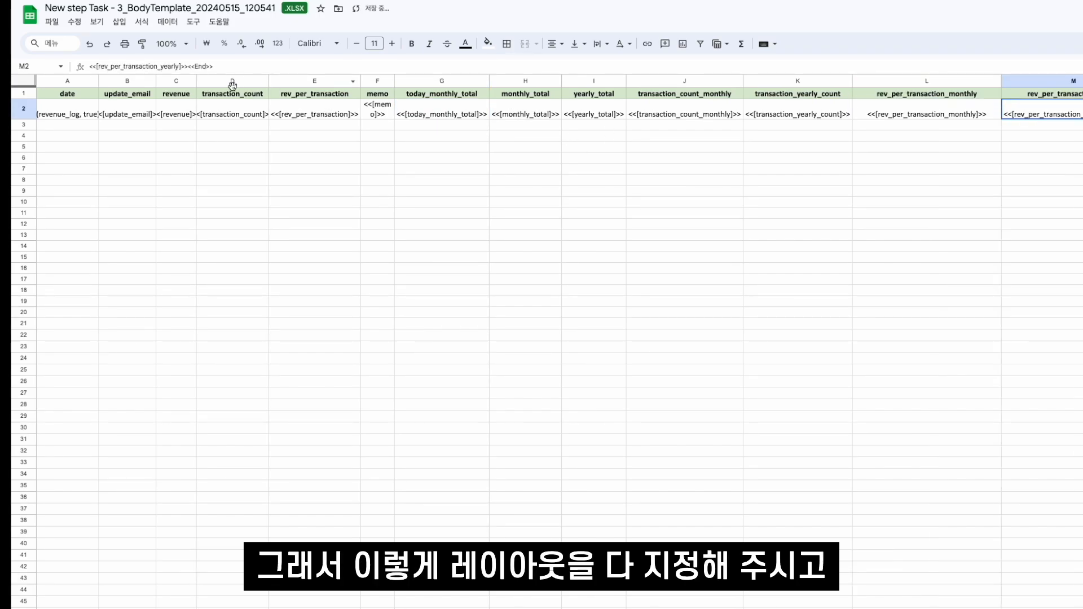
pyautogui.click(93, 125)
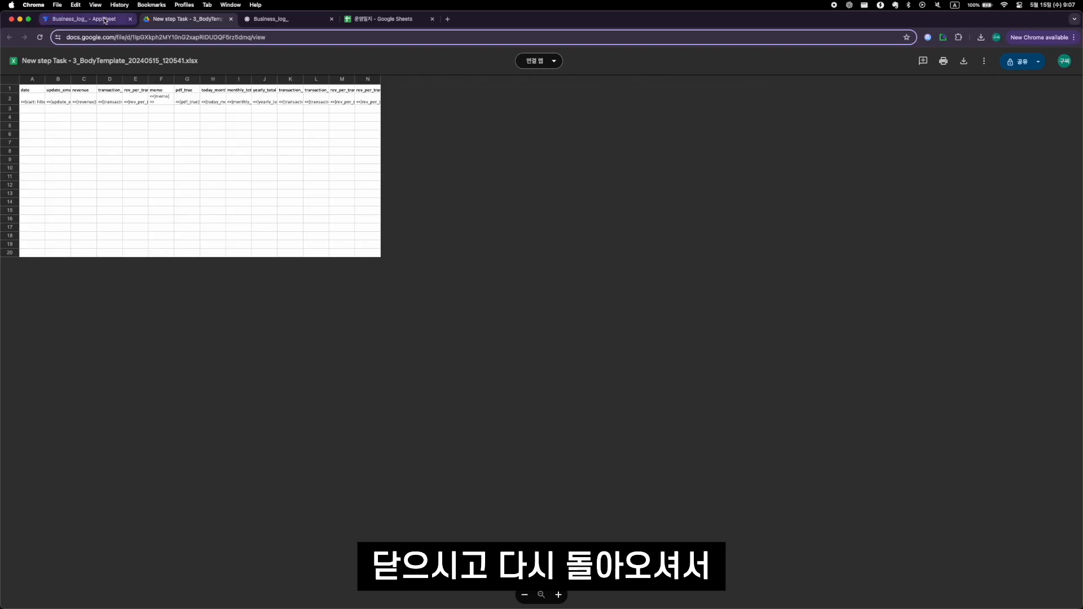
# - Switch back to AppSheet and check the New step's Excel template, the excel_creation event settings and the file creation settings
pyautogui.click(104, 19)
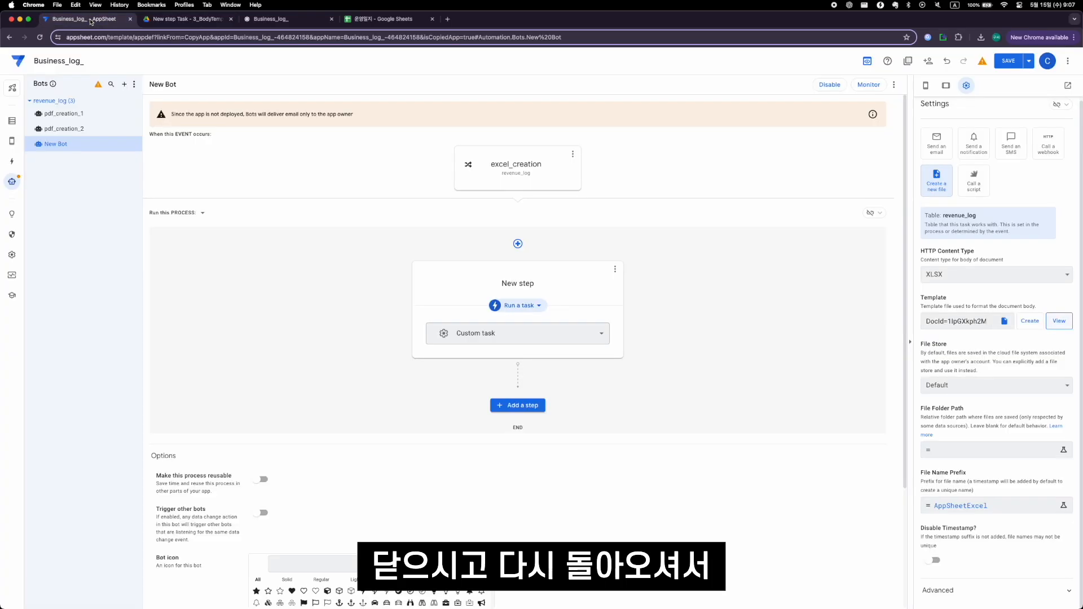
pyautogui.click(863, 271)
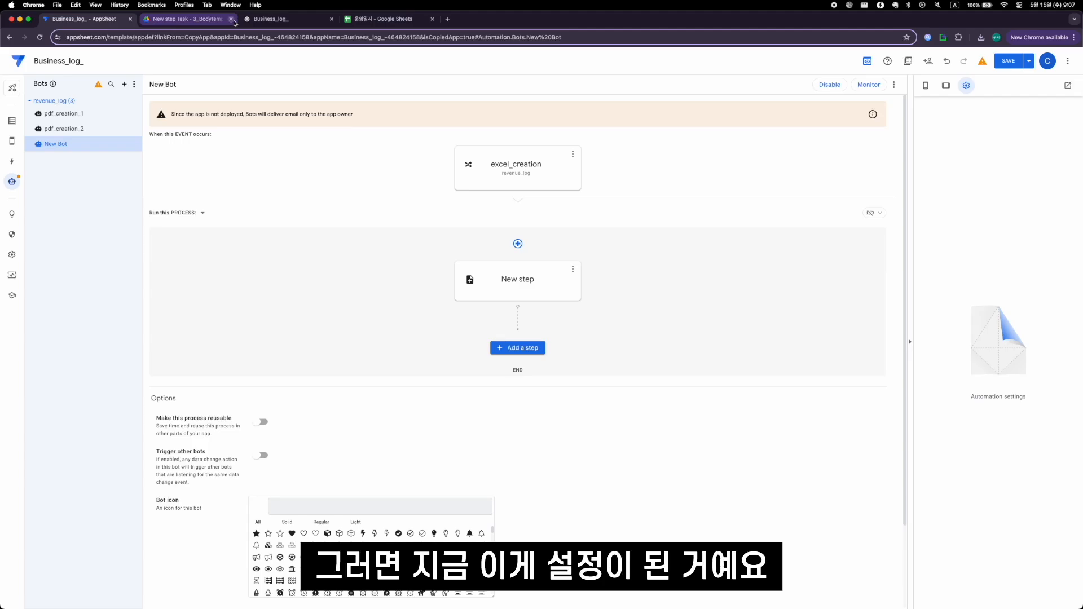
pyautogui.click(231, 19)
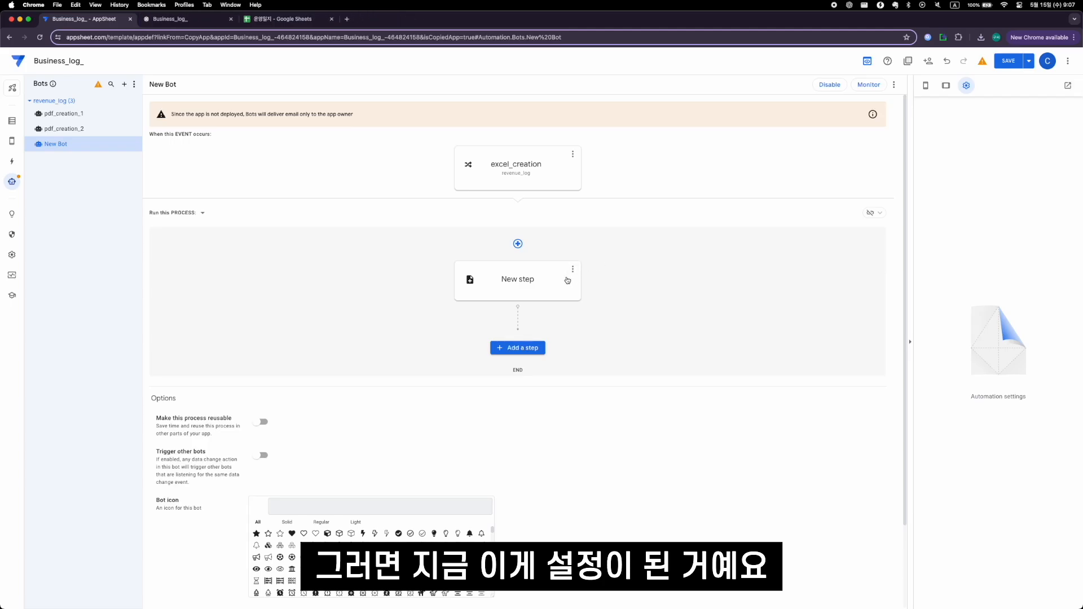
pyautogui.click(543, 293)
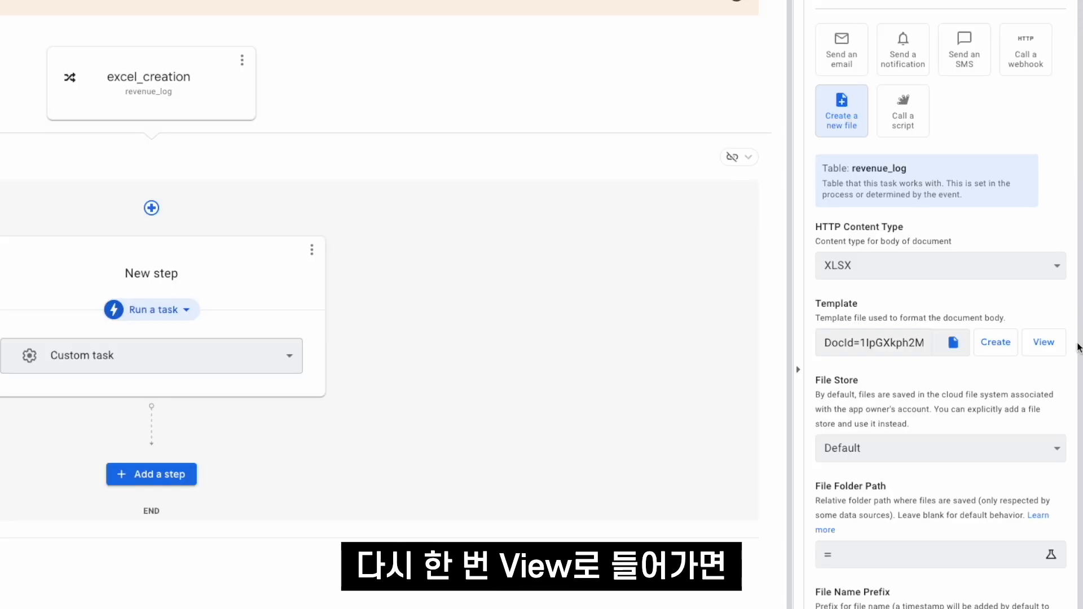
pyautogui.click(1044, 342)
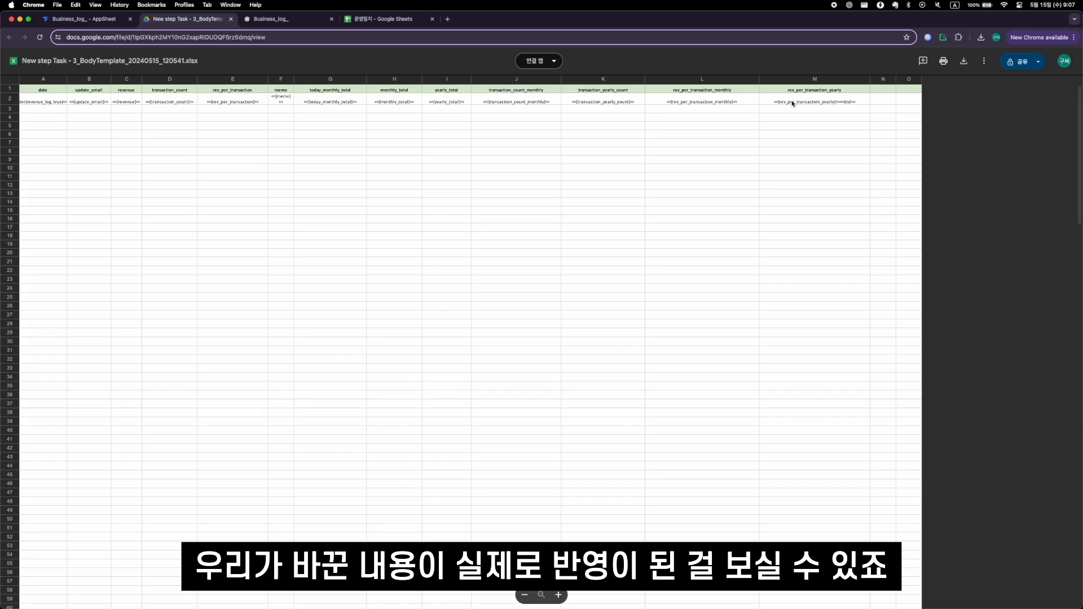
pyautogui.click(231, 19)
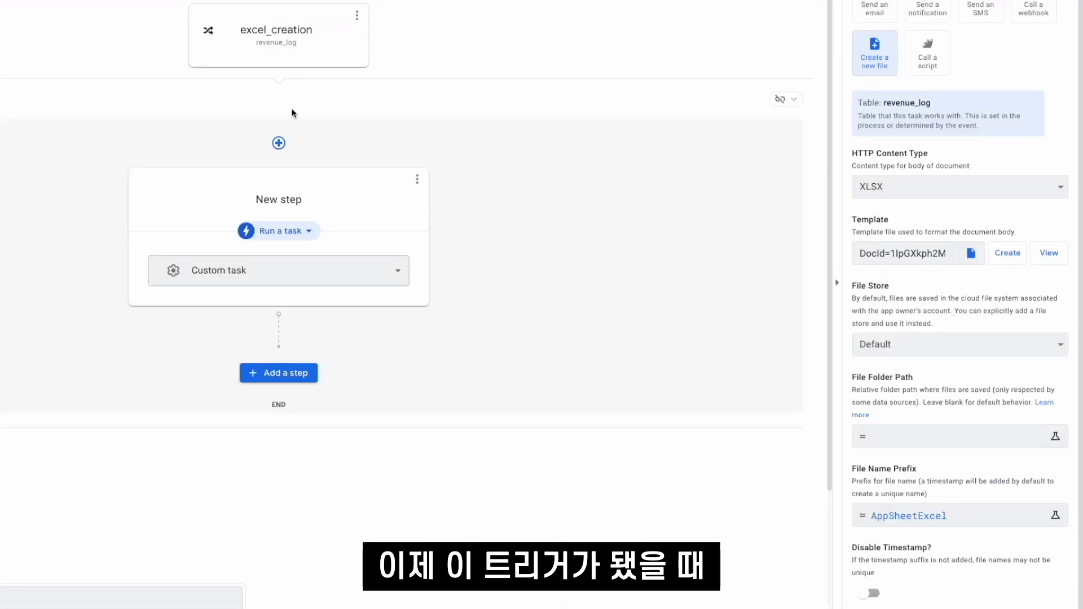
pyautogui.click(291, 113)
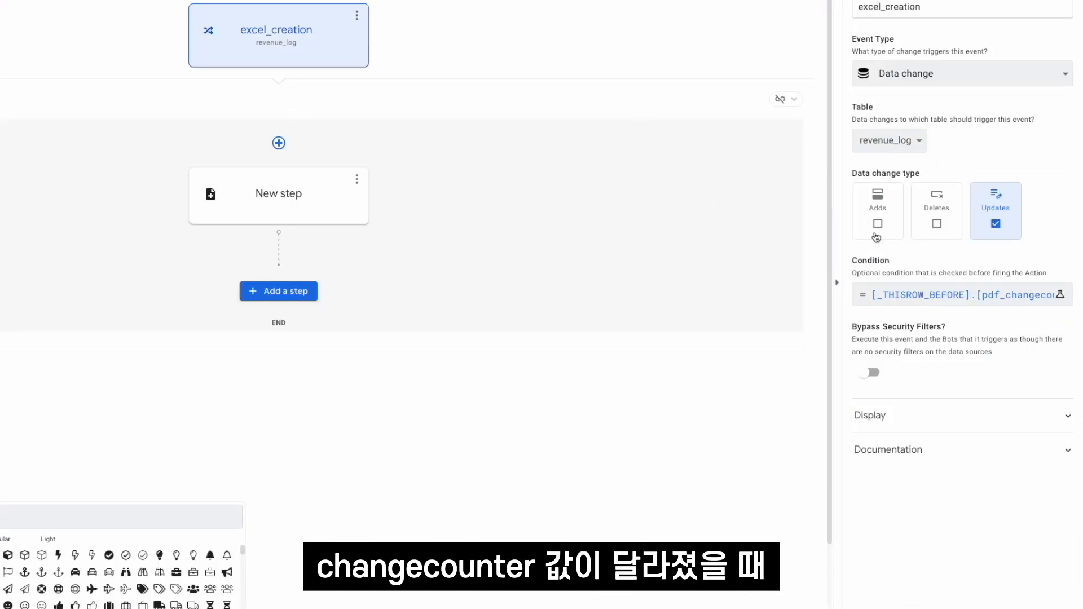
pyautogui.click(283, 195)
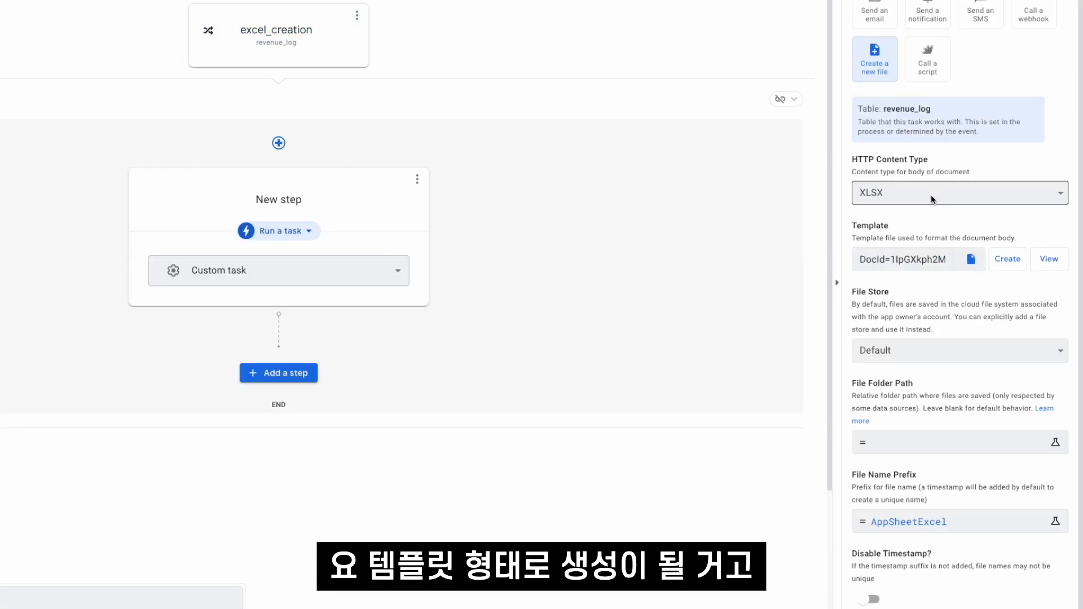
pyautogui.scroll(-1, 920, 483)
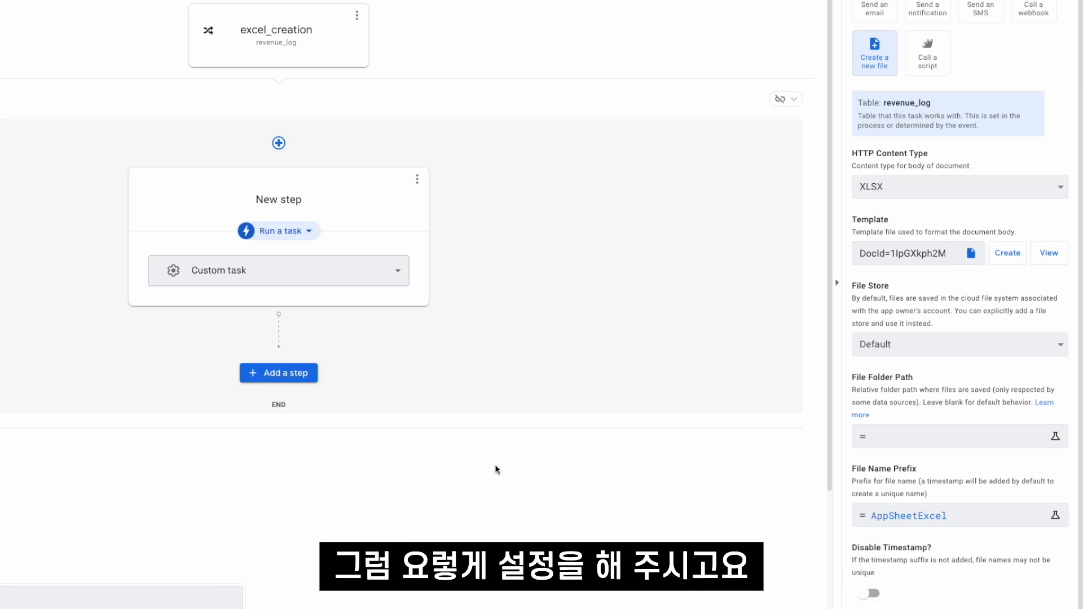
pyautogui.scroll(-3, 295, 480)
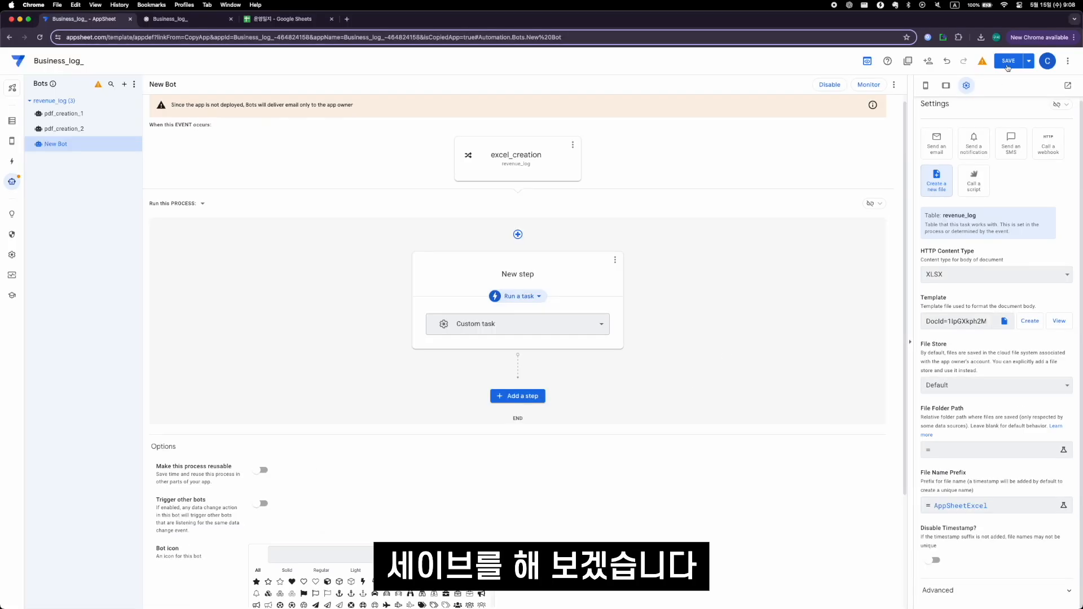
# - Save the app, rename the new bot as excel_creation, and save the app again
pyautogui.click(1008, 65)
pyautogui.click(136, 144)
pyautogui.click(149, 169)
pyautogui.write('excel_creation')
pyautogui.press('Return')
pyautogui.click(1008, 61)
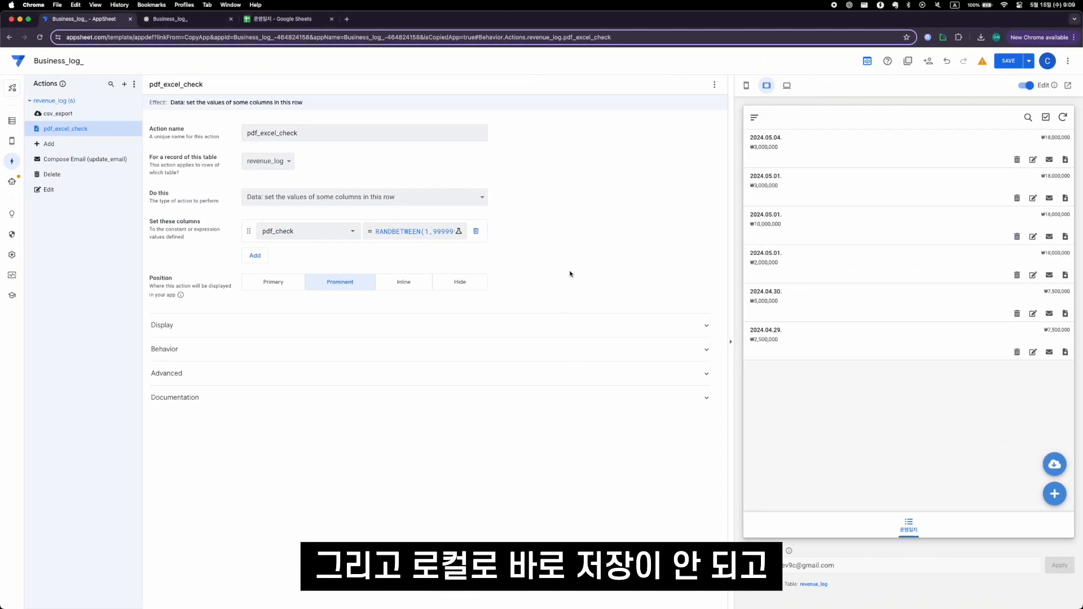
pyautogui.click(1009, 60)
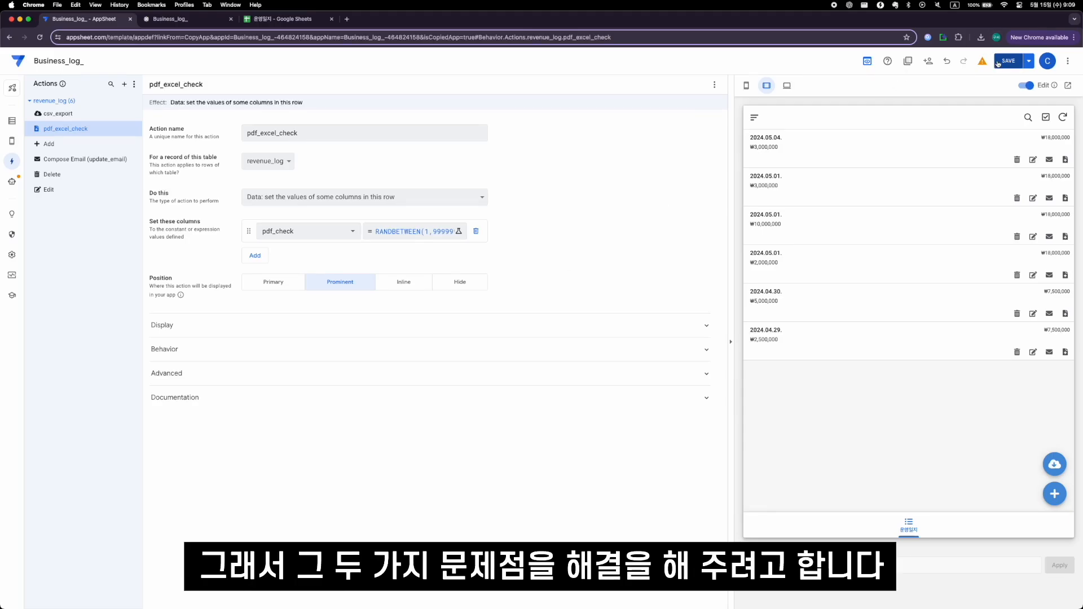
# - Switch to the 운영일지 spreadsheet and examine the key, start_date, end_date and useremail columns of the form sheet
pyautogui.click(11, 123)
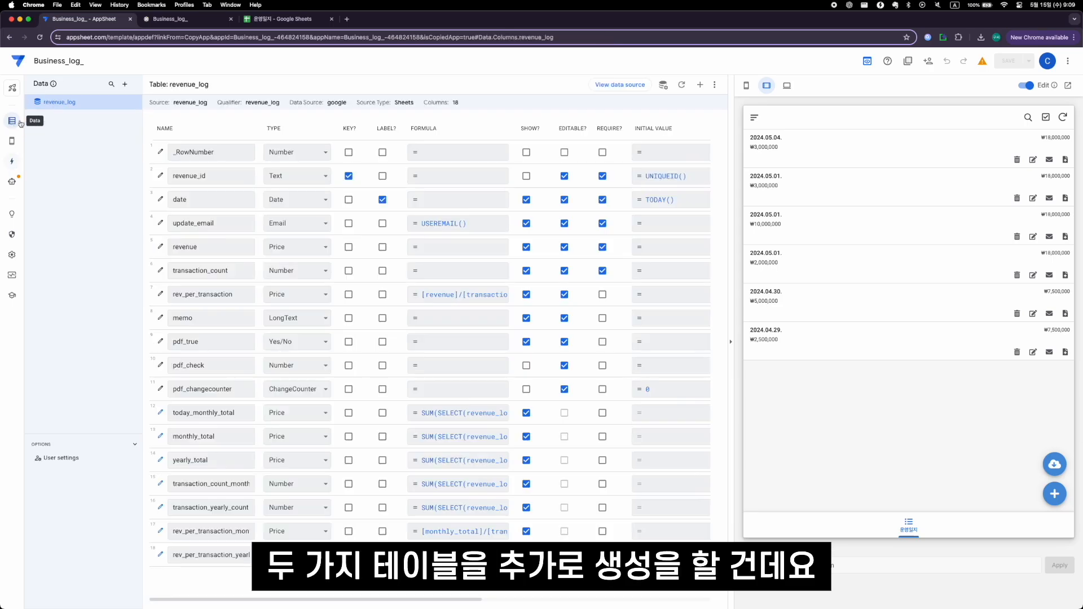
pyautogui.click(271, 21)
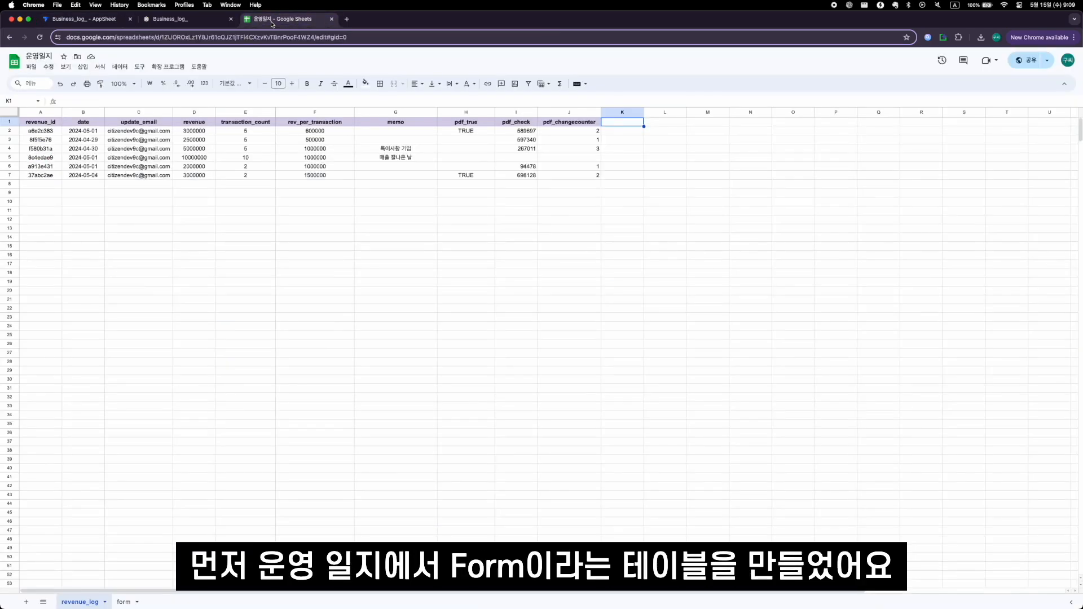
pyautogui.click(124, 602)
pyautogui.click(305, 165)
pyautogui.hotkey('ctrl', 'shift', 'Left')
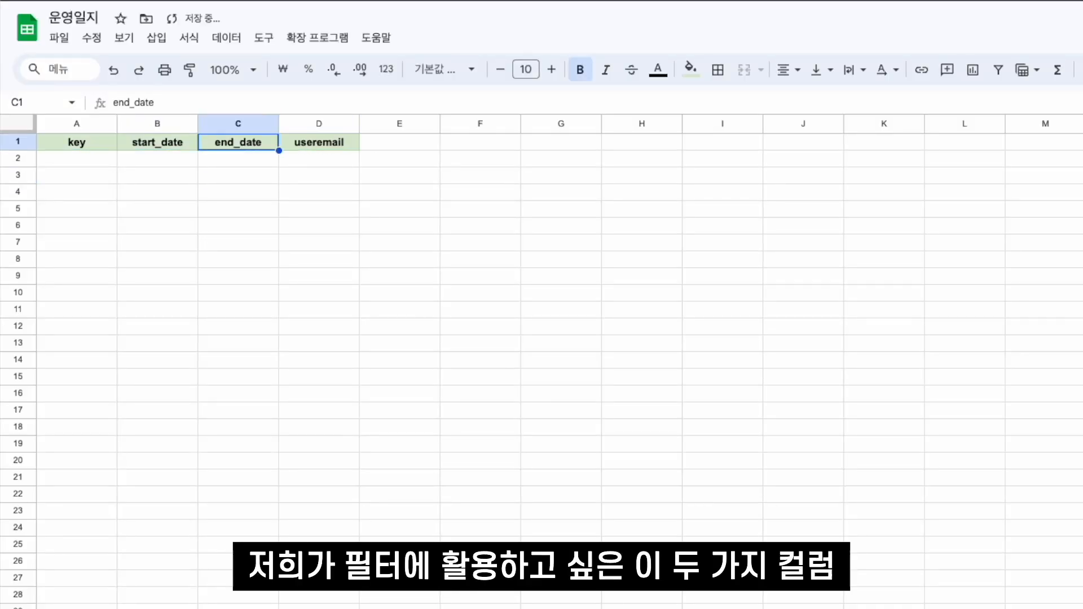
pyautogui.click(76, 142)
pyautogui.press('Right')
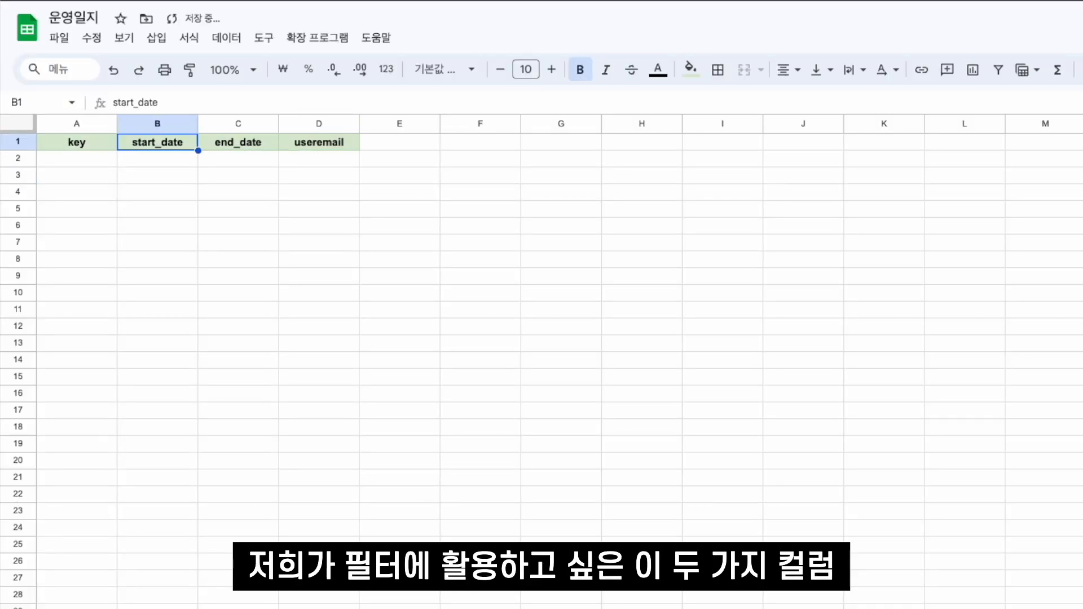
pyautogui.click(248, 142)
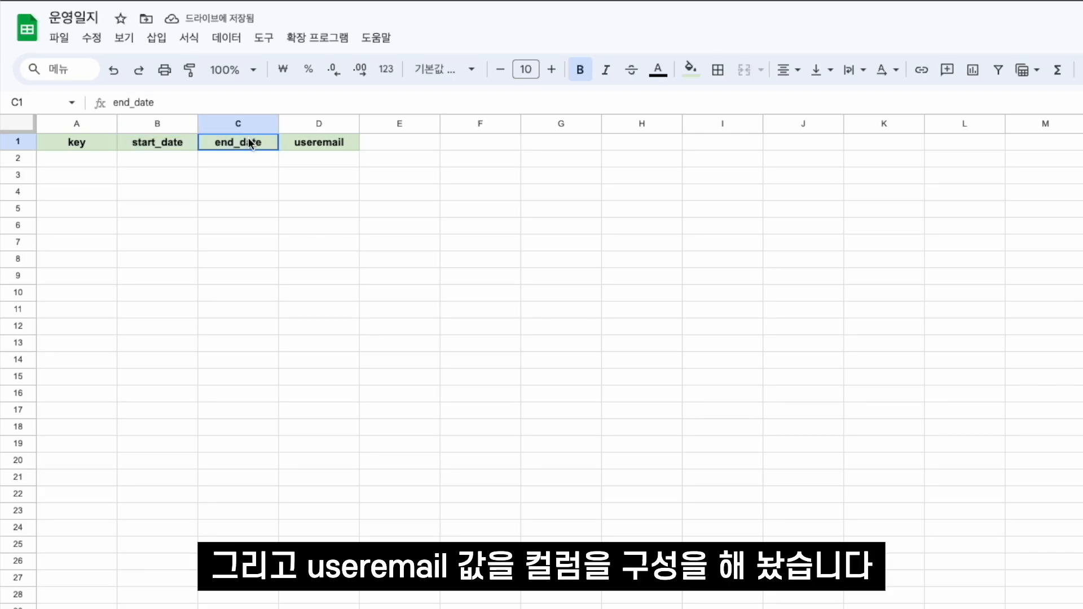
pyautogui.click(343, 144)
pyautogui.click(94, 158)
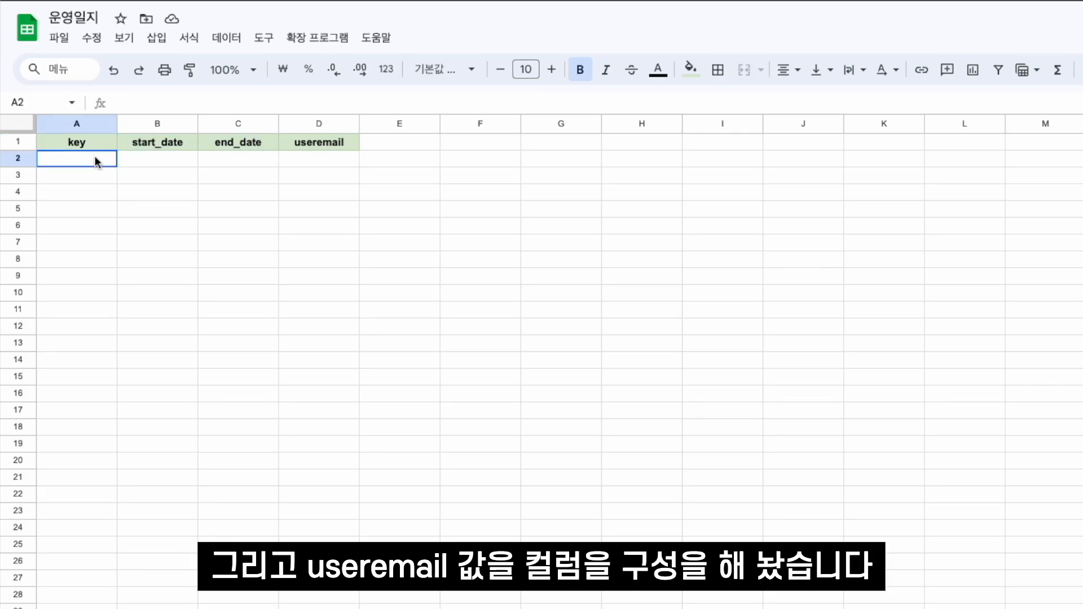
pyautogui.click(338, 154)
pyautogui.click(99, 162)
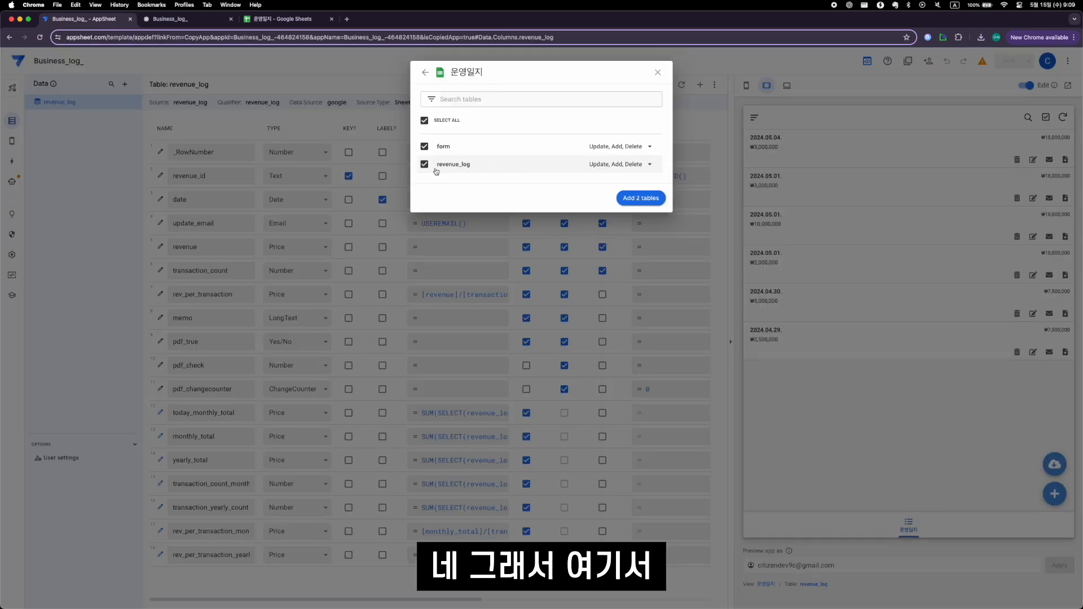
# - Add only the form table from the 운영일지 spreadsheet to the app, excluding revenue_log
pyautogui.click(440, 167)
pyautogui.click(92, 104)
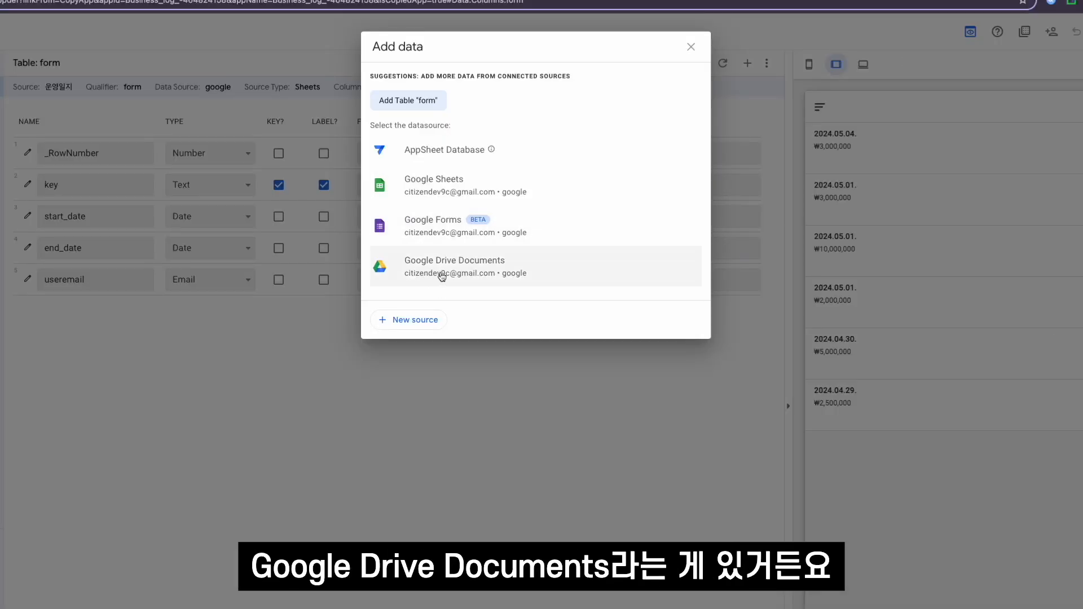
# - Add a Google Drive Documents table as a collection of files from the Files folder in the app's Business_log_ folder under appsheet/data
pyautogui.click(495, 278)
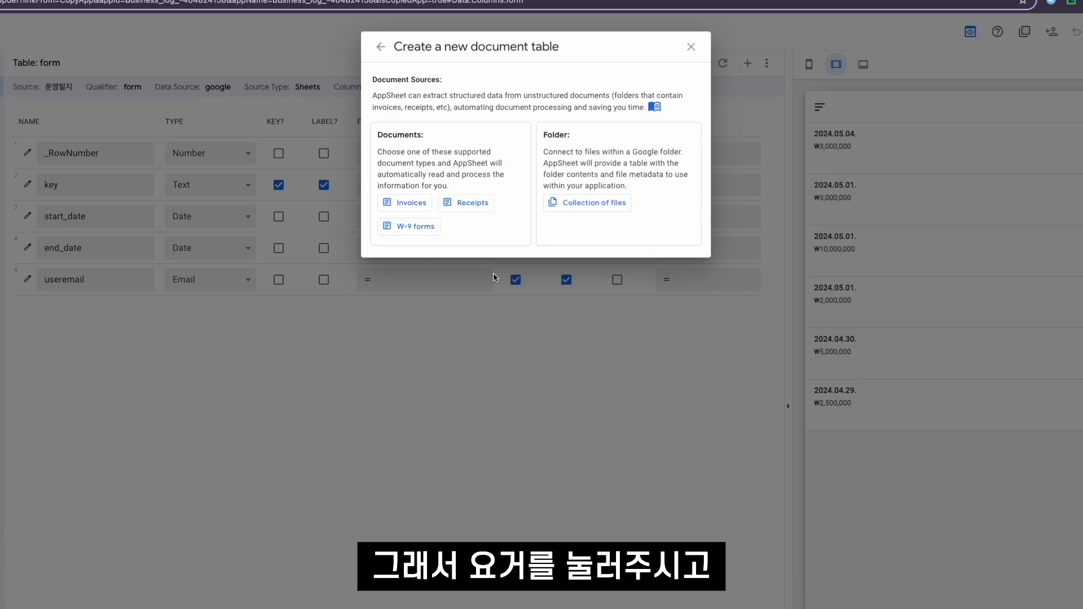
pyautogui.click(572, 210)
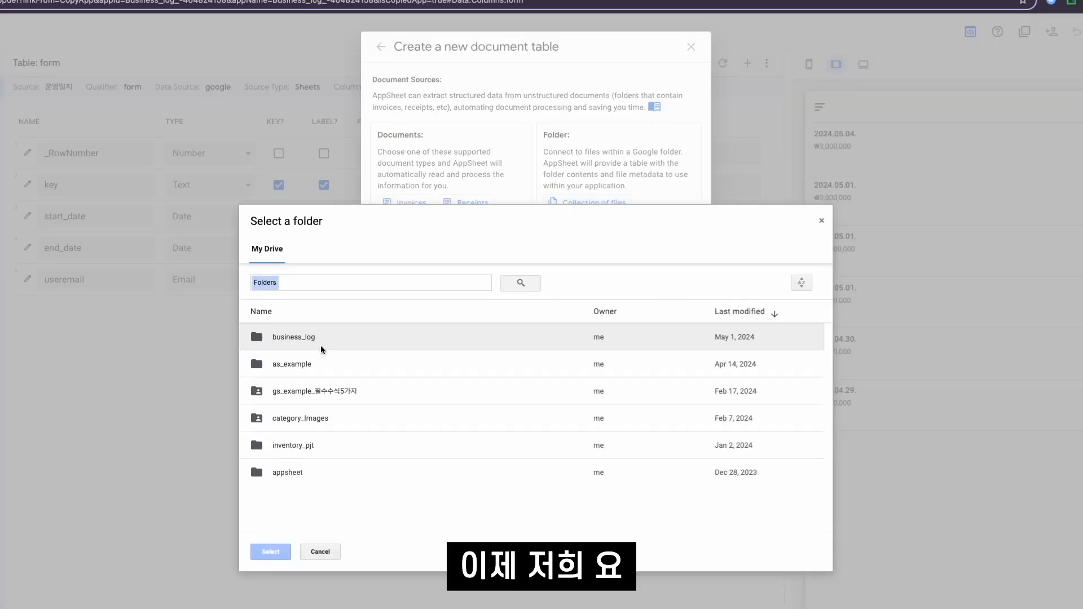
pyautogui.doubleClick(336, 347)
pyautogui.click(265, 301)
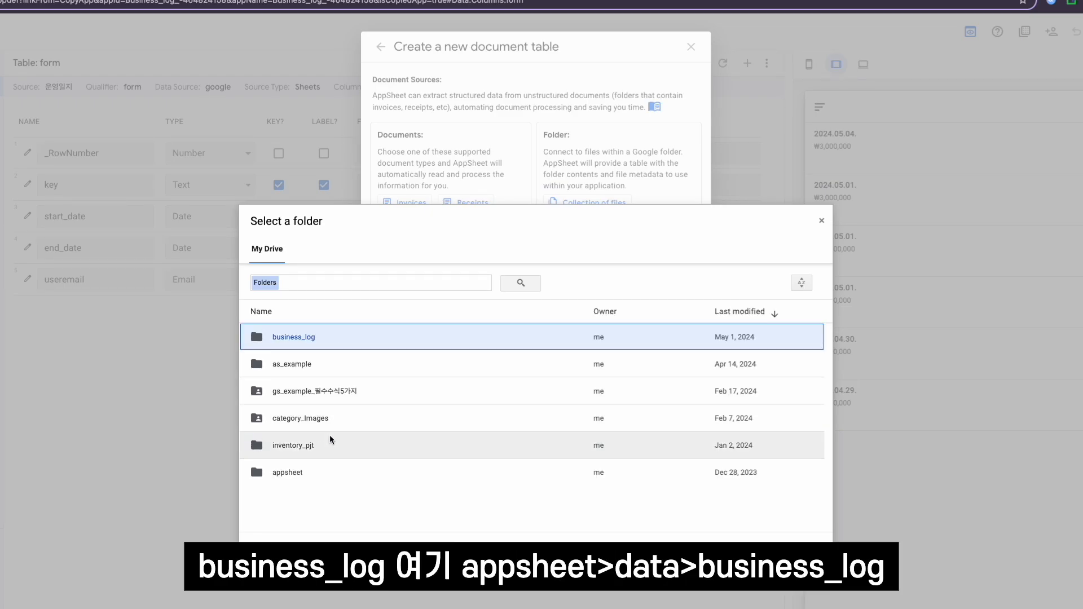
pyautogui.doubleClick(326, 469)
pyautogui.doubleClick(282, 428)
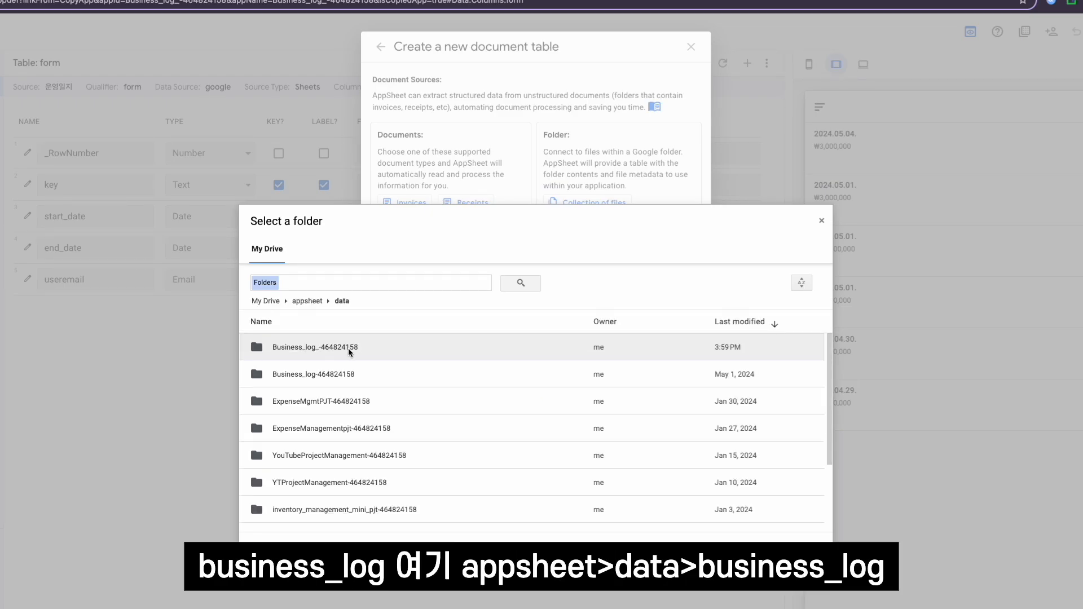
pyautogui.doubleClick(344, 346)
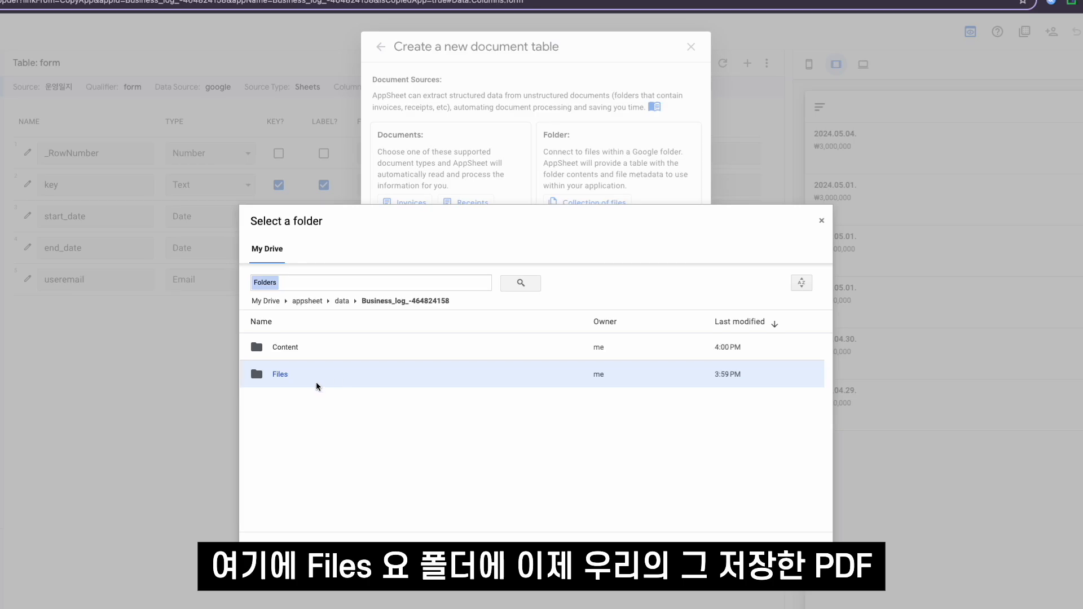
pyautogui.click(271, 550)
pyautogui.click(666, 359)
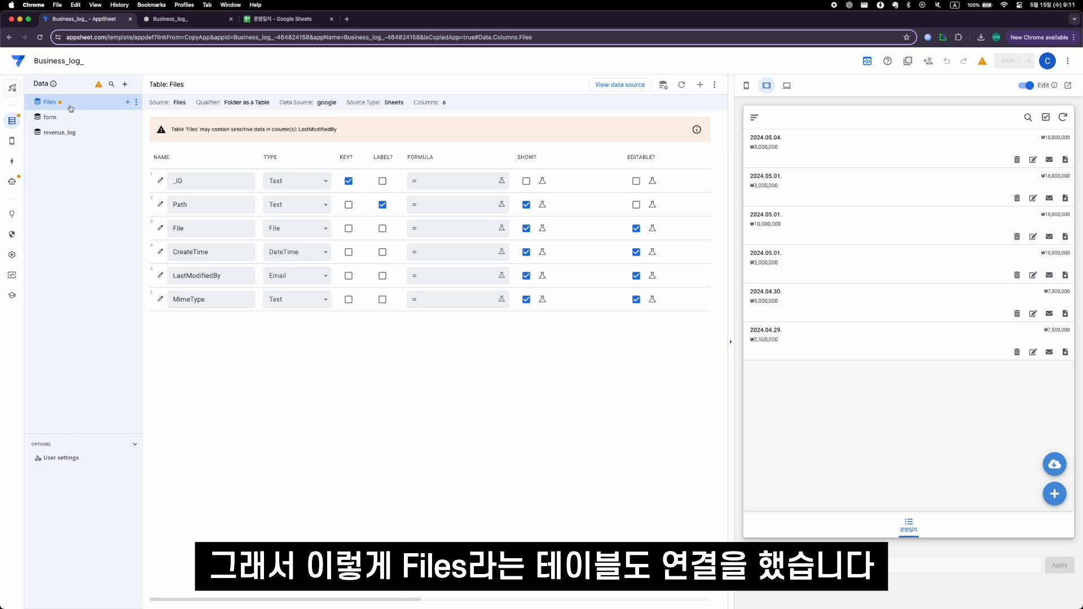
# - Review the form table's column settings in the app and the matching form sheet in the 운영일지 spreadsheet
pyautogui.click(114, 115)
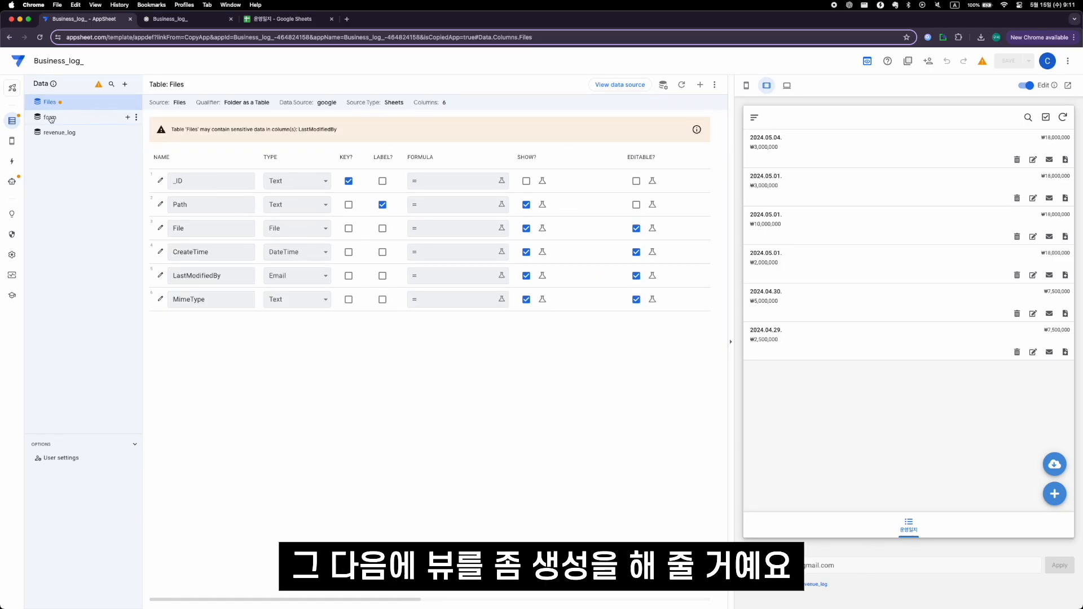
pyautogui.click(51, 119)
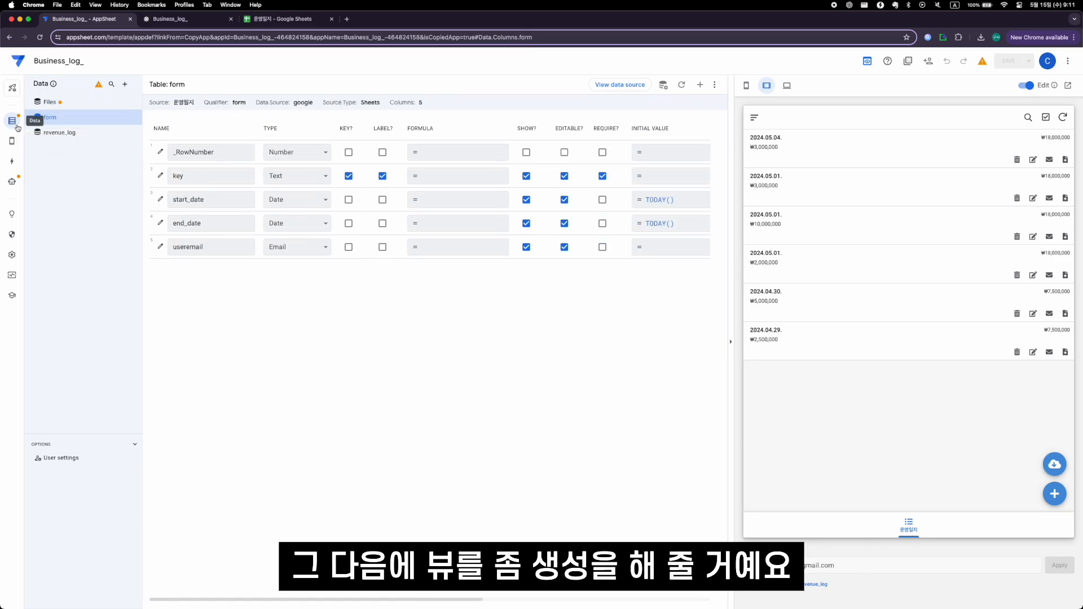
pyautogui.click(12, 140)
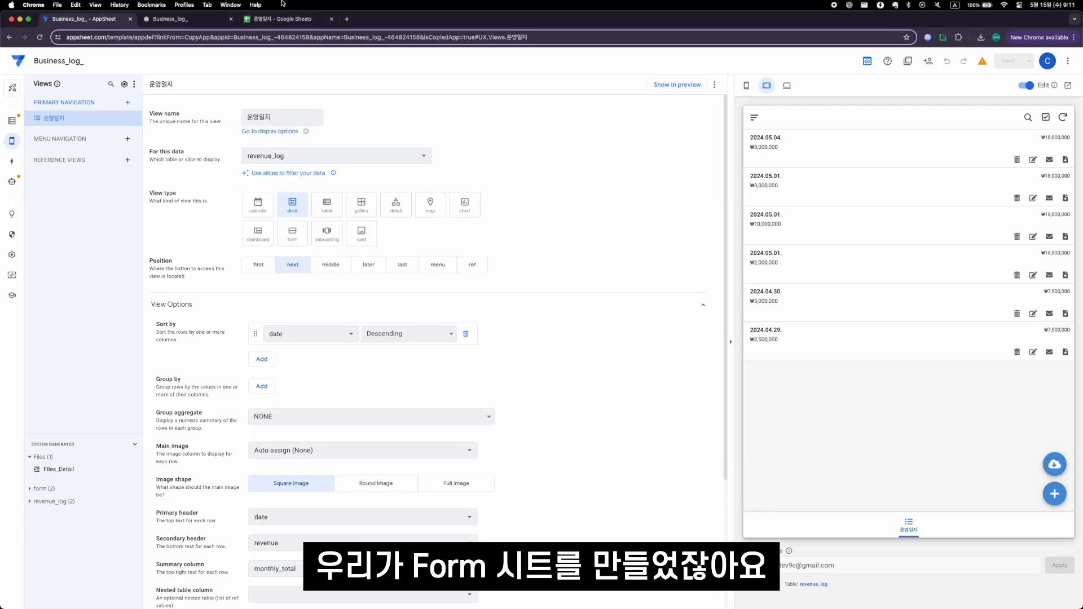
pyautogui.click(273, 19)
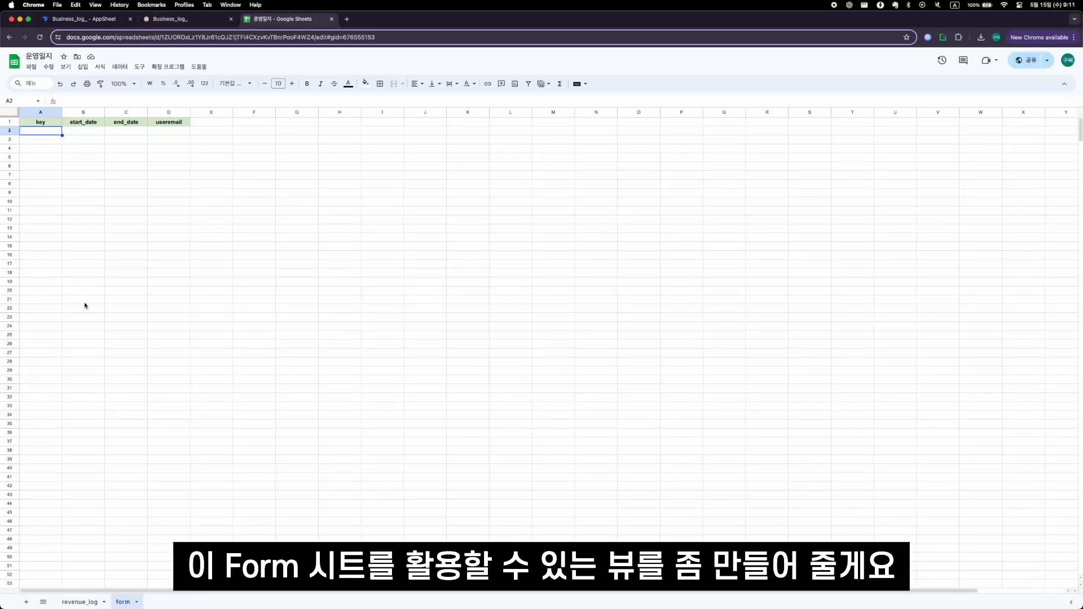
pyautogui.click(82, 19)
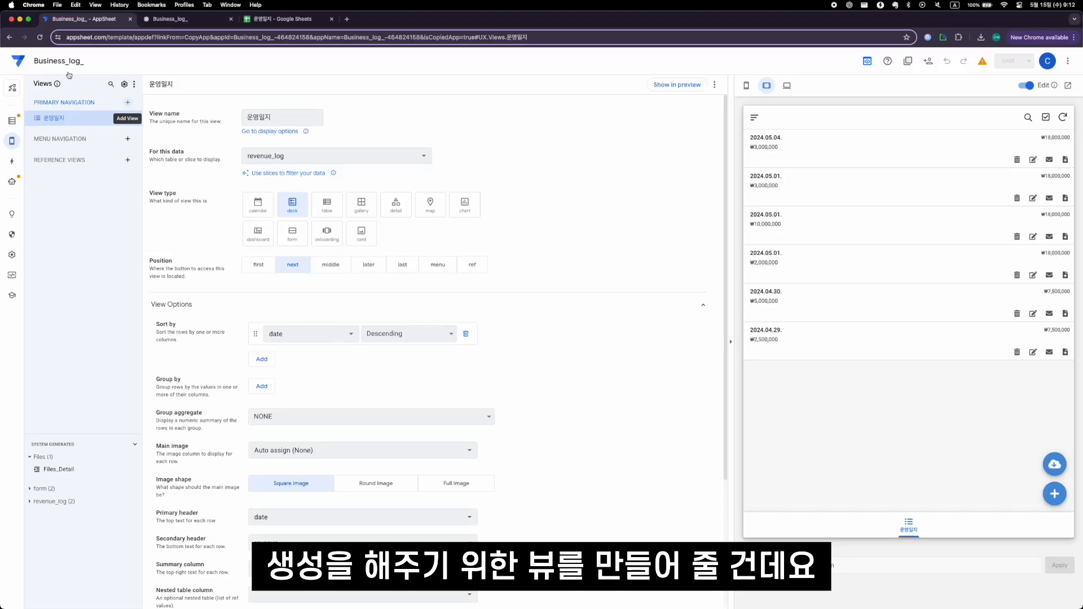
# - Create a new primary navigation view named Filter_form
pyautogui.click(127, 104)
pyautogui.click(412, 391)
pyautogui.doubleClick(305, 115)
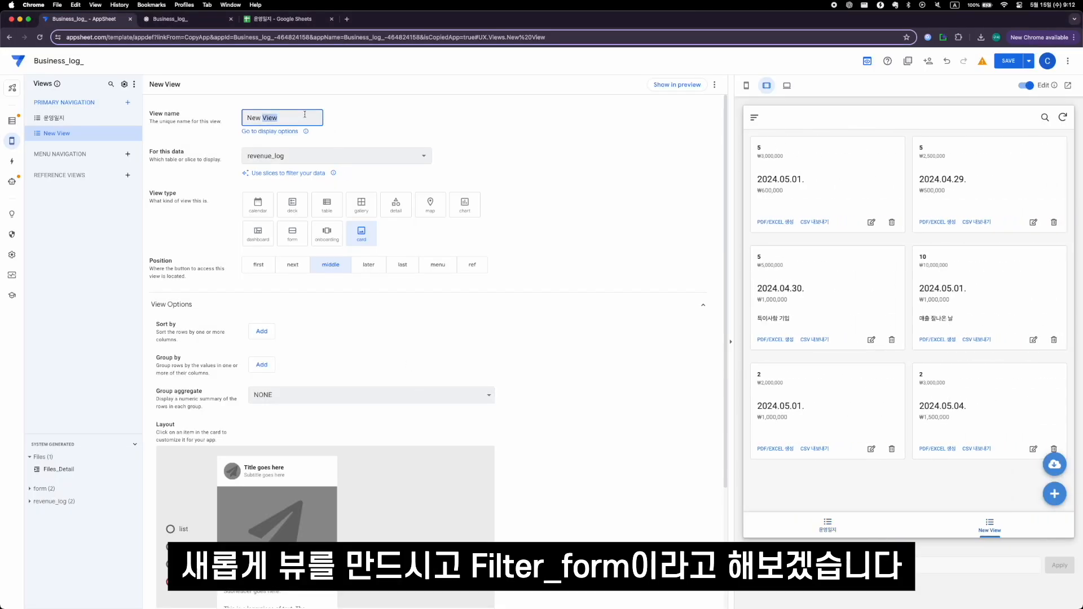
pyautogui.press('super+a')
pyautogui.write('Filt')
pyautogui.write('er_form')
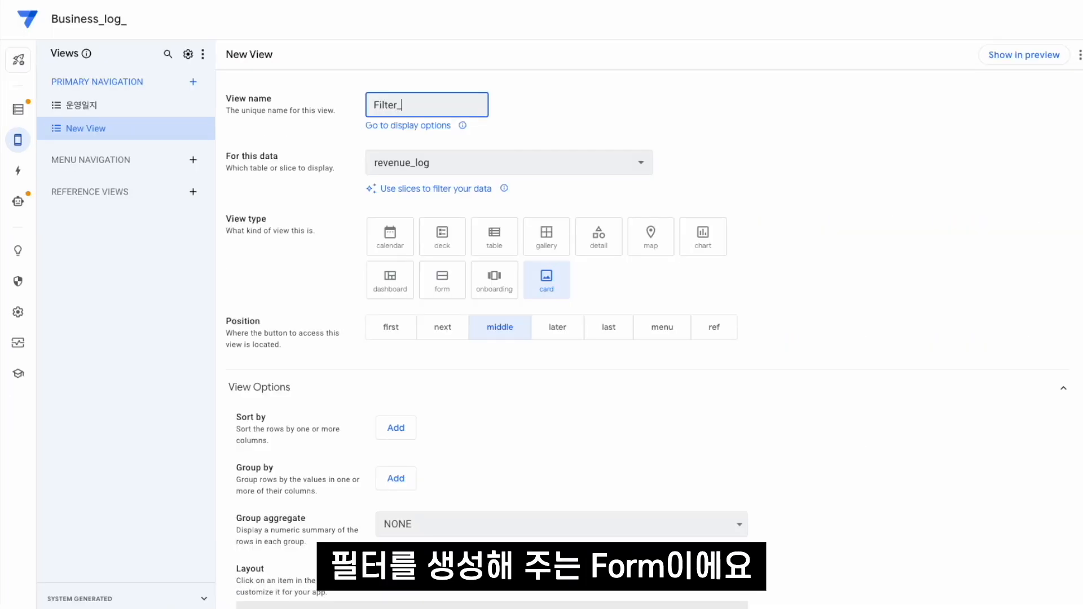
# - Set the Filter_form view to use the form table, the form view type and the first position
pyautogui.click(600, 97)
pyautogui.click(541, 164)
pyautogui.click(518, 220)
pyautogui.click(444, 290)
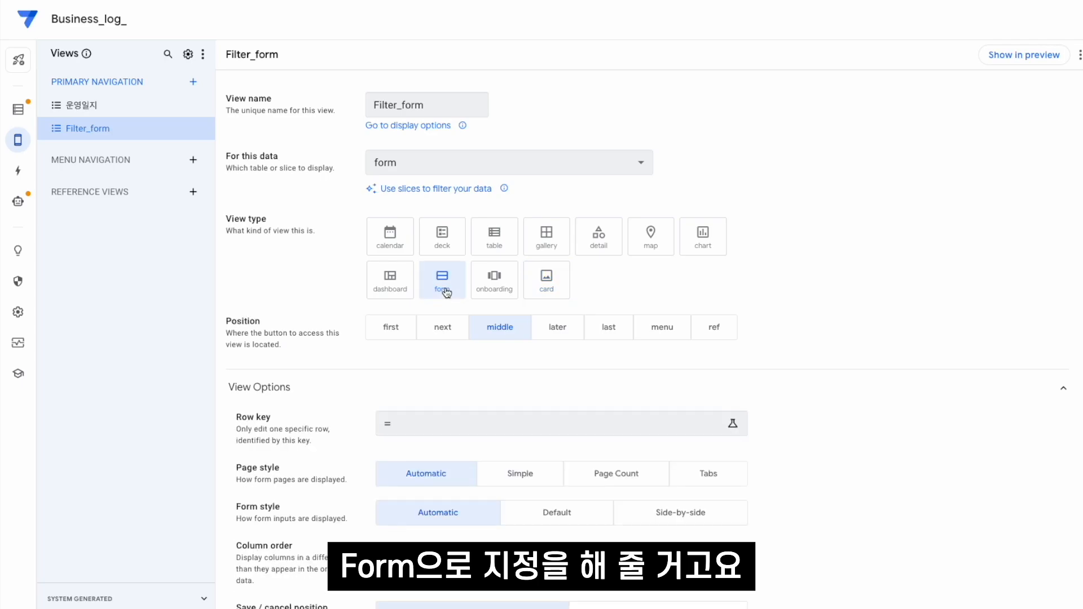
pyautogui.click(391, 328)
pyautogui.scroll(-2, 575, 353)
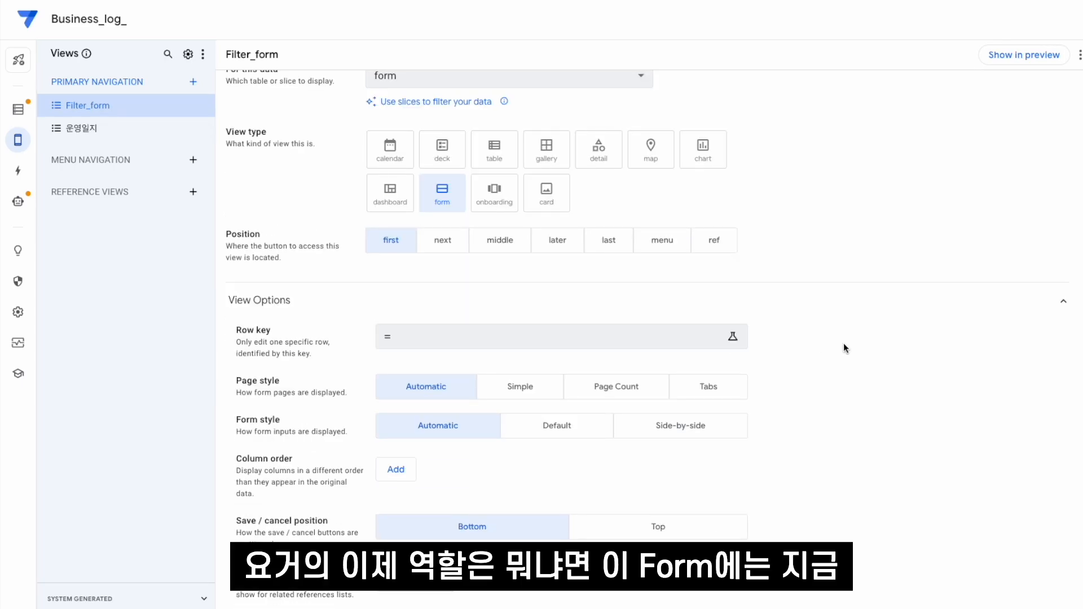
pyautogui.scroll(2, 862, 222)
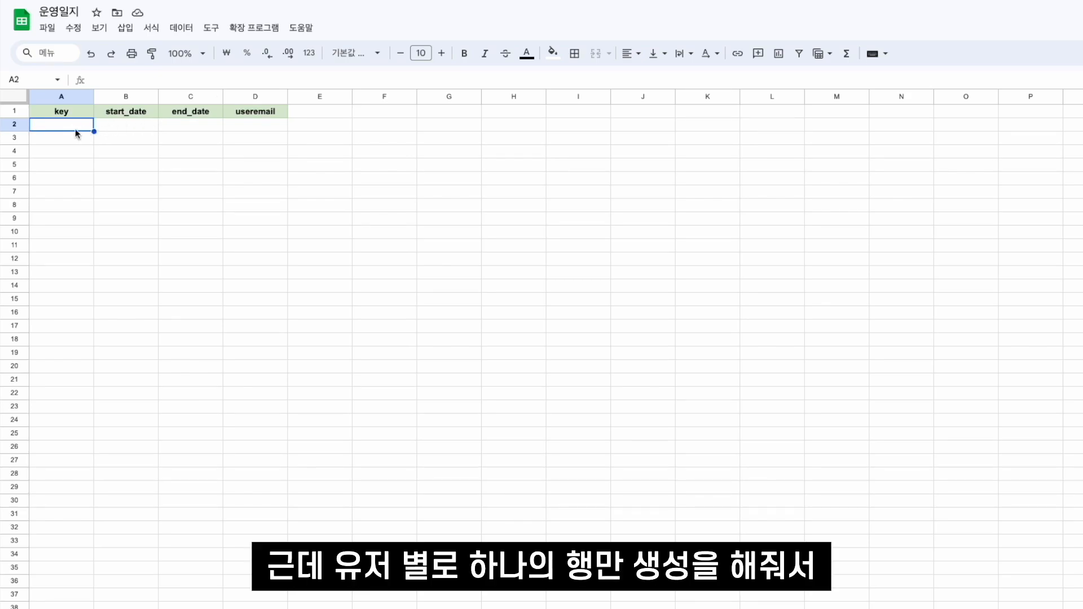
# - Examine the form sheet's key, start_date, end_date and useremail columns and its first data row
pyautogui.moveTo(69, 124); pyautogui.dragTo(247, 125)
pyautogui.moveTo(49, 141); pyautogui.dragTo(240, 141)
pyautogui.click(129, 126)
pyautogui.click(209, 127)
pyautogui.click(146, 126)
pyautogui.click(189, 129)
pyautogui.click(145, 127)
pyautogui.click(179, 126)
pyautogui.click(142, 127)
pyautogui.click(180, 128)
pyautogui.click(136, 127)
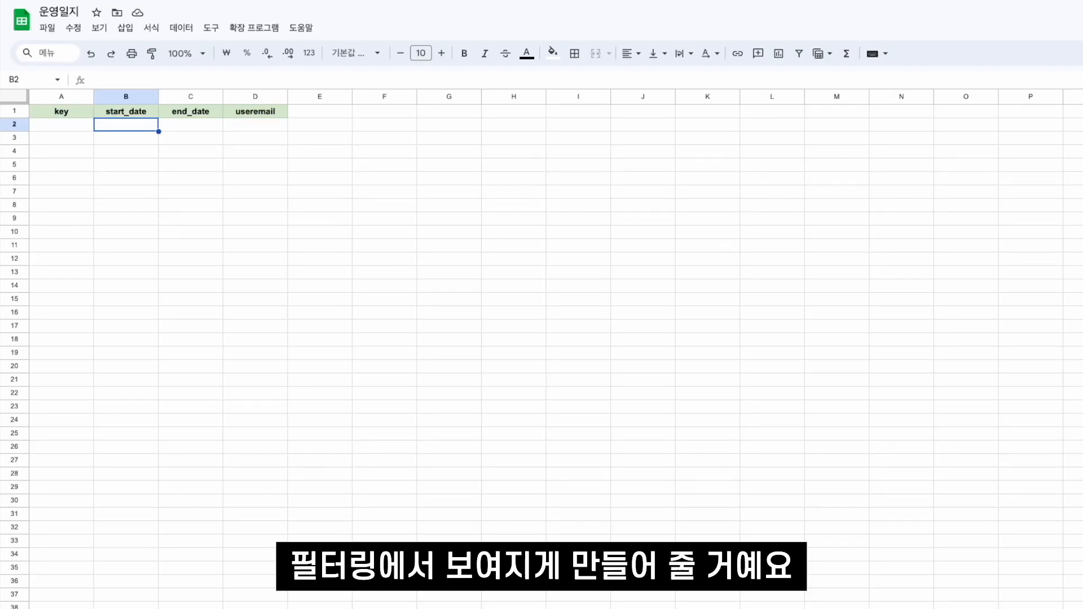
pyautogui.click(85, 608)
pyautogui.click(141, 608)
pyautogui.click(75, 124)
pyautogui.moveTo(76, 125); pyautogui.dragTo(237, 121)
pyautogui.hotkey('ctrl', 'space')
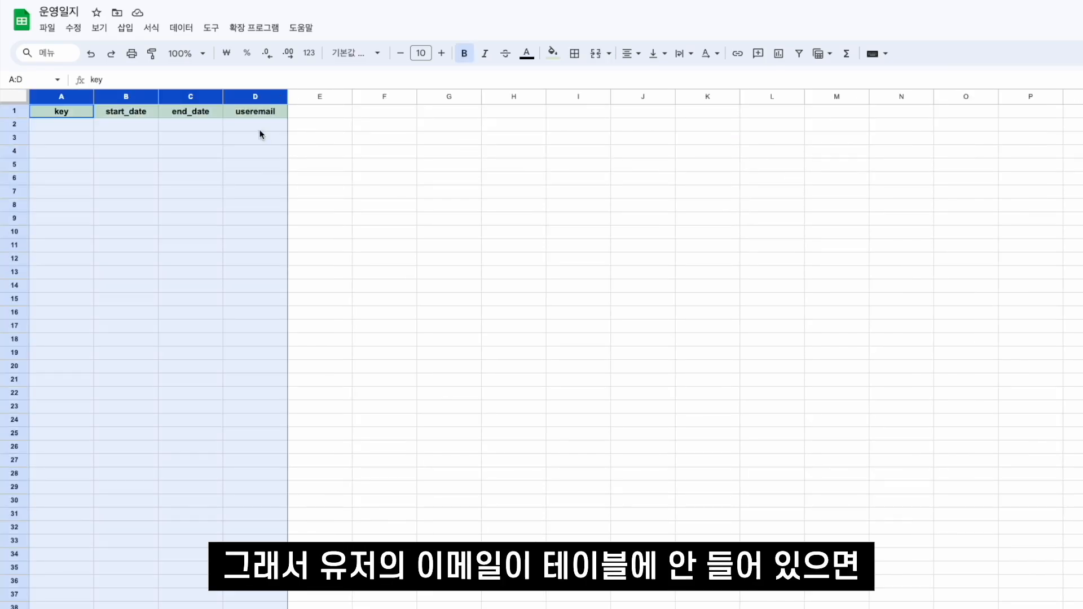
pyautogui.click(259, 130)
pyautogui.click(258, 97)
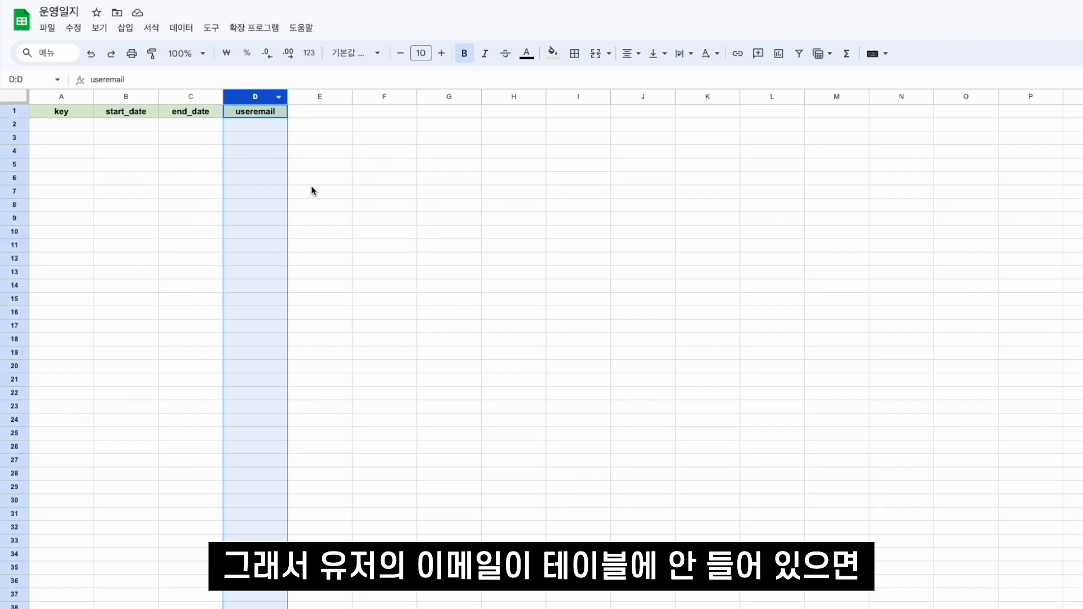
pyautogui.moveTo(62, 125); pyautogui.dragTo(265, 133)
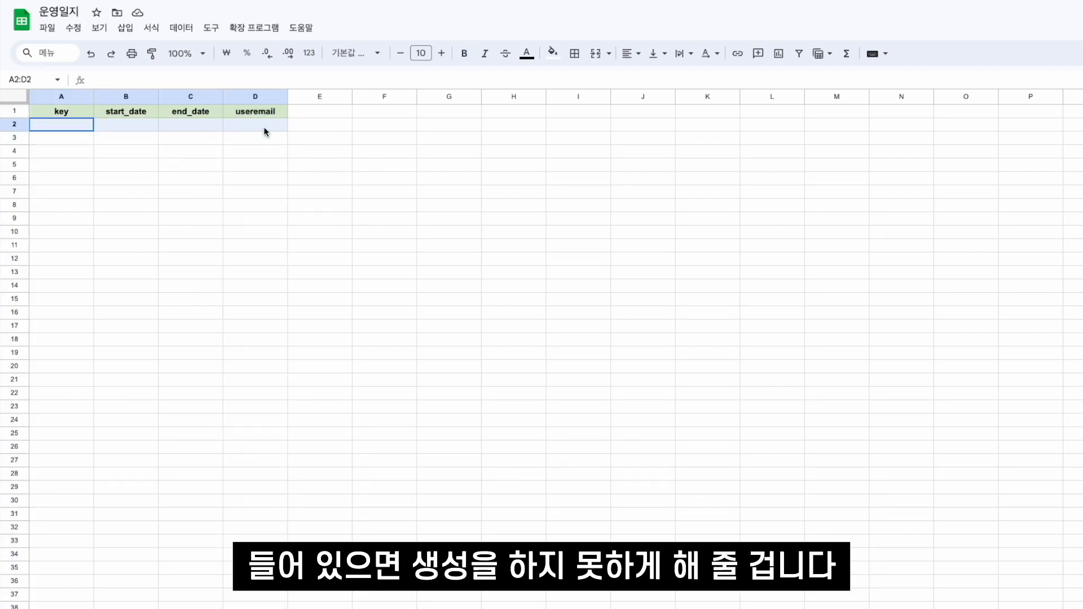
pyautogui.click(265, 133)
pyautogui.click(105, 137)
pyautogui.click(70, 141)
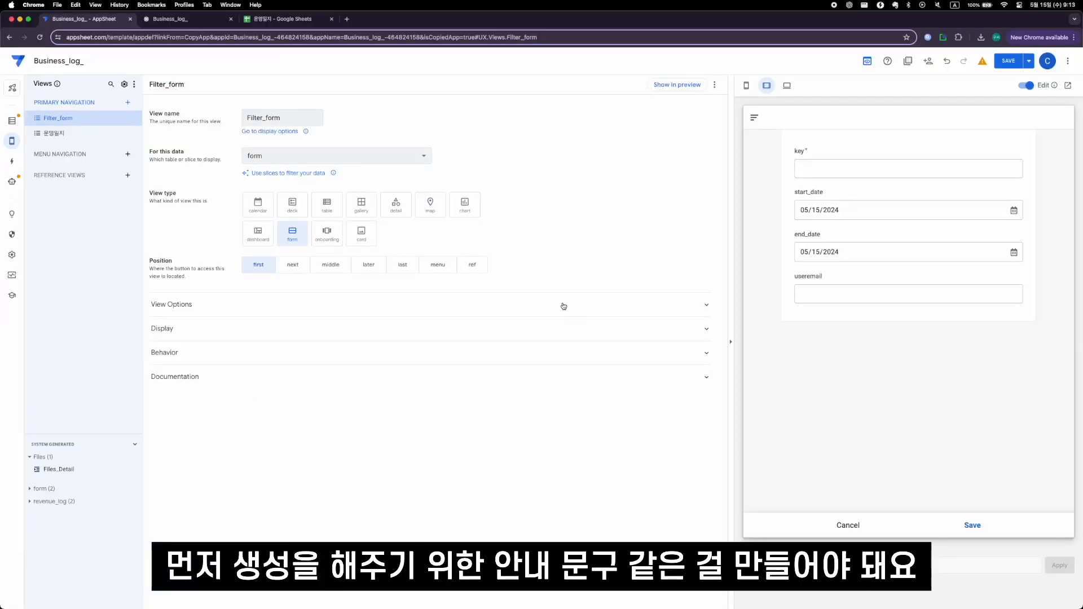
# - Switch to the AppSheet editor and add a virtual column named HELP to the form table with the app formula ""
pyautogui.click(11, 122)
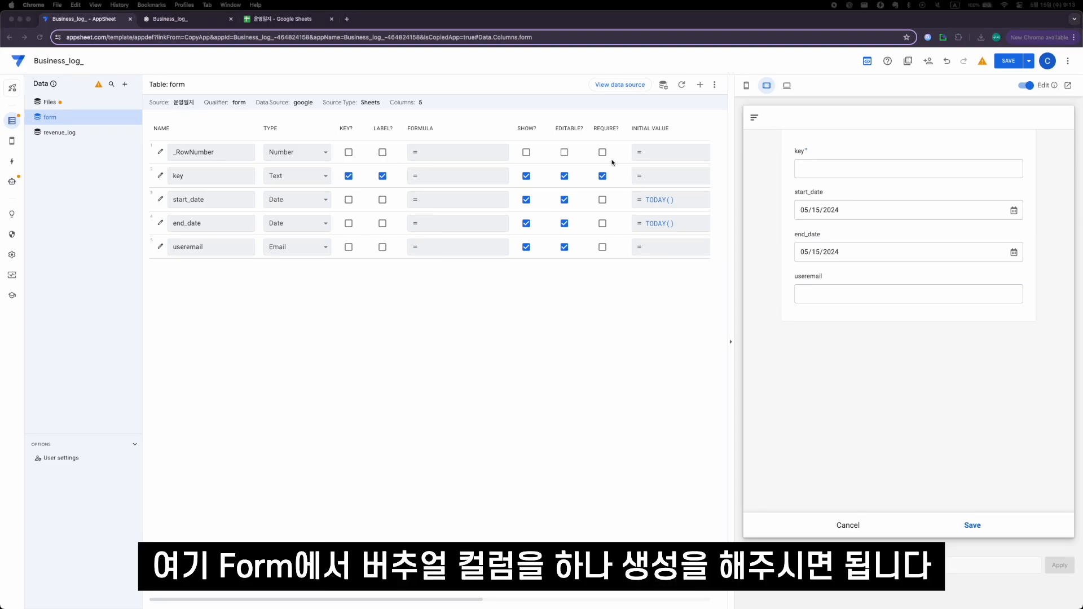
pyautogui.click(700, 85)
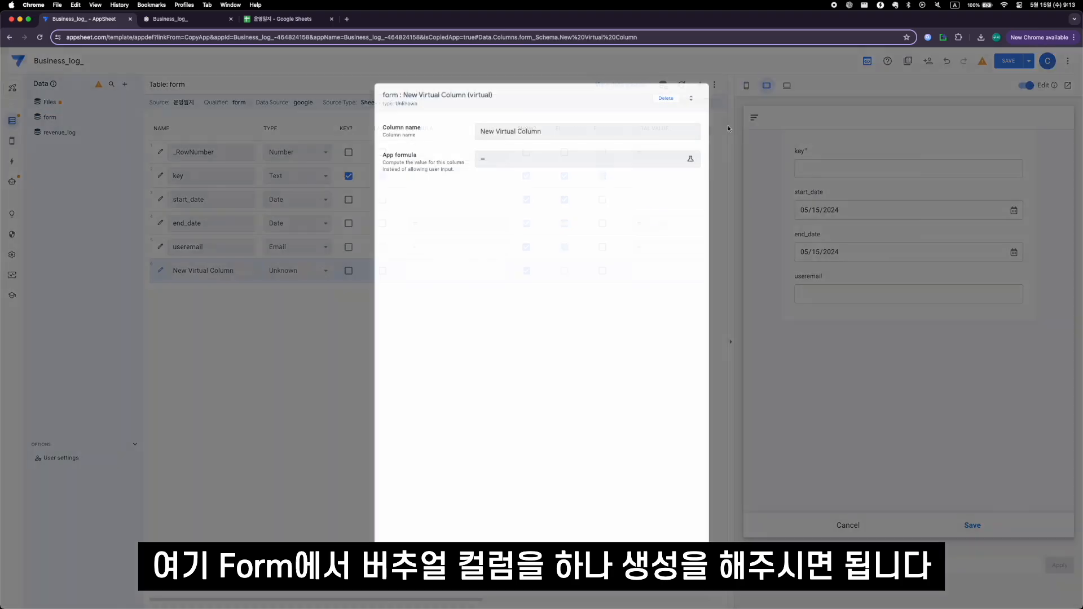
pyautogui.moveTo(624, 137); pyautogui.dragTo(480, 132)
pyautogui.write('HELP')
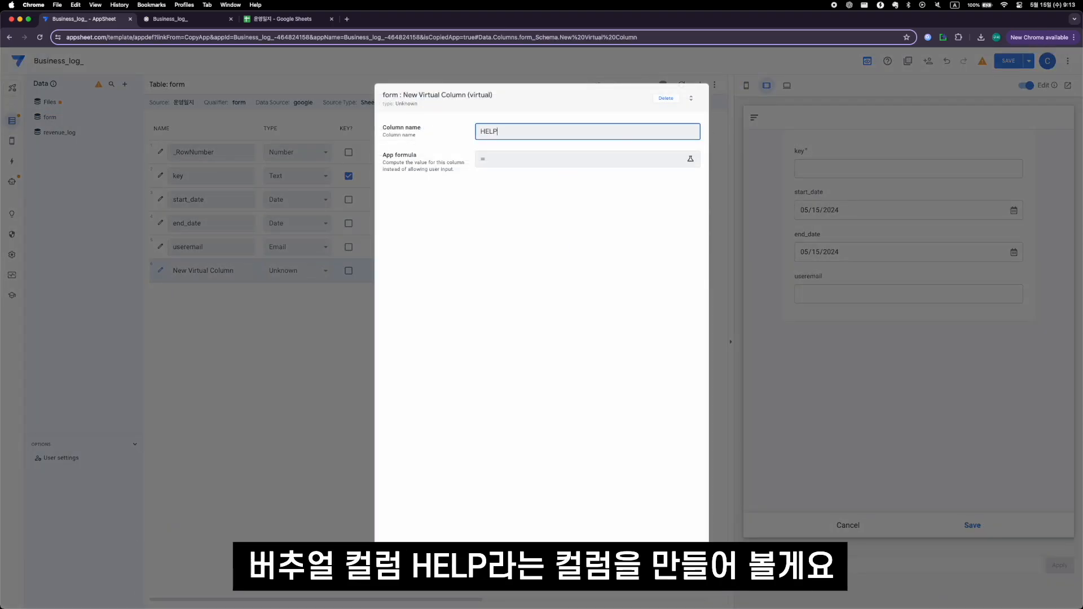
pyautogui.click(607, 164)
pyautogui.write('""')
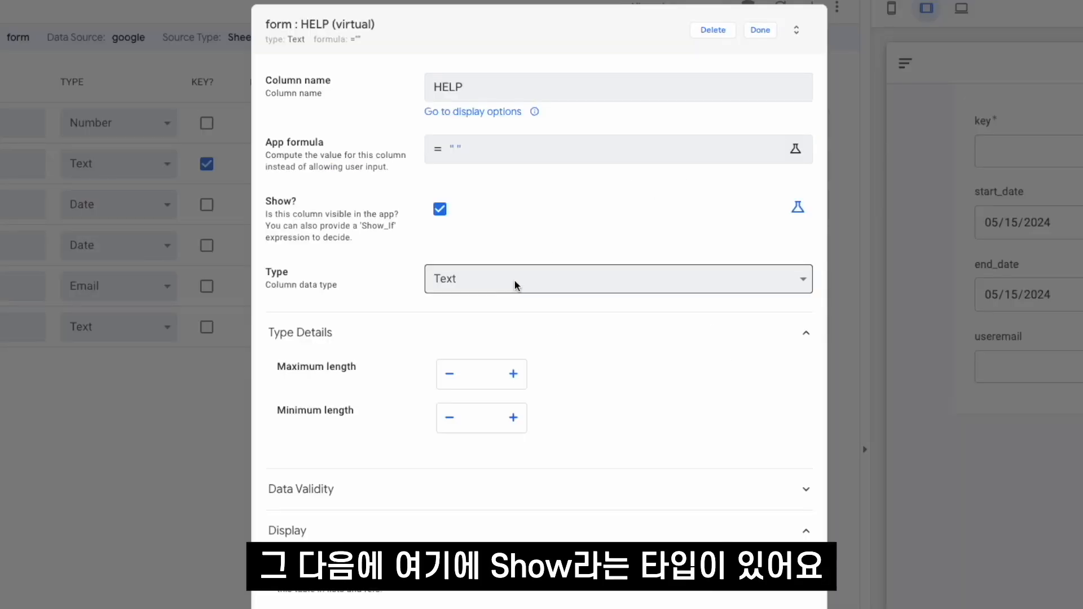
# - Set the HELP column's type to Show and its category to Section_Header
pyautogui.click(515, 283)
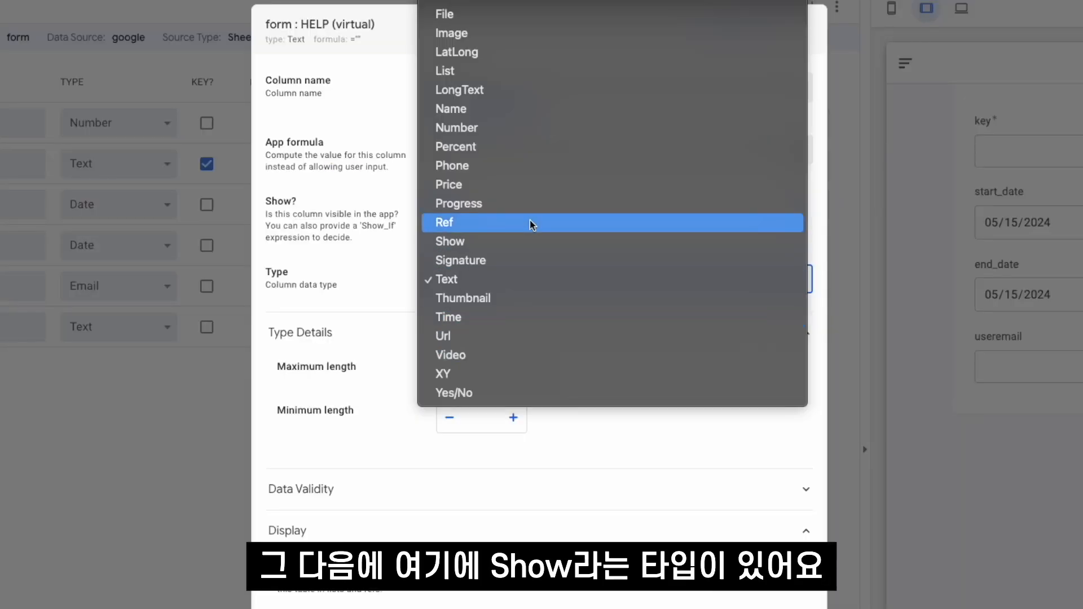
pyautogui.click(517, 242)
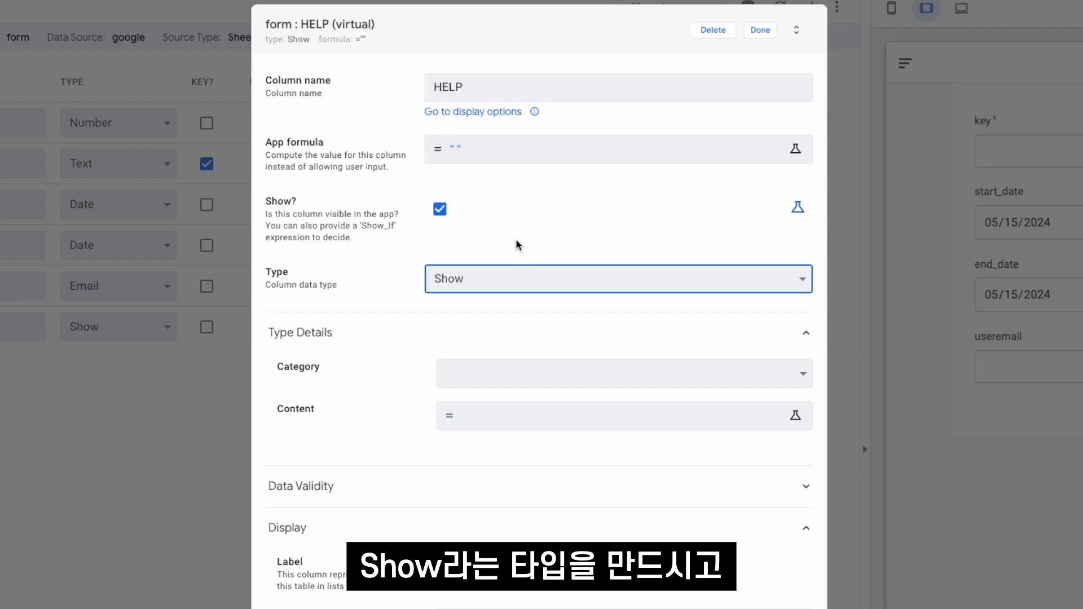
pyautogui.click(515, 374)
pyautogui.click(554, 416)
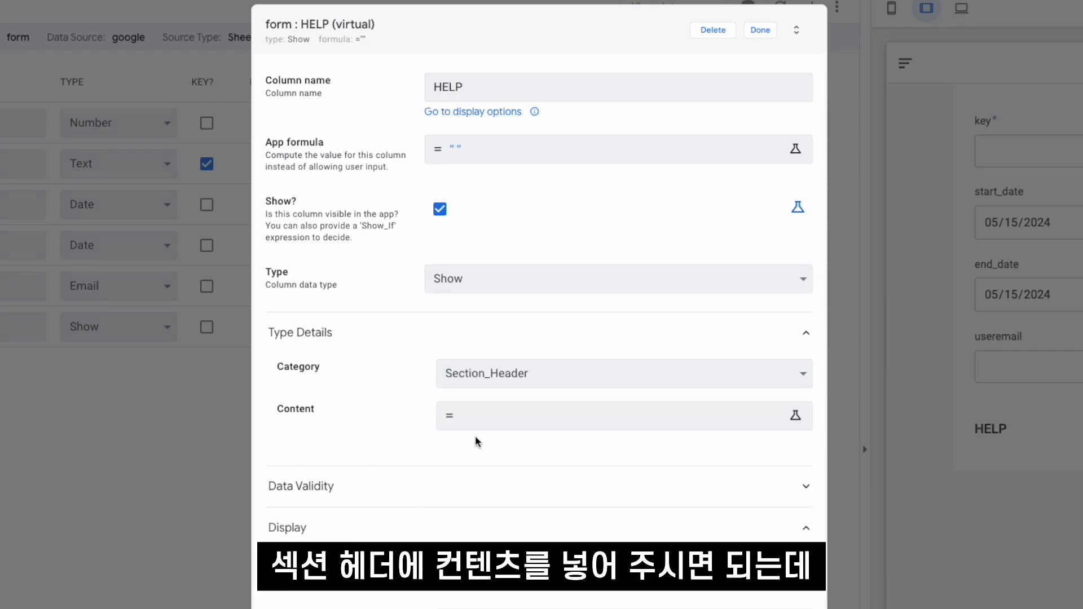
# - Set the HELP column's content to "필터 사용을 위해 저장버튼을 눌러주세요" and finish editing the column
pyautogui.click(496, 427)
pyautogui.write('""')
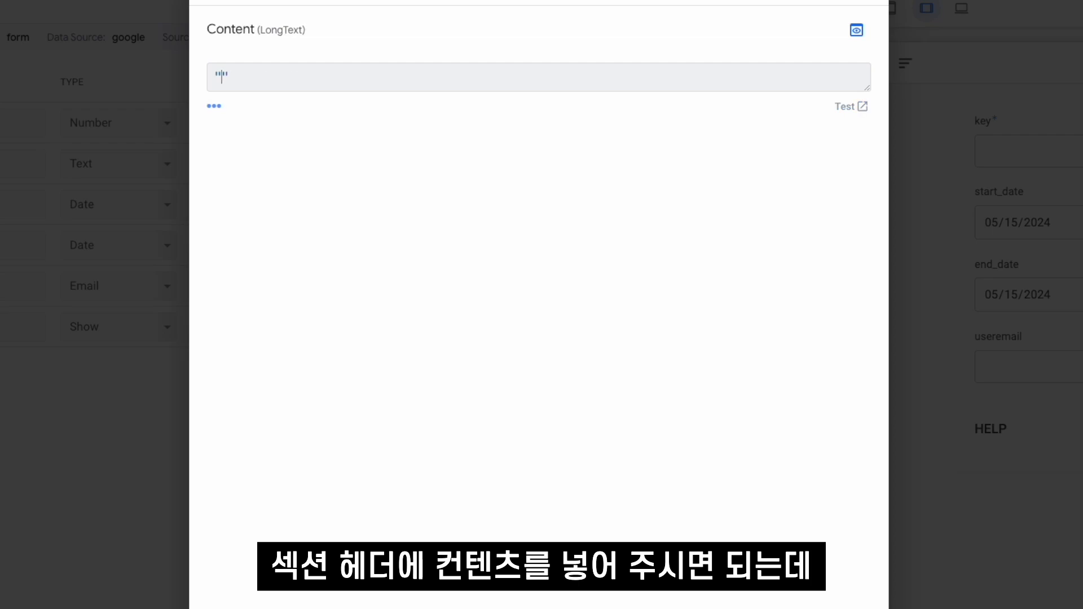
pyautogui.write('필터')
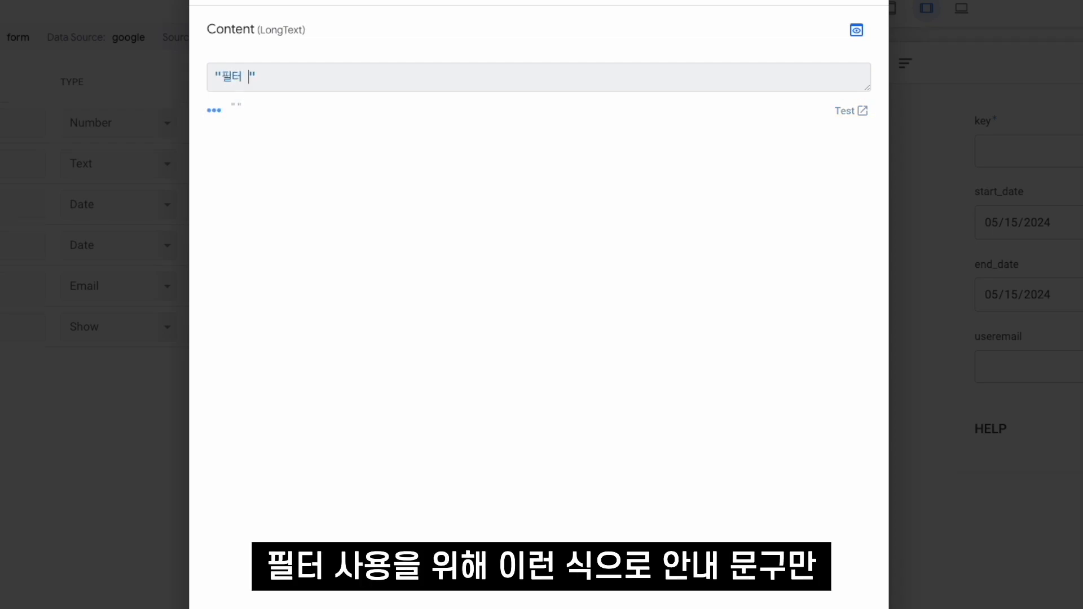
pyautogui.write(' 사용을 위해 저장버튼을 눌러주세요')
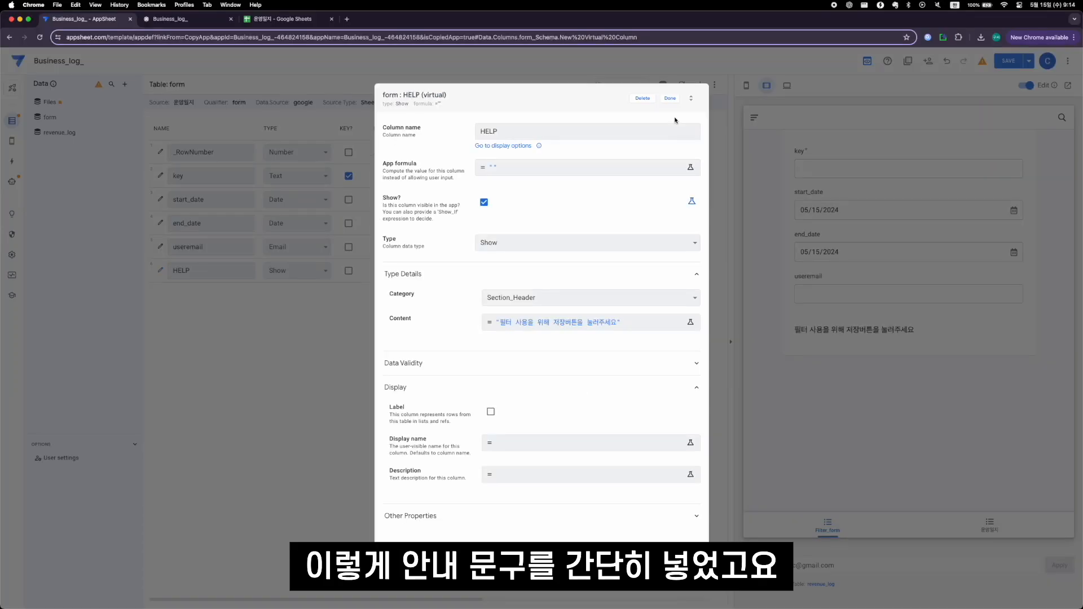
pyautogui.click(673, 99)
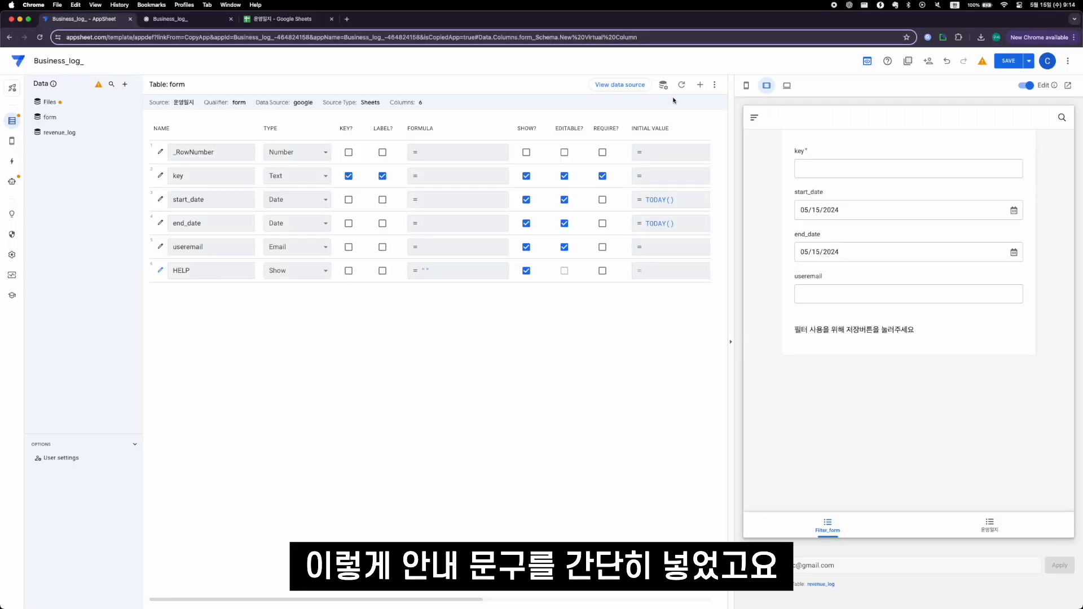
# - Show only HELP in the Filter_form view's column order, with Simple page style and Default form style, and save the app
pyautogui.click(12, 141)
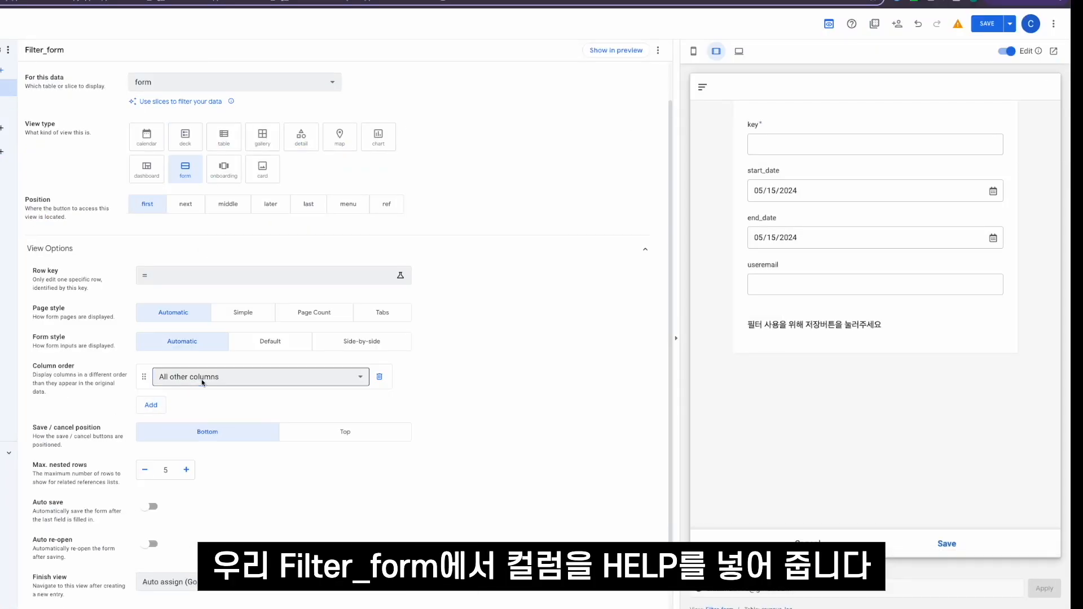
pyautogui.click(202, 381)
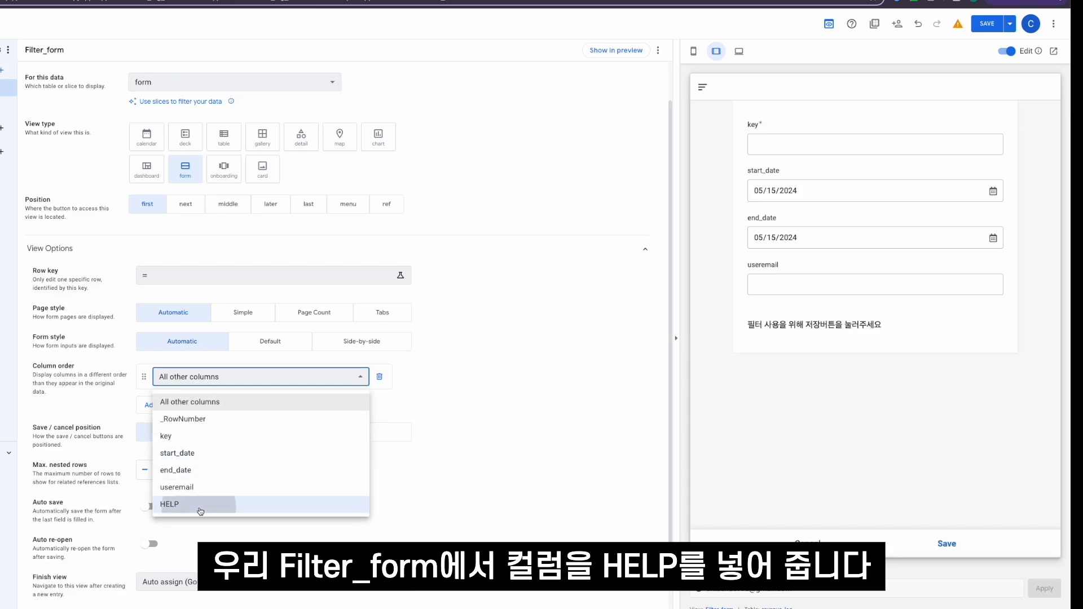
pyautogui.click(200, 507)
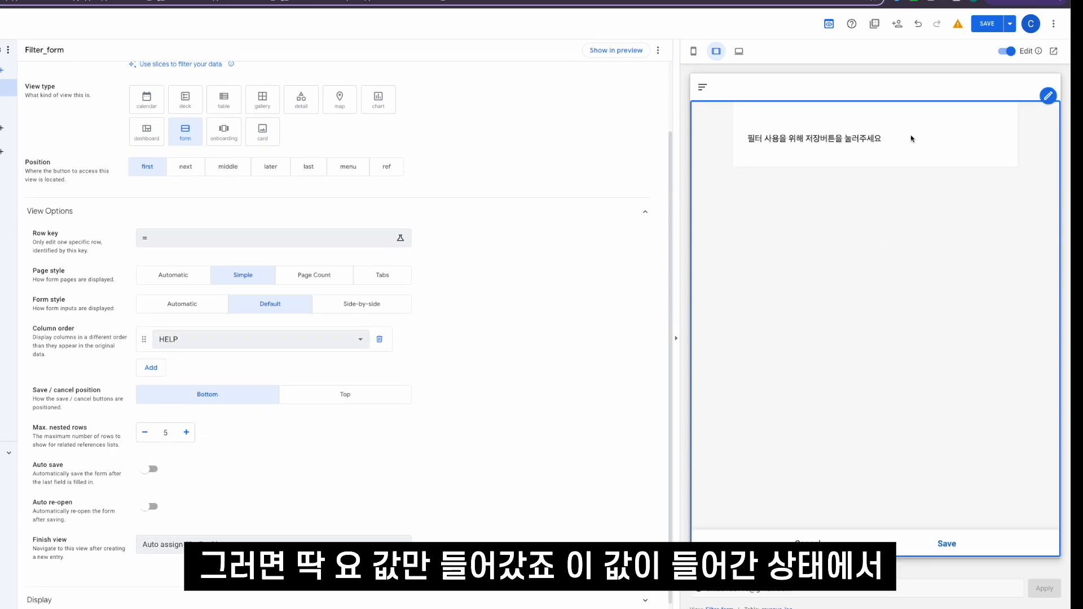
pyautogui.click(986, 24)
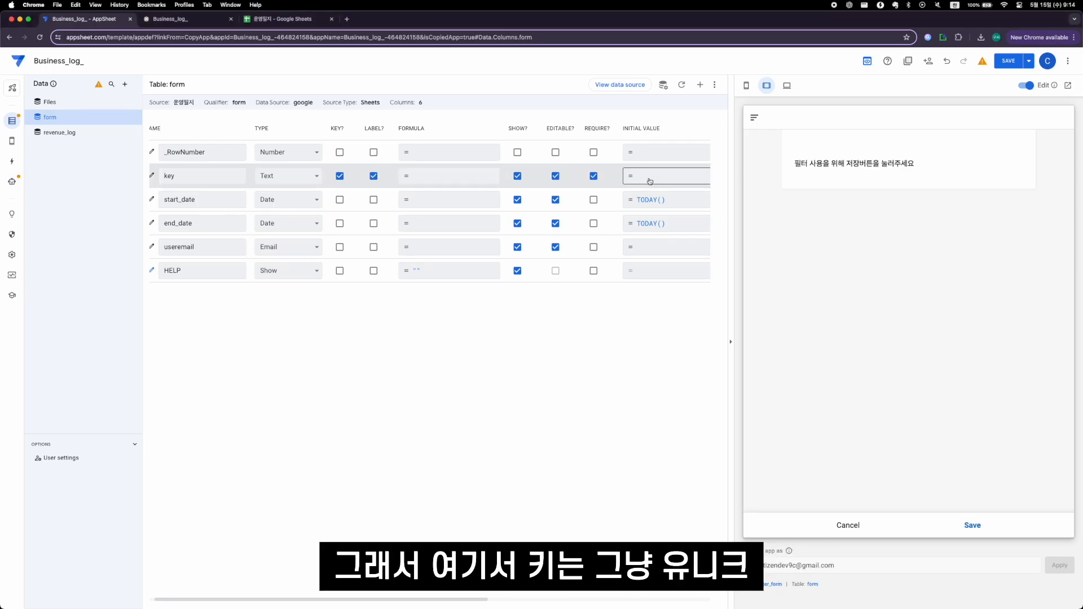
# - Set the initial value of the form table's key column to UNIQUEID()
pyautogui.click(649, 176)
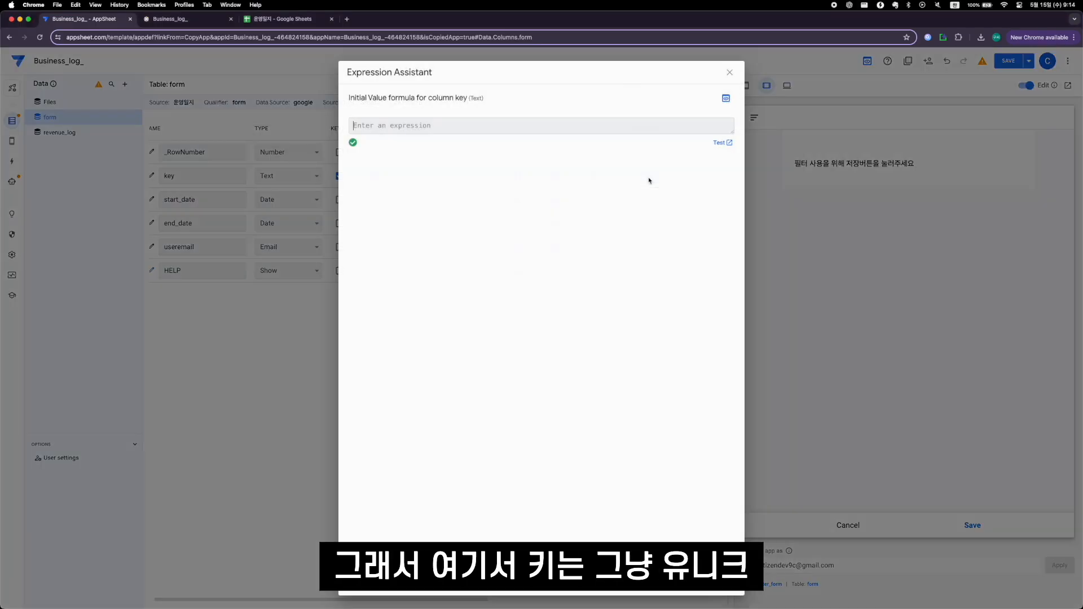
pyautogui.write('ㅕㅜ')
pyautogui.press('BackSpace')
pyautogui.press('BackSpace')
pyautogui.hotkey('ctrl', 'space')
pyautogui.write('UNIQUEID()')
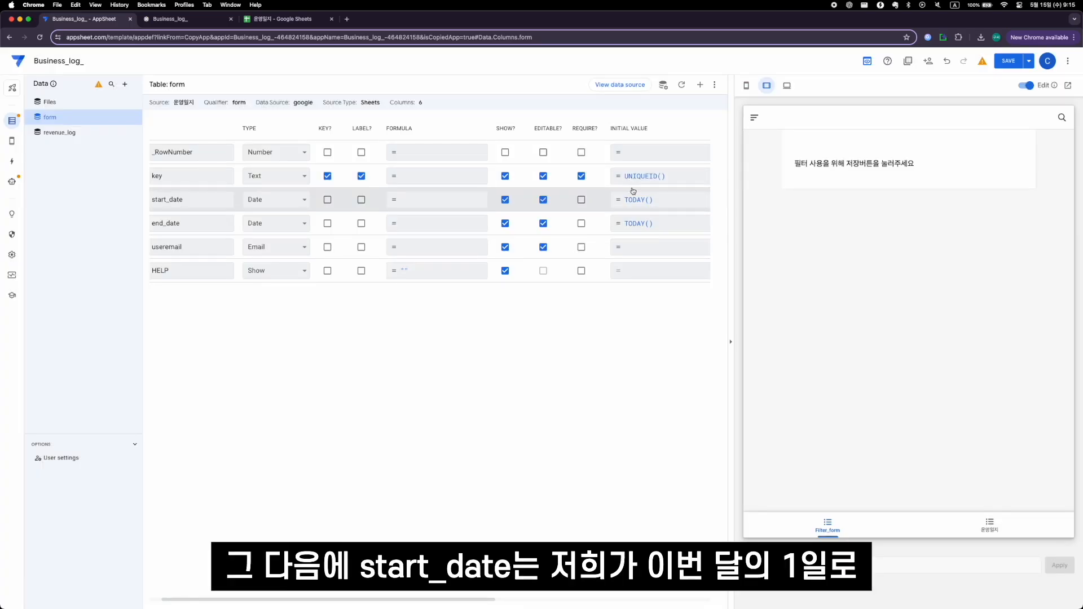
# - Set the initial value of the start_date column to EOMONTH(TODAY(), -1) + 1
pyautogui.click(635, 198)
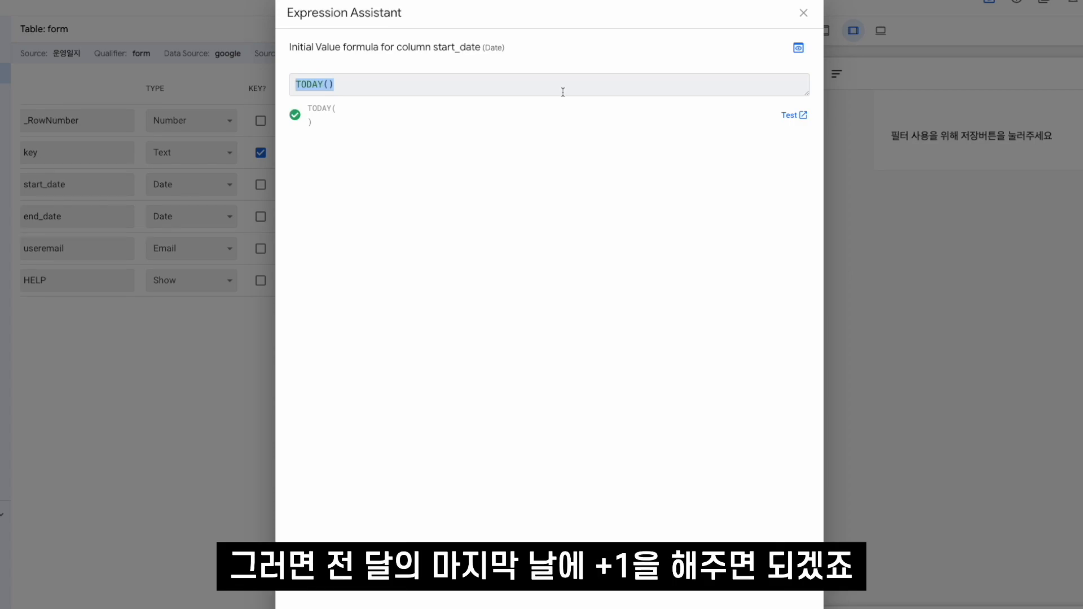
pyautogui.write('eomonth(')
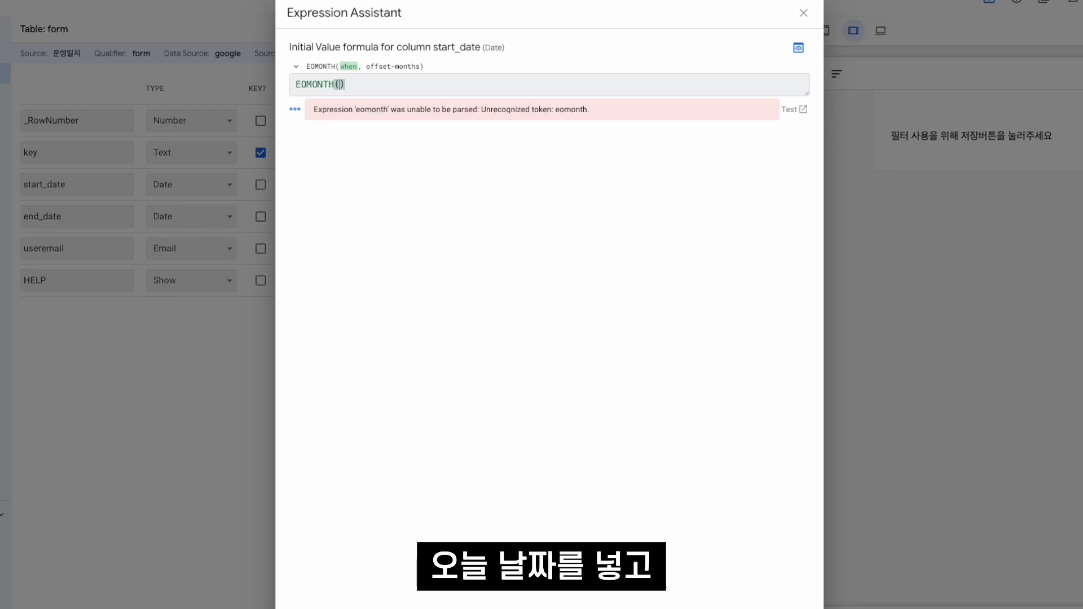
pyautogui.write('today(), ')
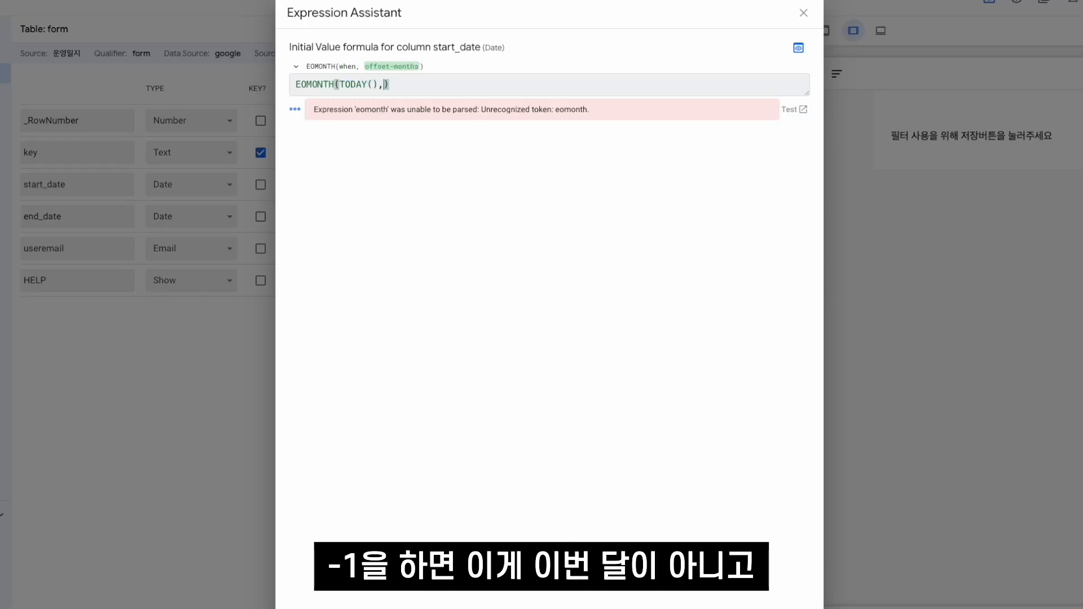
pyautogui.write('-1')
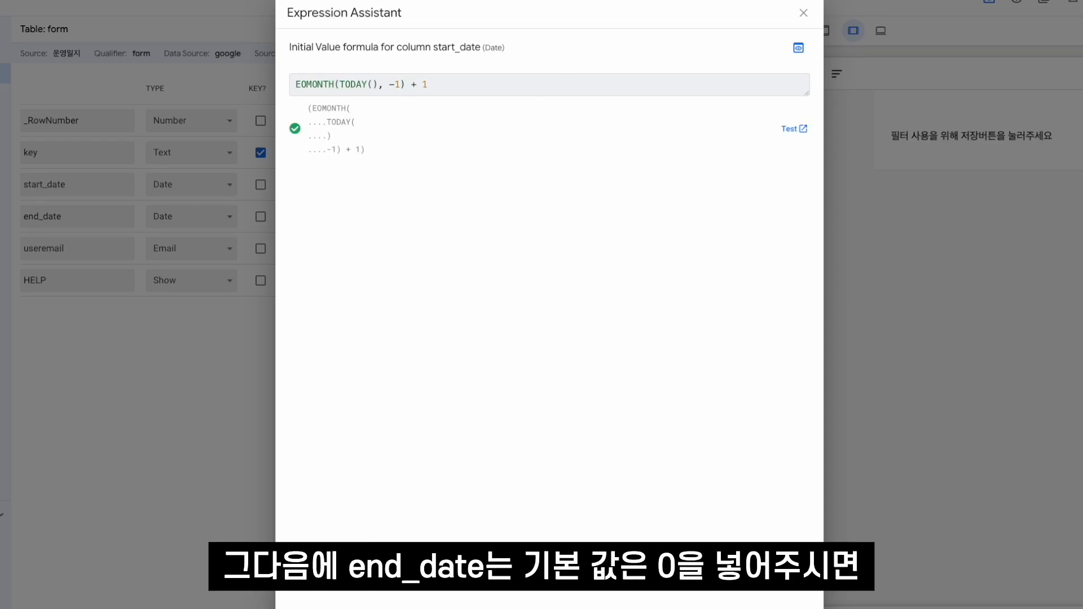
pyautogui.click(801, 608)
# - Set the initial value of the end_date column to EOMONTH(TODAY(), 0)
pyautogui.click(718, 214)
pyautogui.write('EOMONTH(TODAY()')
pyautogui.write(', 0')
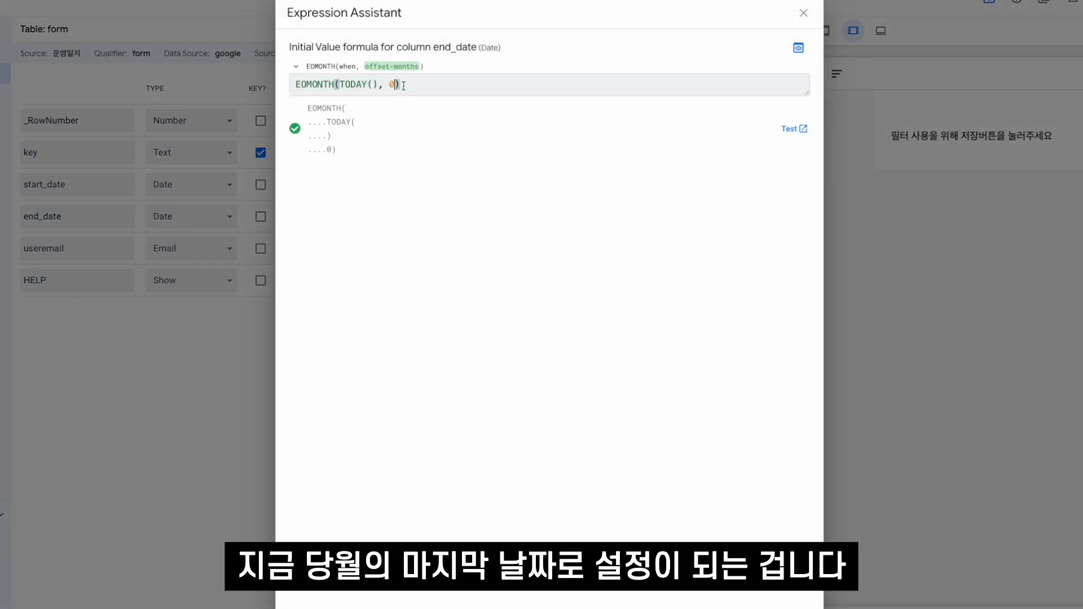
pyautogui.click(801, 608)
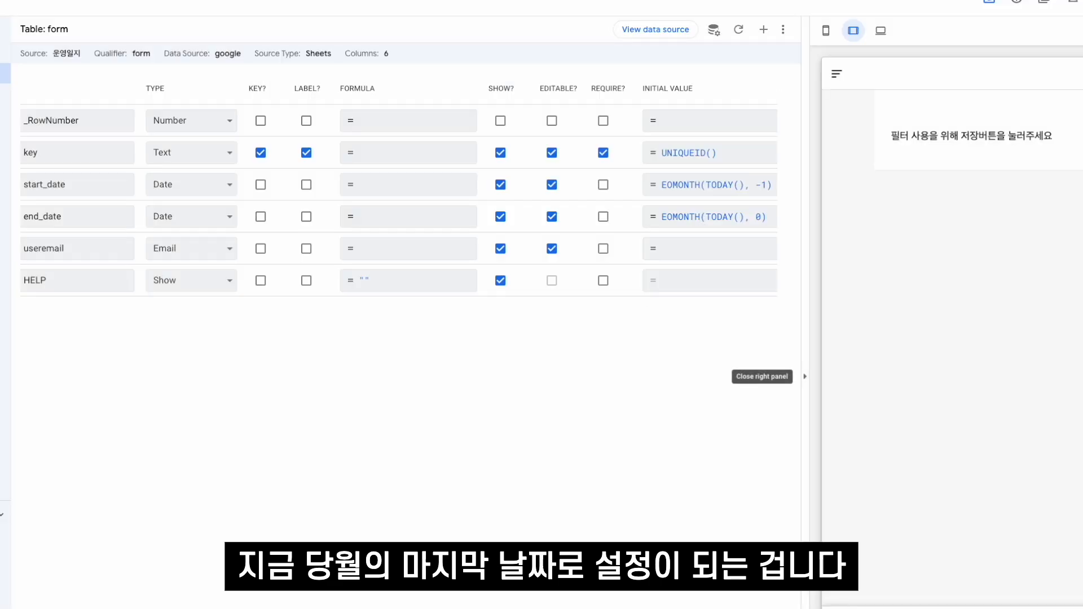
# - Set the initial value of the useremail column to USEREMAIL() and save the app
pyautogui.click(675, 249)
pyautogui.write('USEREMAIL()')
pyautogui.press('Delete')
pyautogui.click(801, 608)
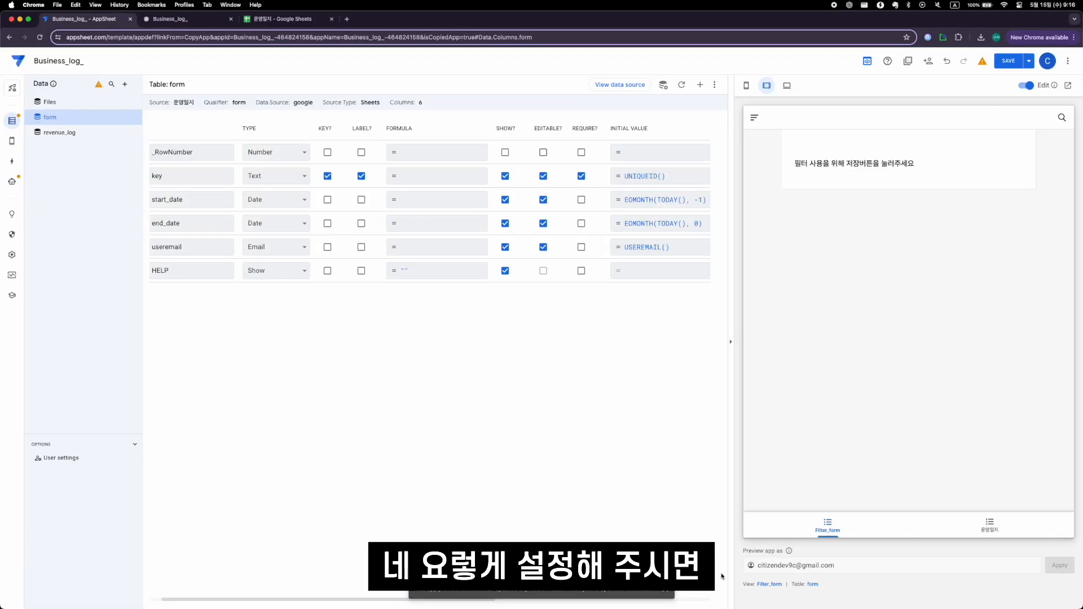
pyautogui.press('super+s')
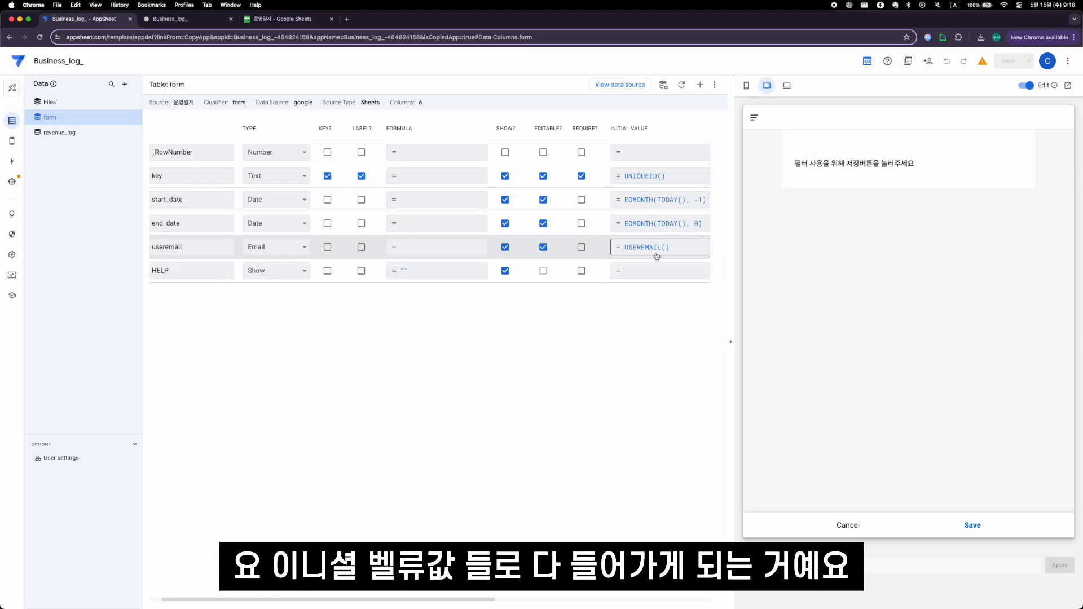
# - Review the Filter_form view's options alongside the first data row of the form sheet in the 운영일지 spreadsheet
pyautogui.click(10, 145)
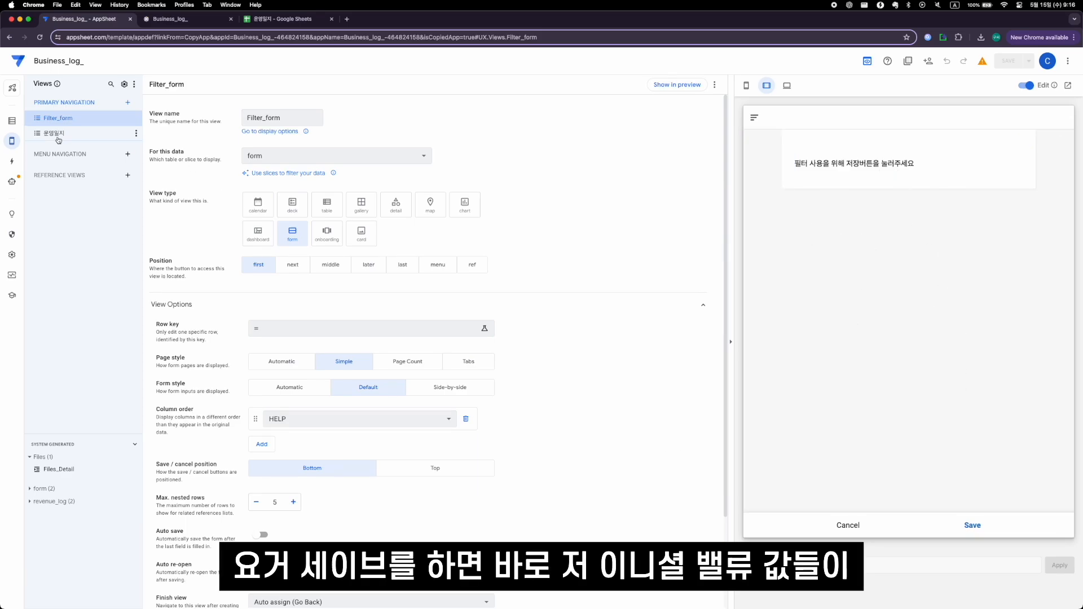
pyautogui.click(274, 35)
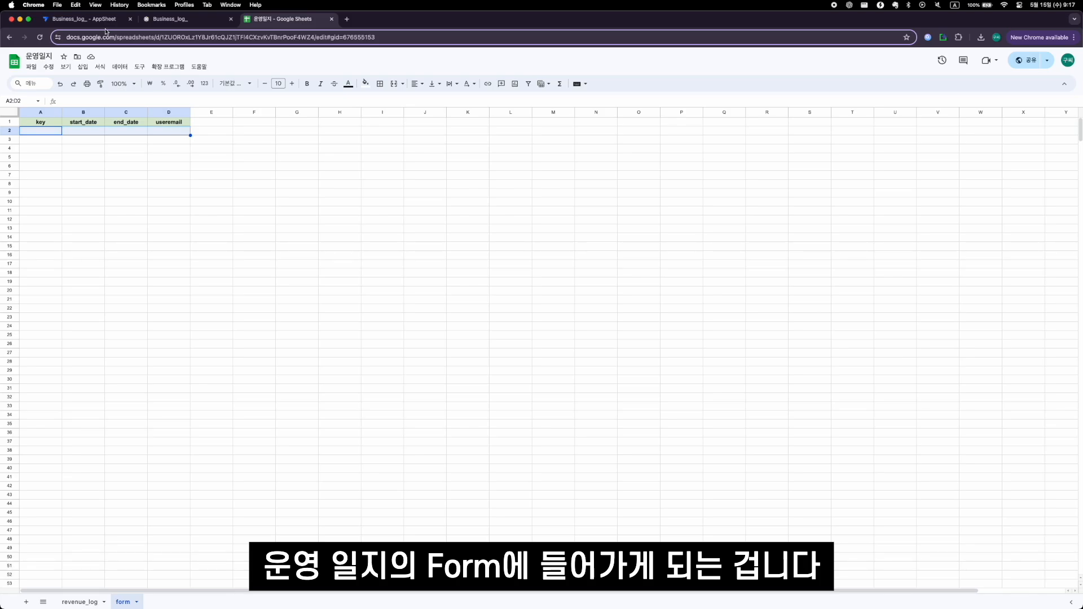
pyautogui.click(102, 19)
pyautogui.scroll(-2, 588, 371)
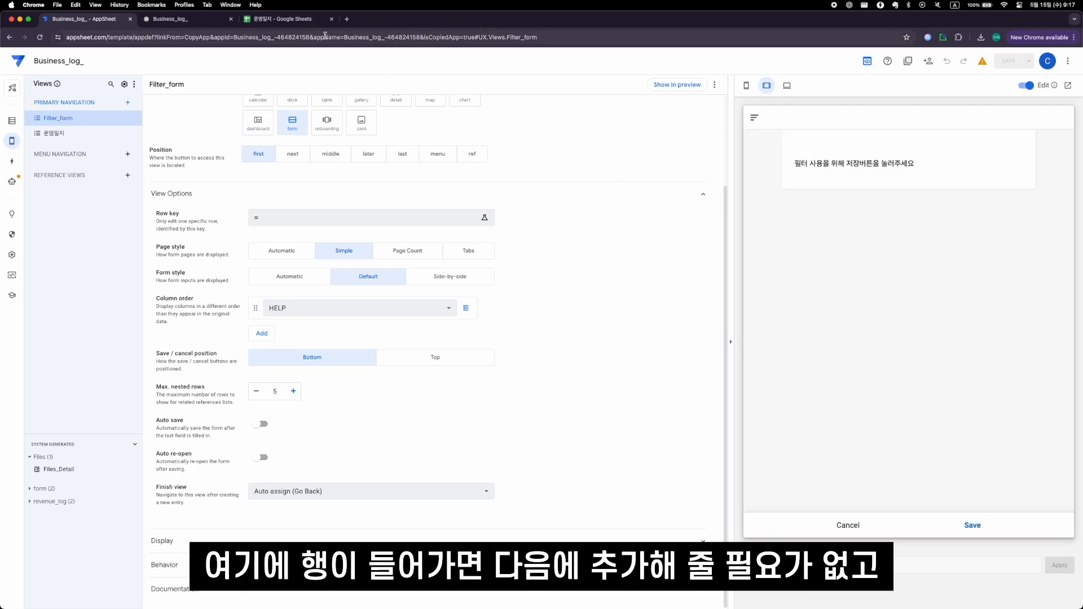
pyautogui.click(301, 20)
pyautogui.moveTo(54, 134); pyautogui.dragTo(169, 129)
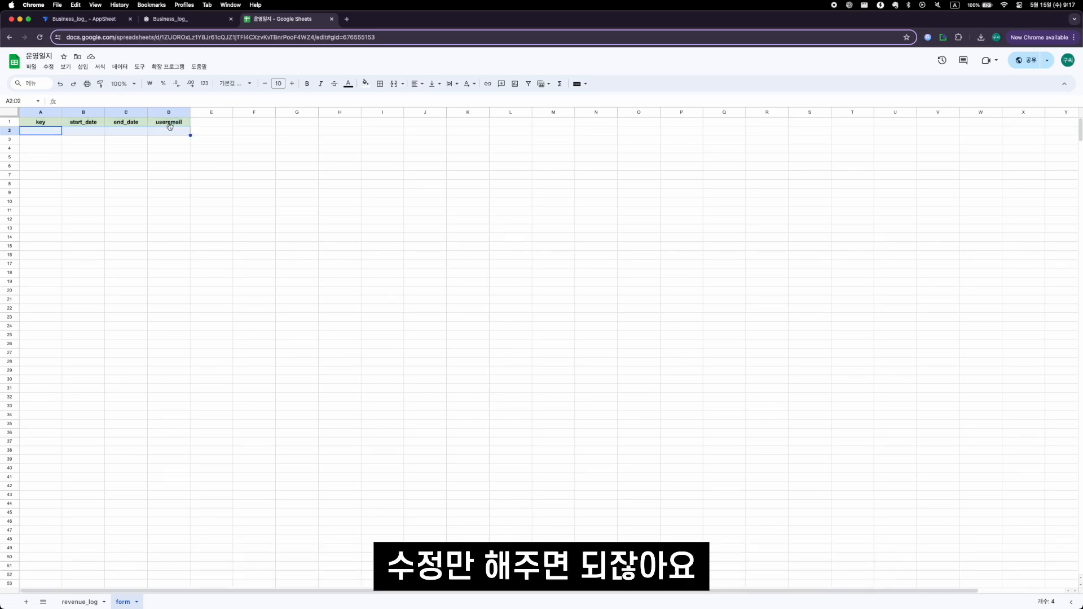
pyautogui.click(85, 19)
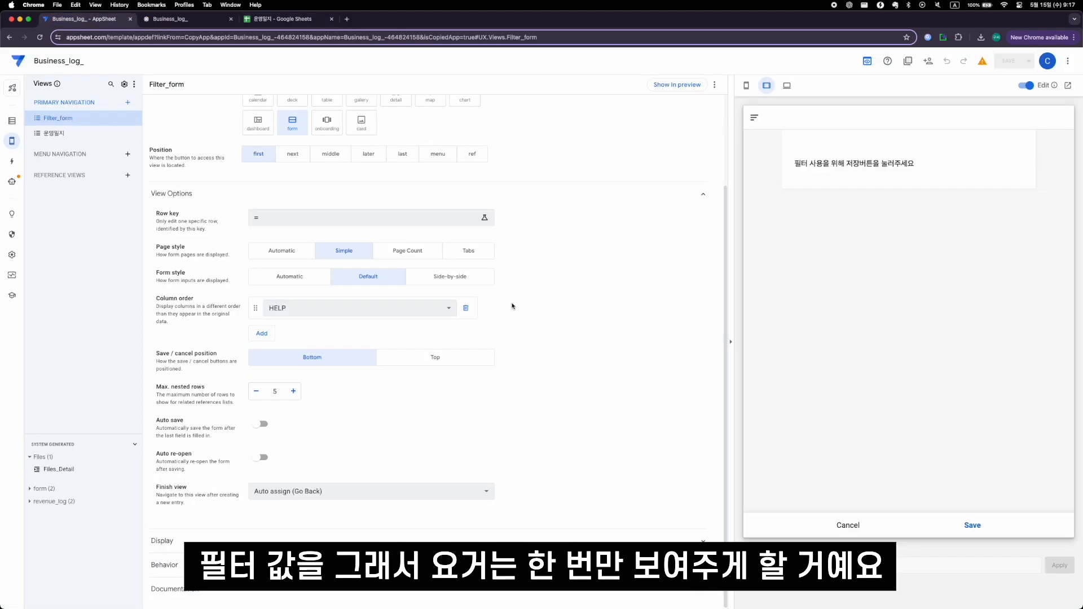
# - Set the Show if condition of the Filter_form view to NOT(IN(USEREMAIL(), form[useremail]))
pyautogui.click(399, 531)
pyautogui.scroll(-3, 443, 531)
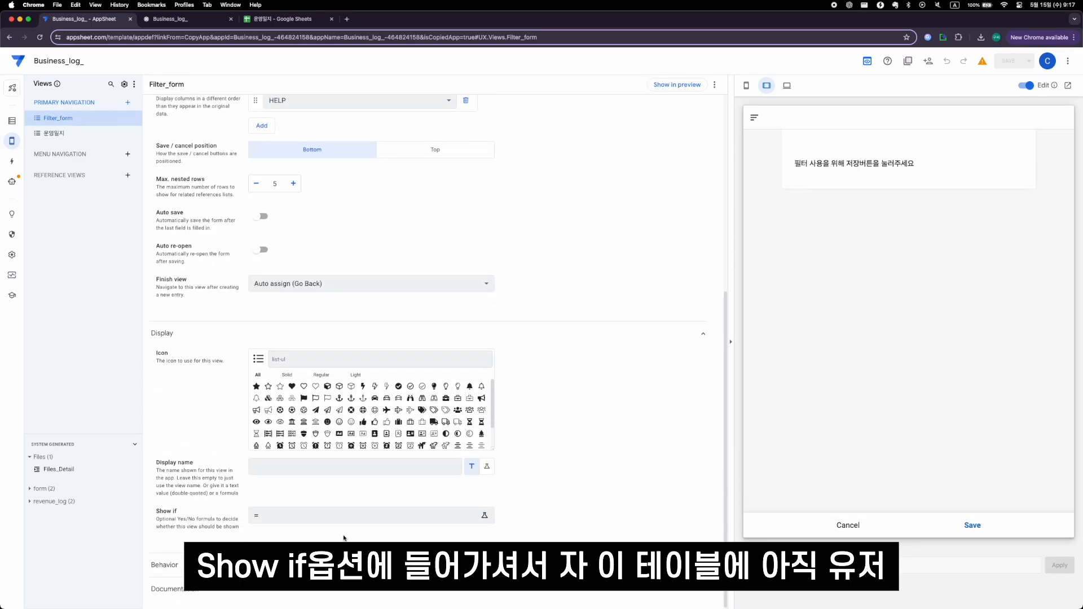
pyautogui.click(338, 523)
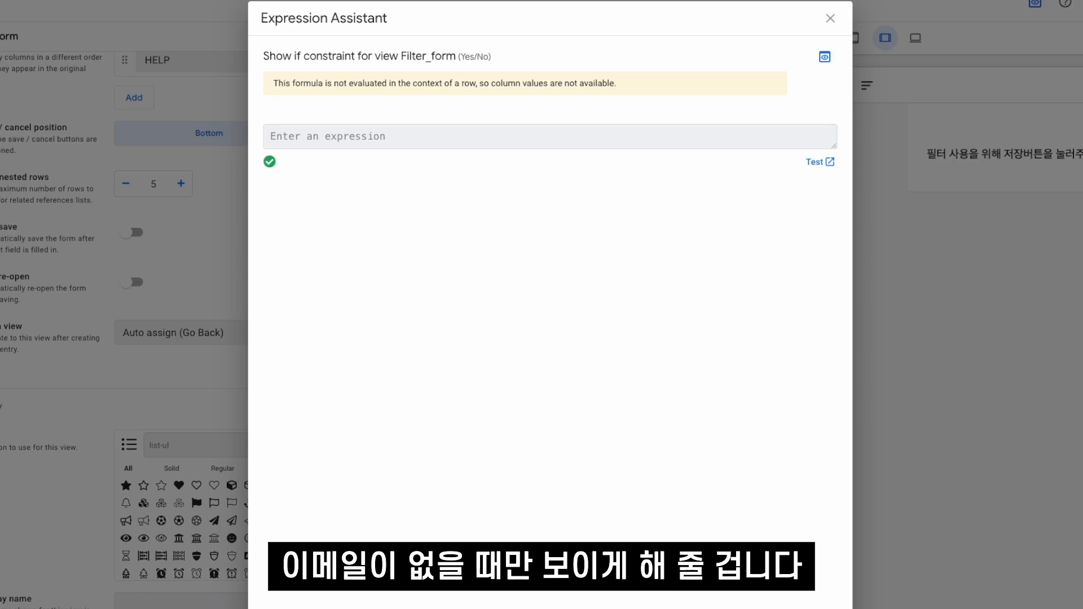
pyautogui.click(627, 136)
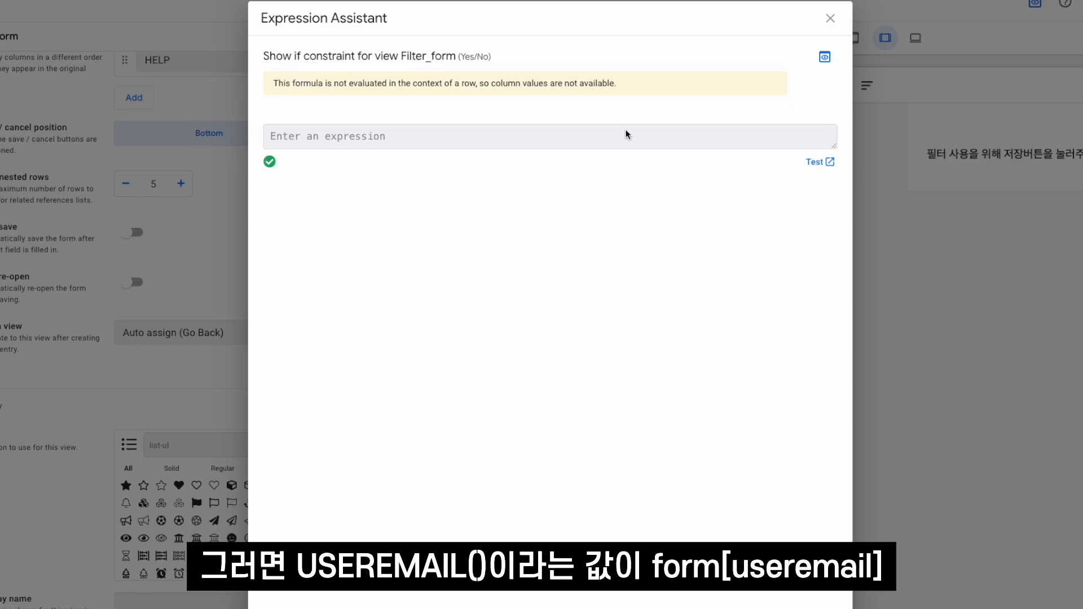
pyautogui.write('NOT(IN(USERME')
pyautogui.write('AIL(')
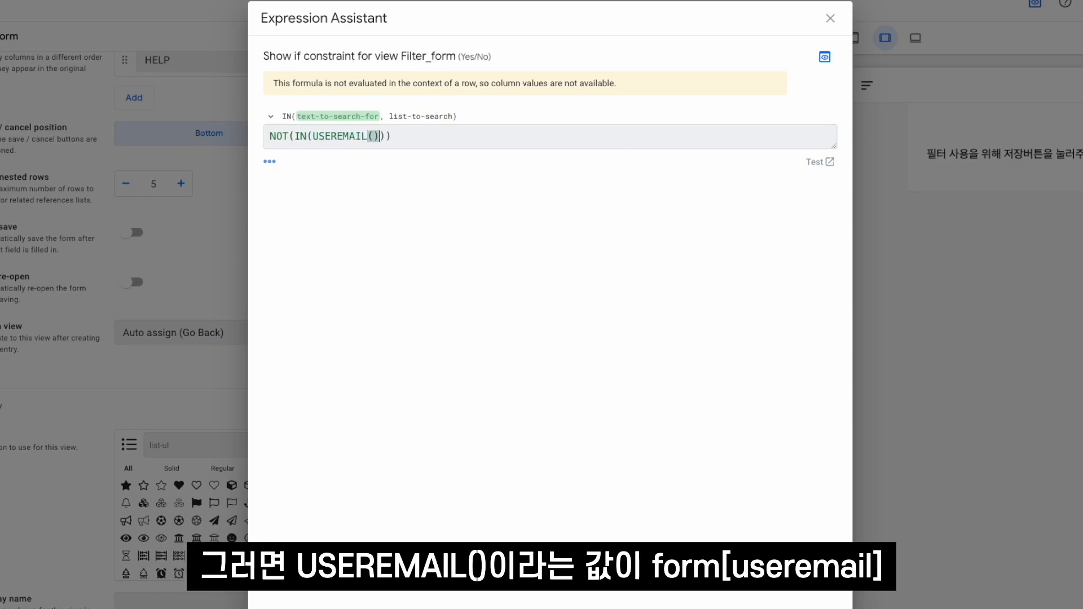
pyautogui.write('), form[useremail')
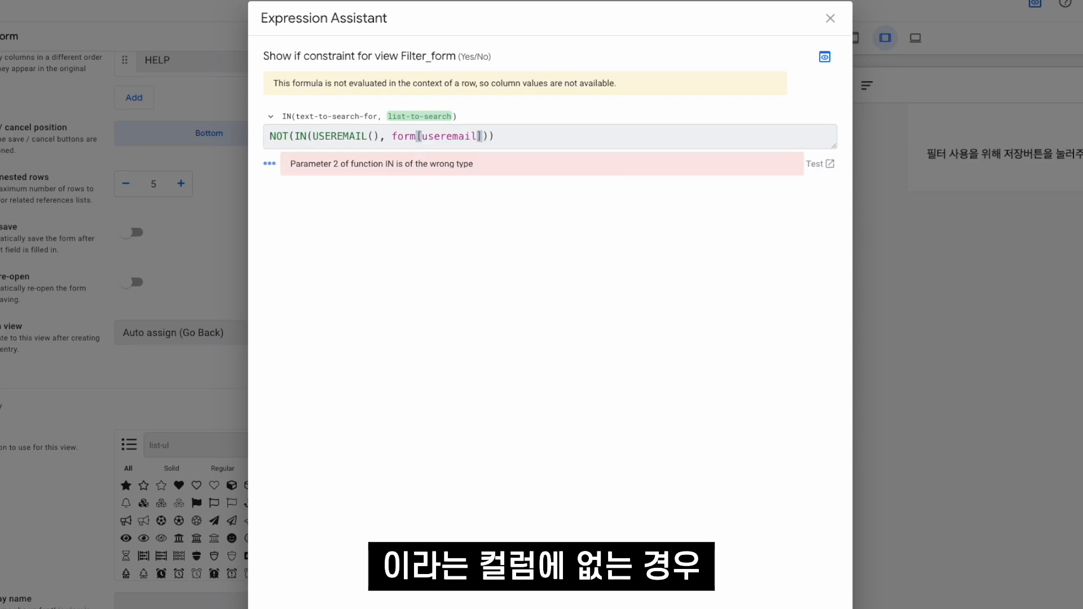
# - Review the IN and NOT parts of the Show if expression, and save the app with this condition
pyautogui.click(327, 139)
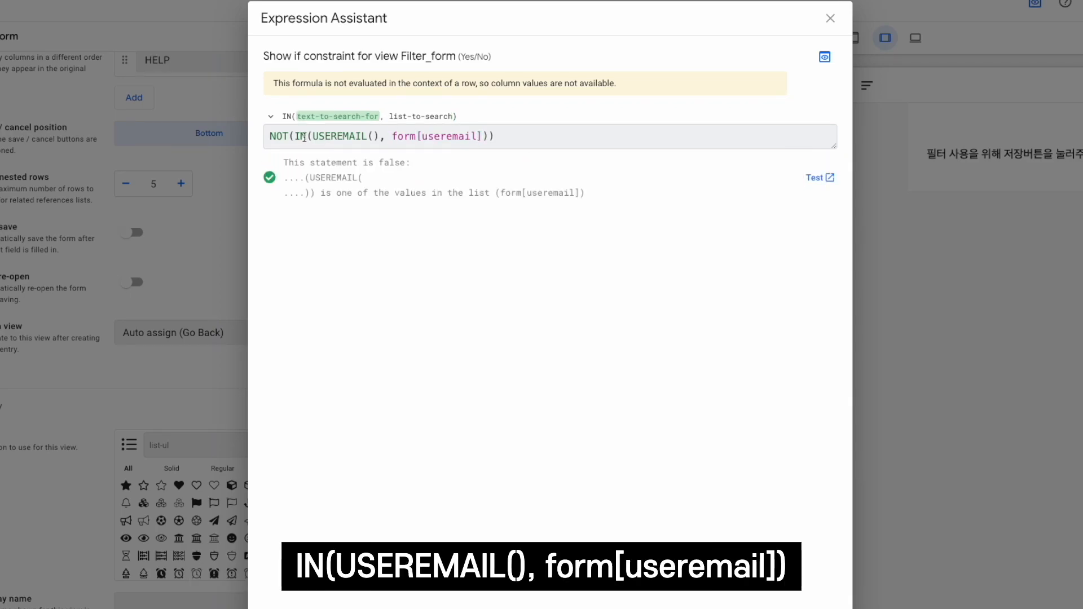
pyautogui.click(401, 138)
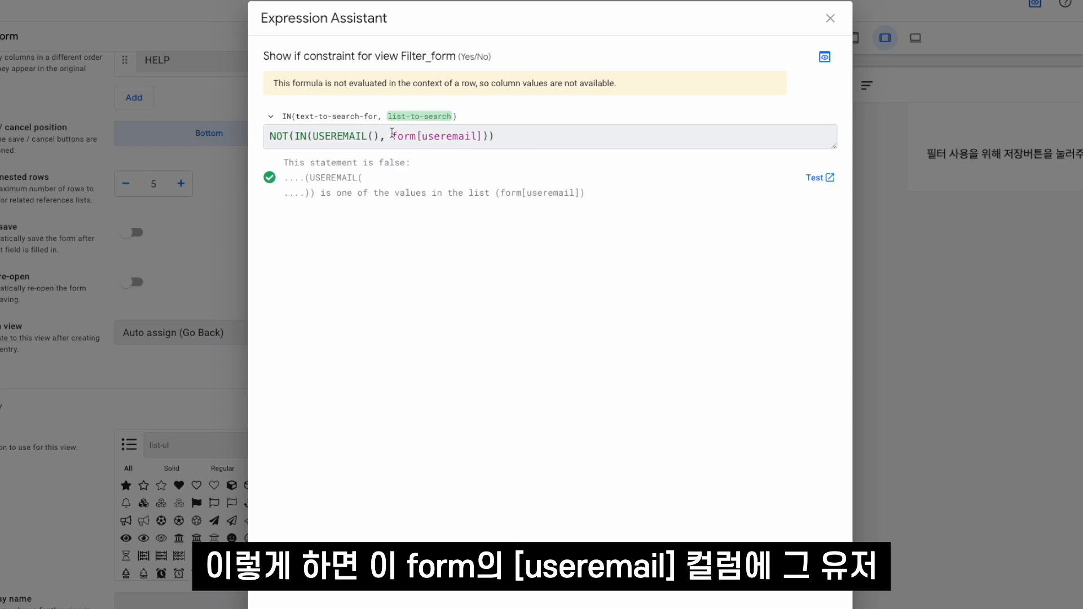
pyautogui.moveTo(313, 136); pyautogui.dragTo(382, 136)
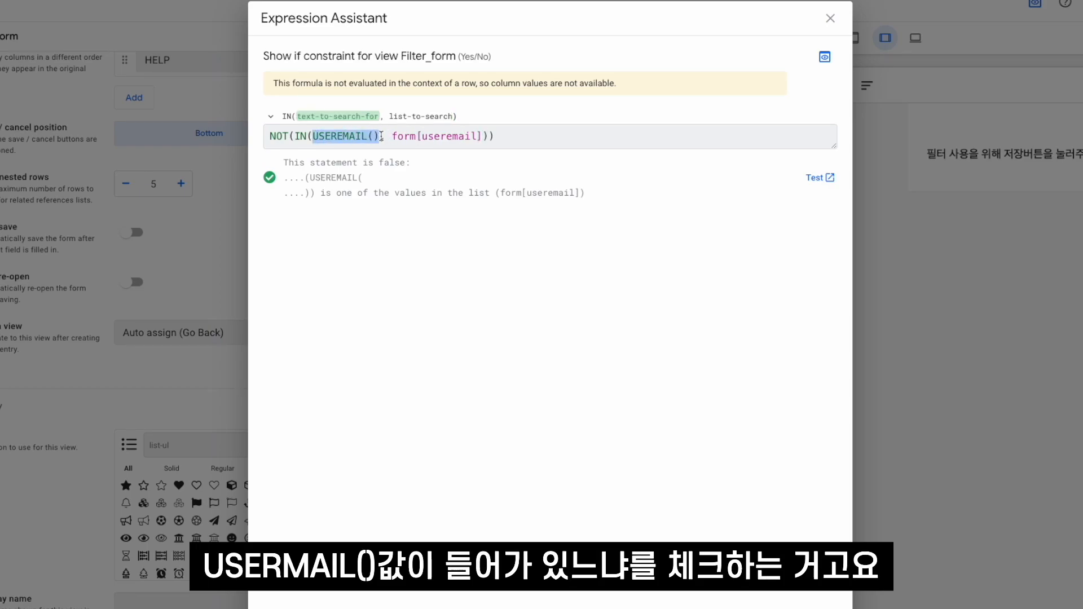
pyautogui.click(382, 136)
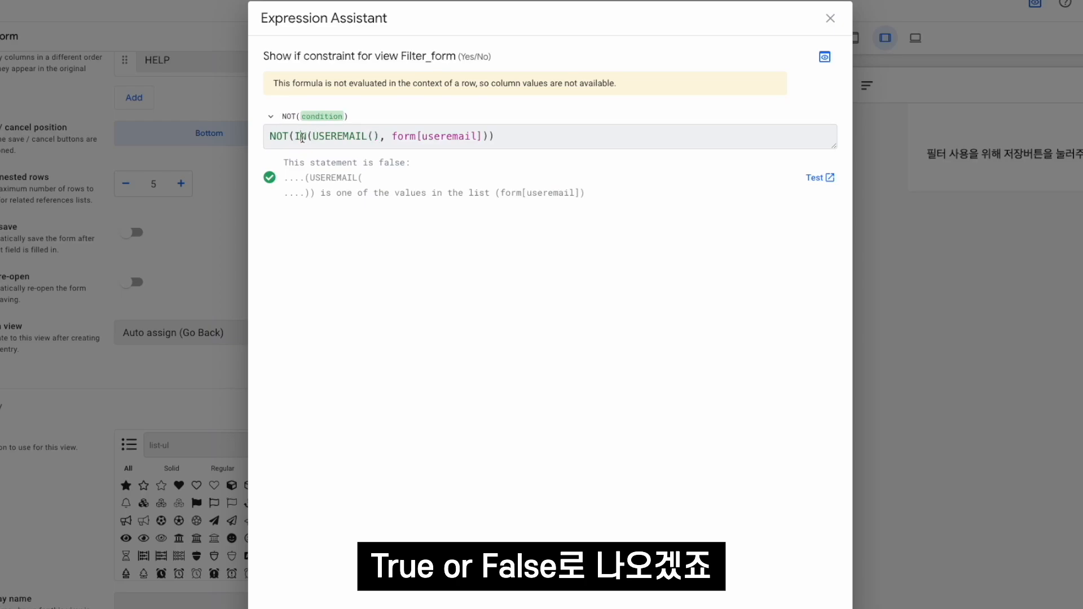
pyautogui.moveTo(295, 136)
pyautogui.mouseDown()
pyautogui.moveTo(484, 136)
pyautogui.moveTo(297, 137)
pyautogui.mouseUp()
pyautogui.click(484, 135)
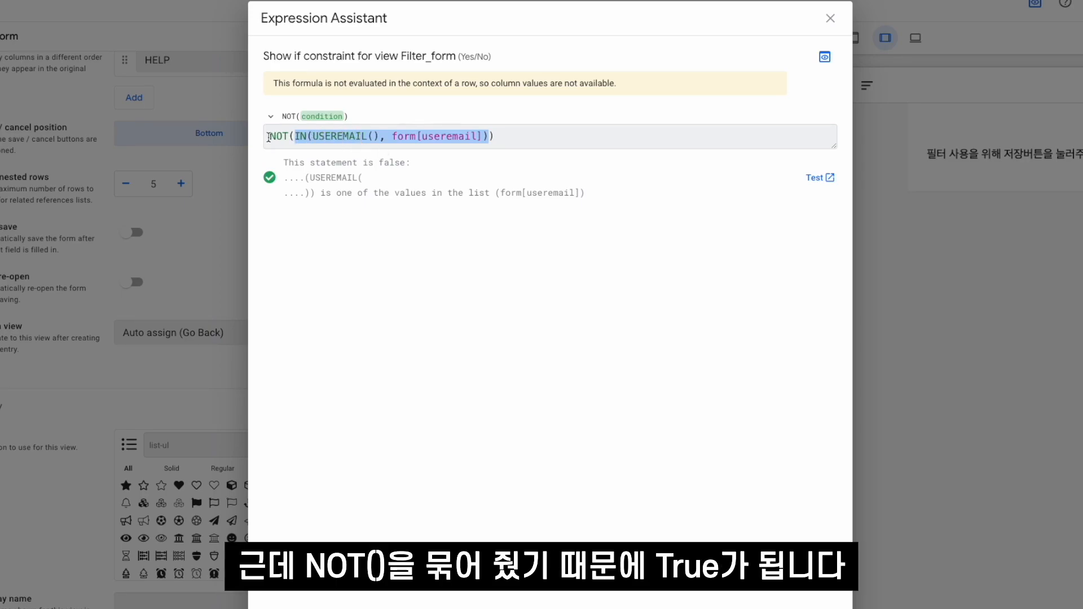
pyautogui.click(269, 137)
pyautogui.click(581, 147)
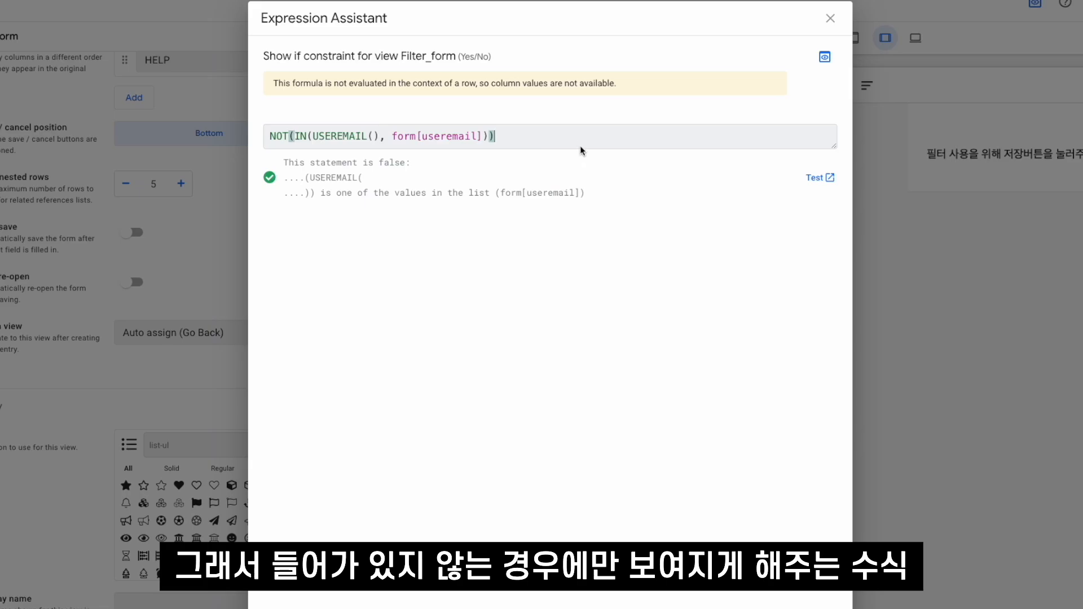
pyautogui.click(830, 18)
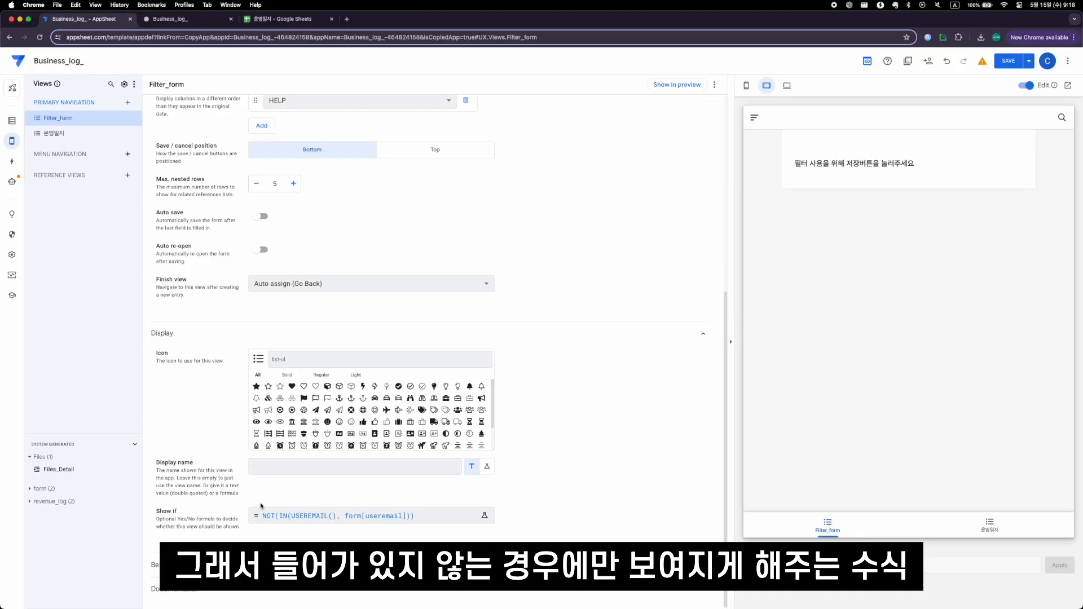
pyautogui.click(1008, 61)
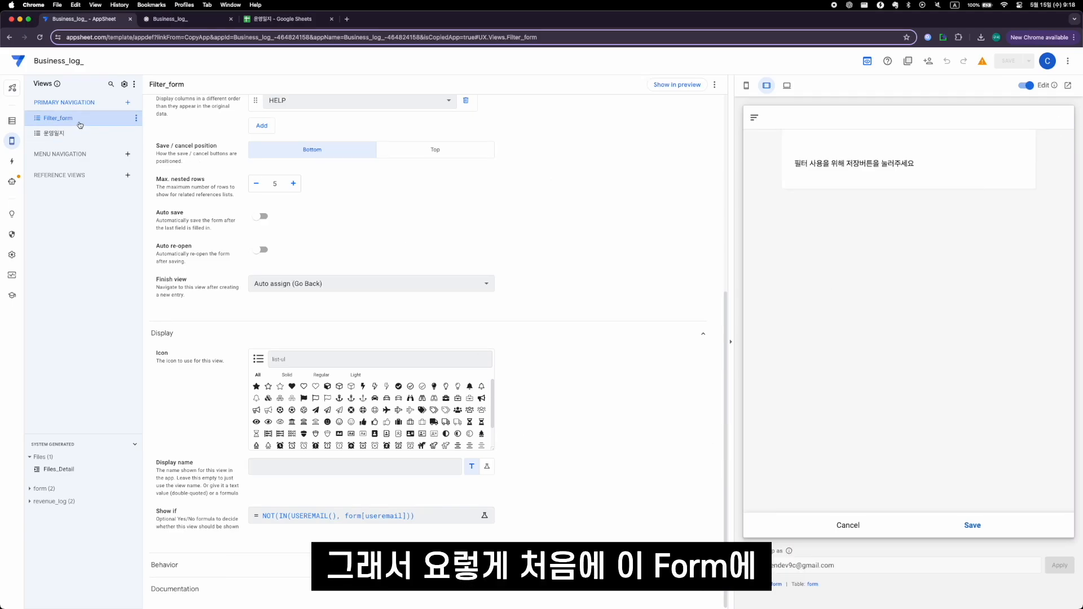
# - Switch to the 운영일지 spreadsheet and inspect cells A2 to D2 of the form sheet
pyautogui.click(290, 20)
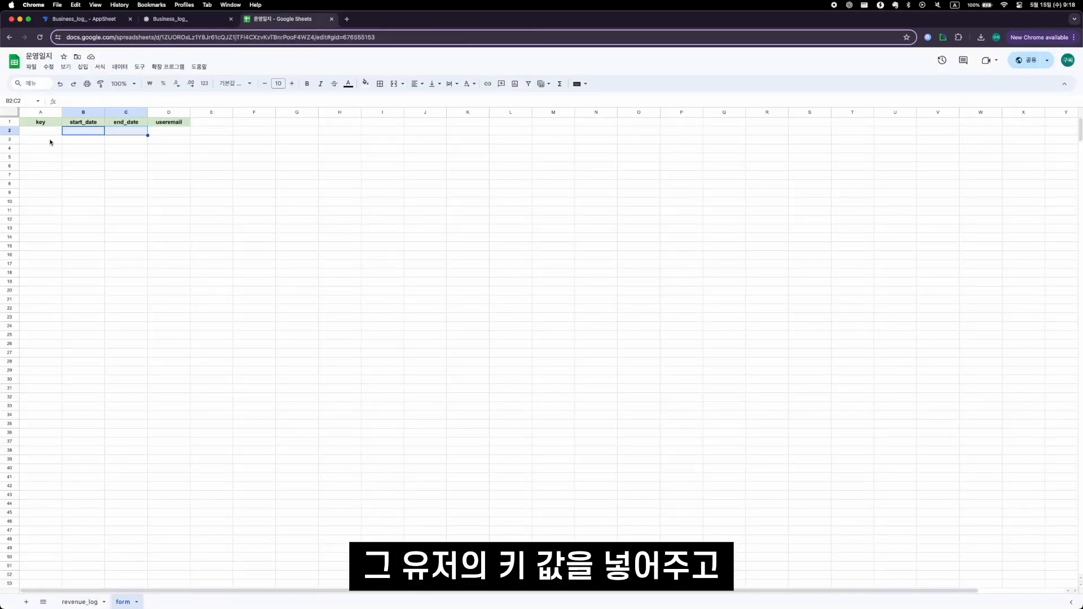
pyautogui.moveTo(50, 139)
pyautogui.mouseDown()
pyautogui.moveTo(158, 133)
pyautogui.moveTo(40, 133)
pyautogui.moveTo(192, 127)
pyautogui.moveTo(53, 133)
pyautogui.mouseUp()
pyautogui.click(36, 133)
pyautogui.click(172, 132)
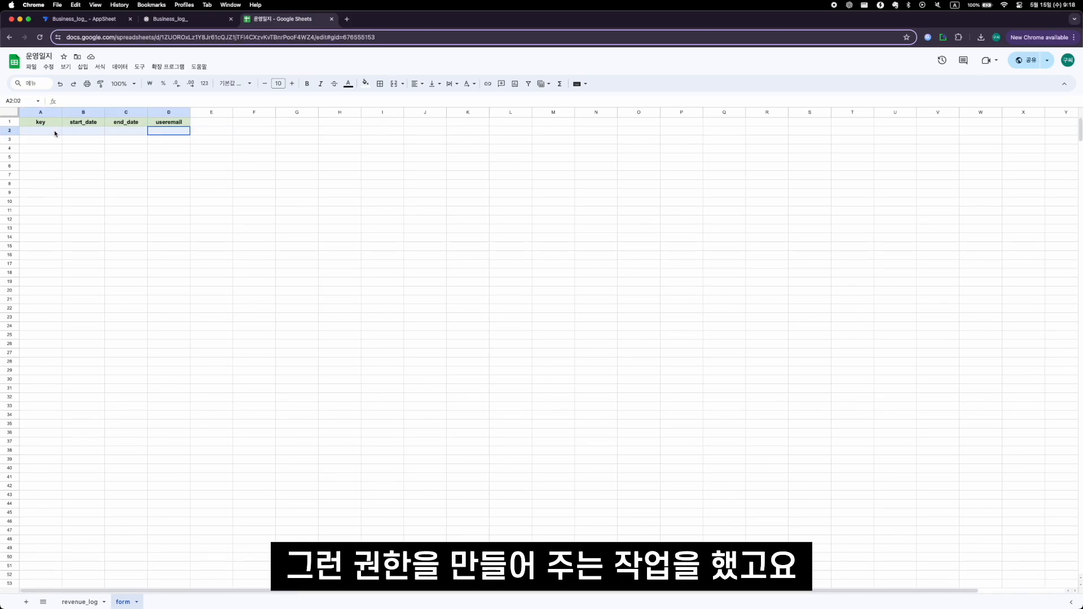
pyautogui.click(33, 132)
# - Back in AppSheet, create a primary navigation view named Filter for the form table, using the detail view type
pyautogui.click(89, 20)
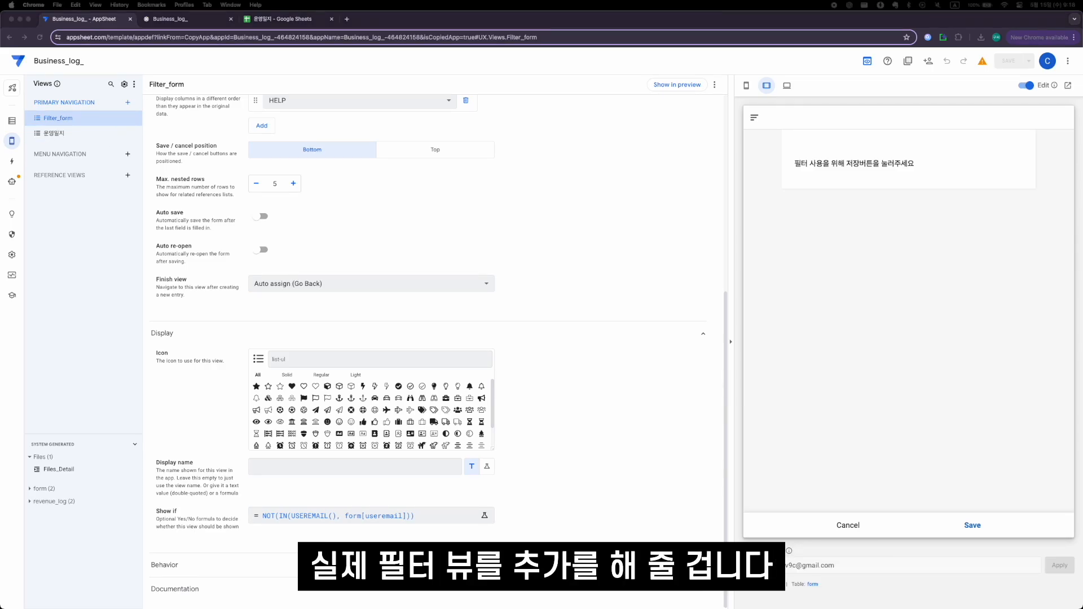
pyautogui.click(128, 102)
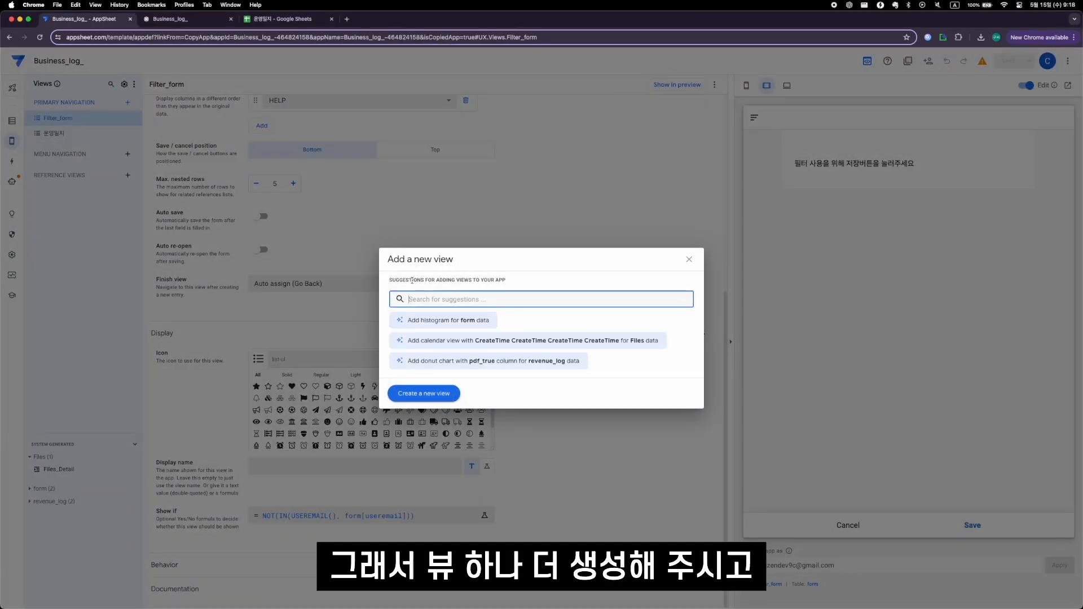
pyautogui.click(424, 393)
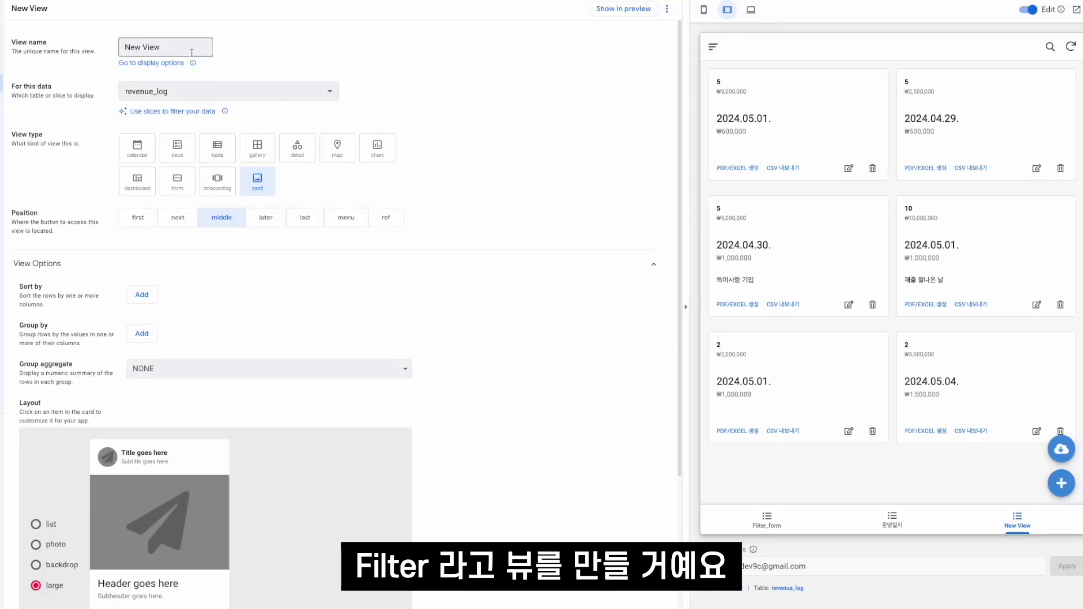
pyautogui.tripleClick(303, 120)
pyautogui.write('Filter')
pyautogui.click(192, 91)
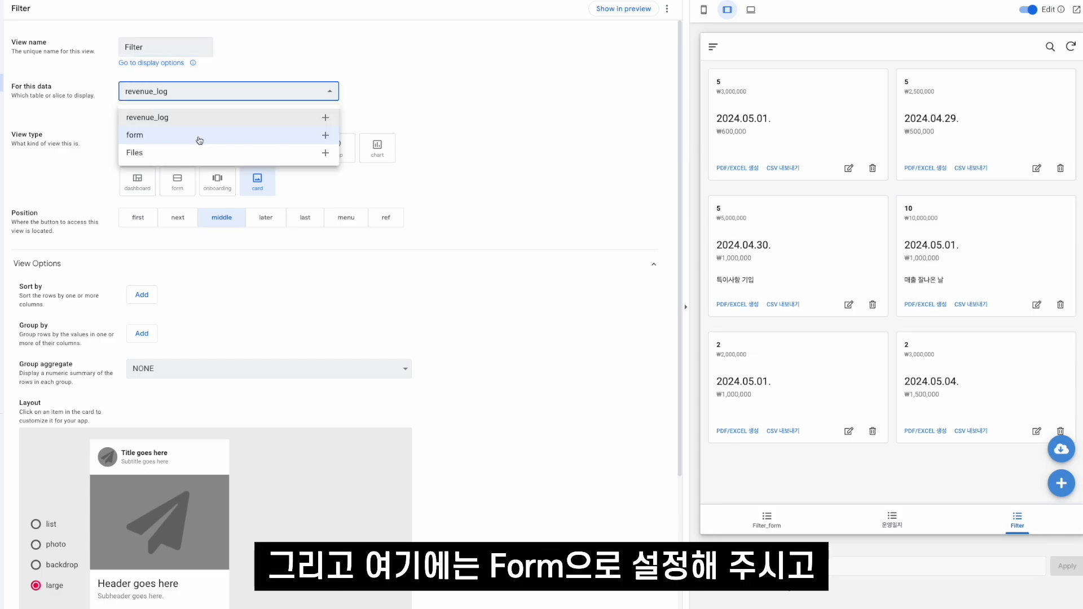
pyautogui.click(199, 136)
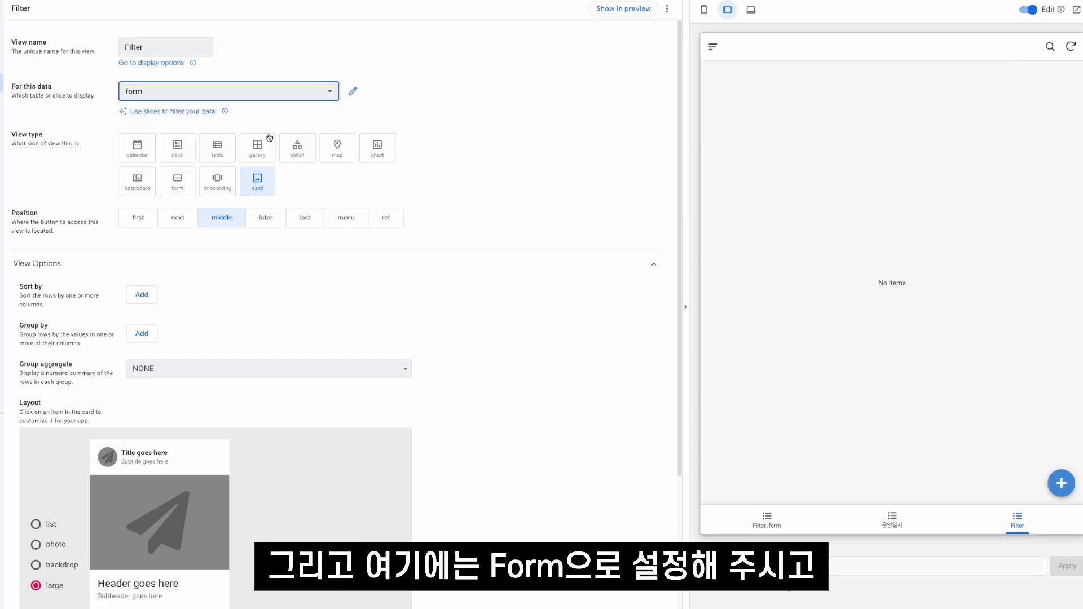
pyautogui.click(299, 157)
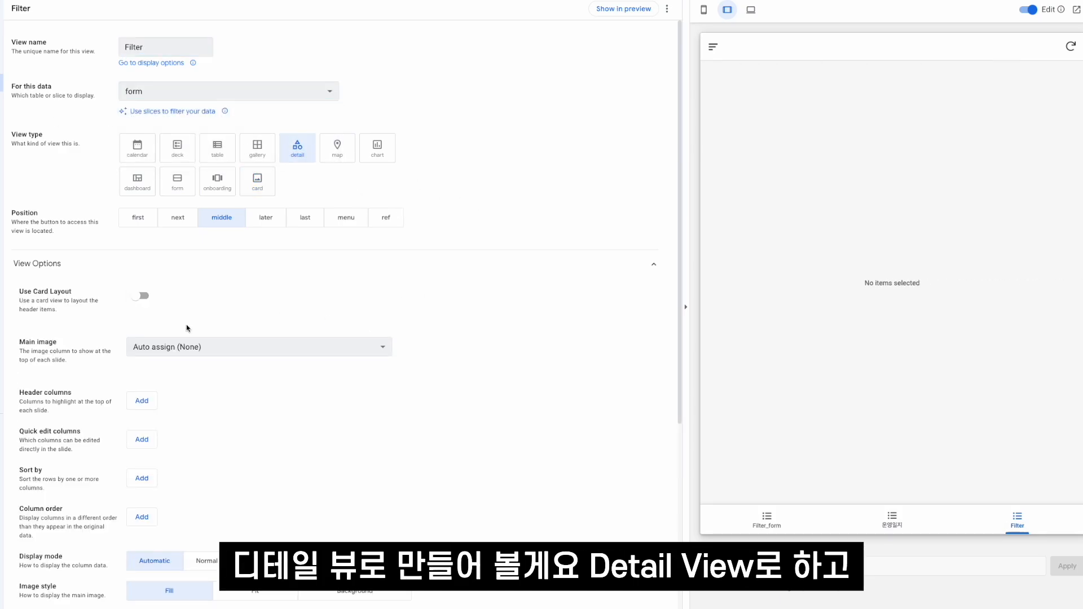
# - Set the Filter view's column order to start_date, end_date and useremail
pyautogui.scroll(-1, 188, 328)
pyautogui.scroll(-2, 232, 363)
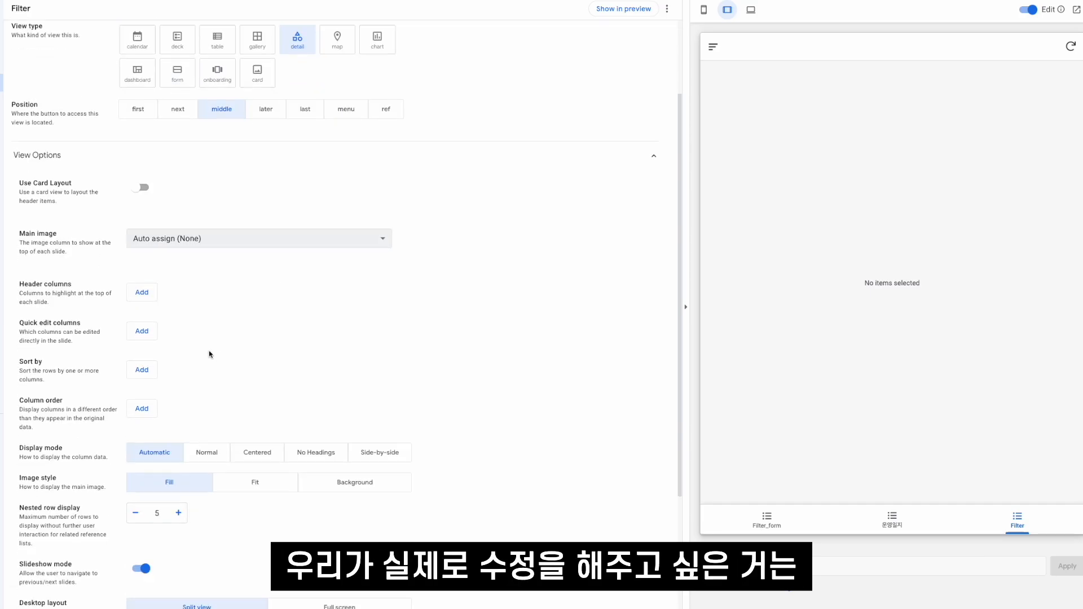
pyautogui.scroll(-1, 208, 353)
pyautogui.click(142, 385)
pyautogui.click(189, 467)
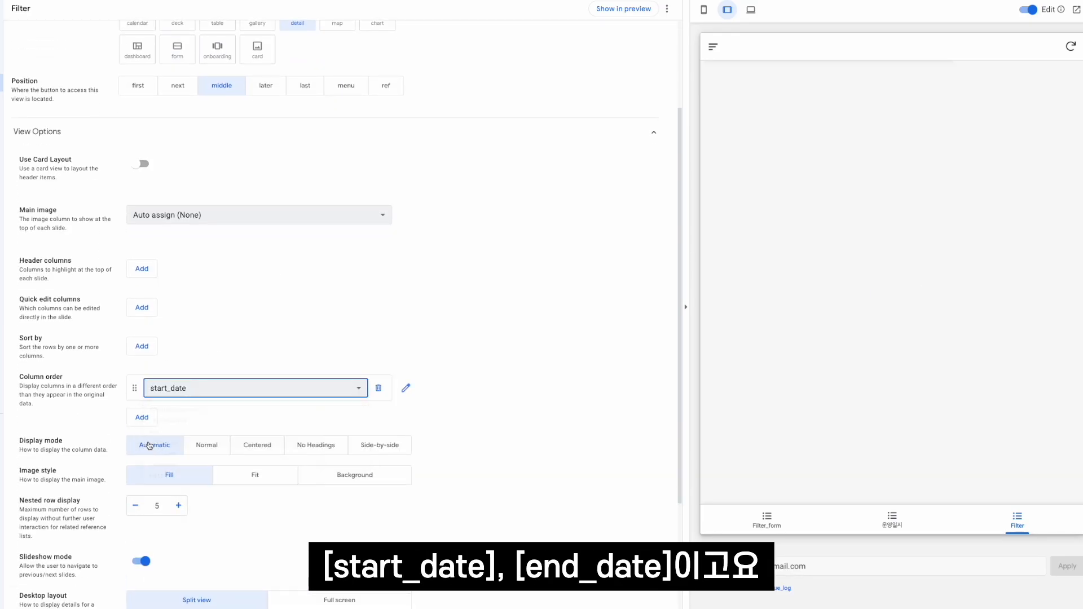
pyautogui.click(141, 418)
pyautogui.click(172, 499)
pyautogui.click(141, 449)
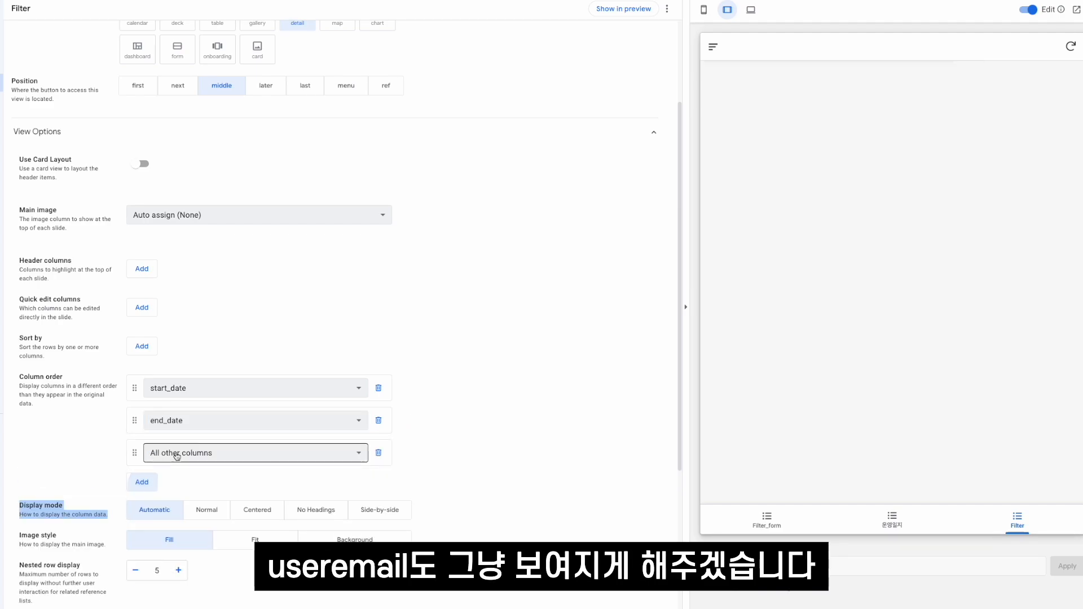
pyautogui.click(182, 534)
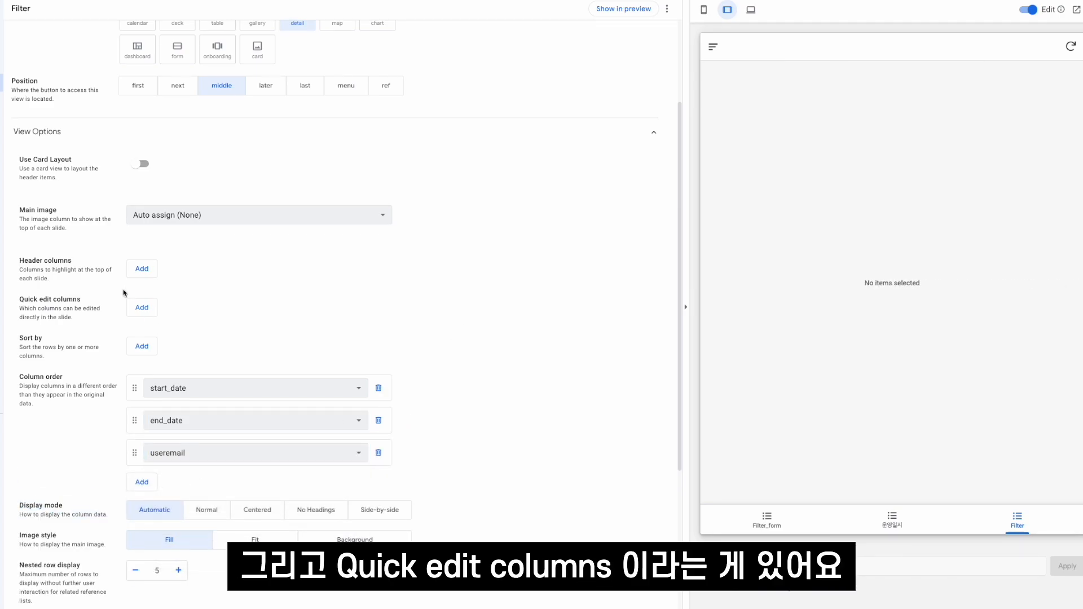
# - Add start_date and end_date as quick edit columns of the Filter view
pyautogui.click(142, 308)
pyautogui.click(194, 310)
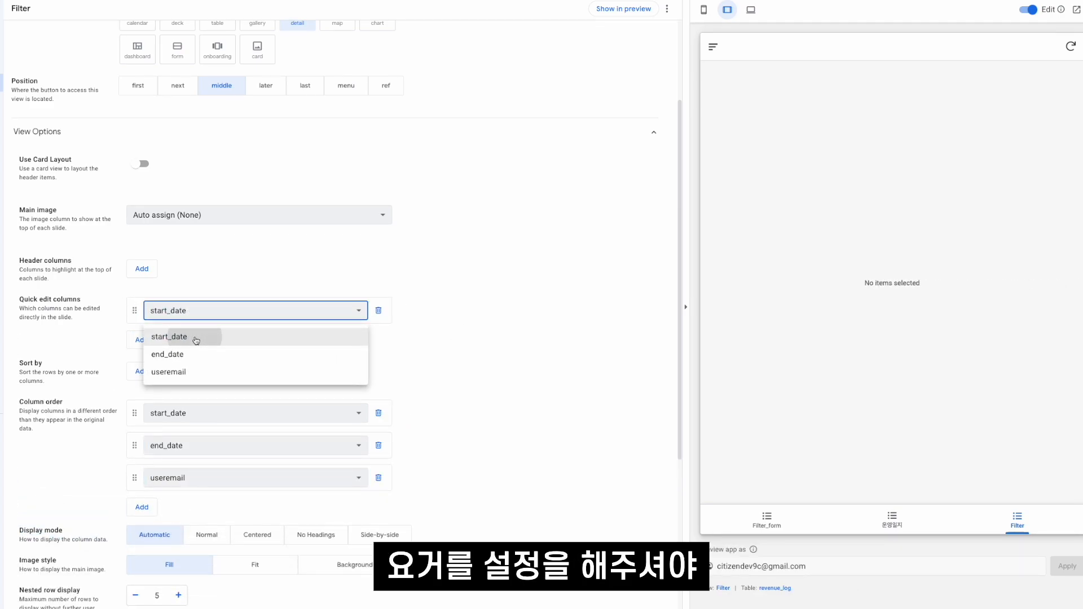
pyautogui.click(191, 336)
pyautogui.click(139, 340)
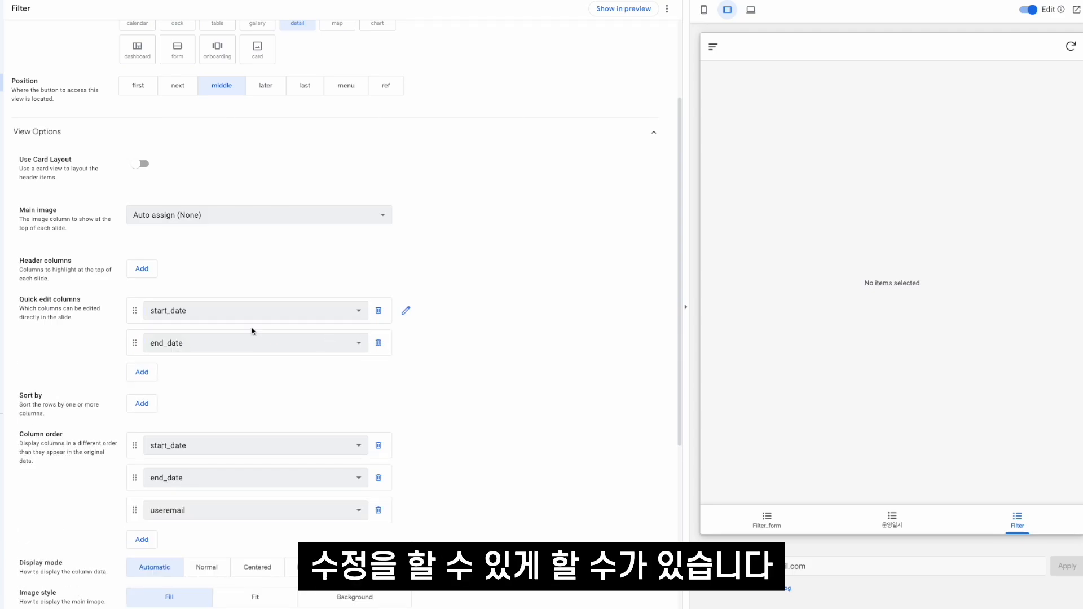
pyautogui.scroll(2, 289, 113)
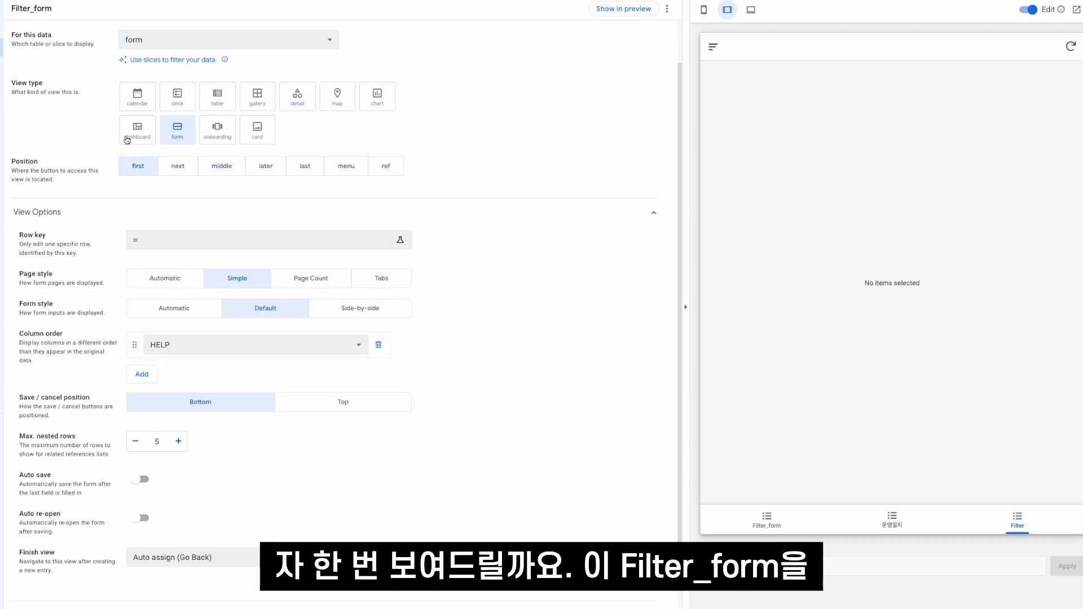
# - Submit the Filter_form entry in the app preview and check row 2 of the form sheet in the 운영일지 spreadsheet
pyautogui.click(617, 9)
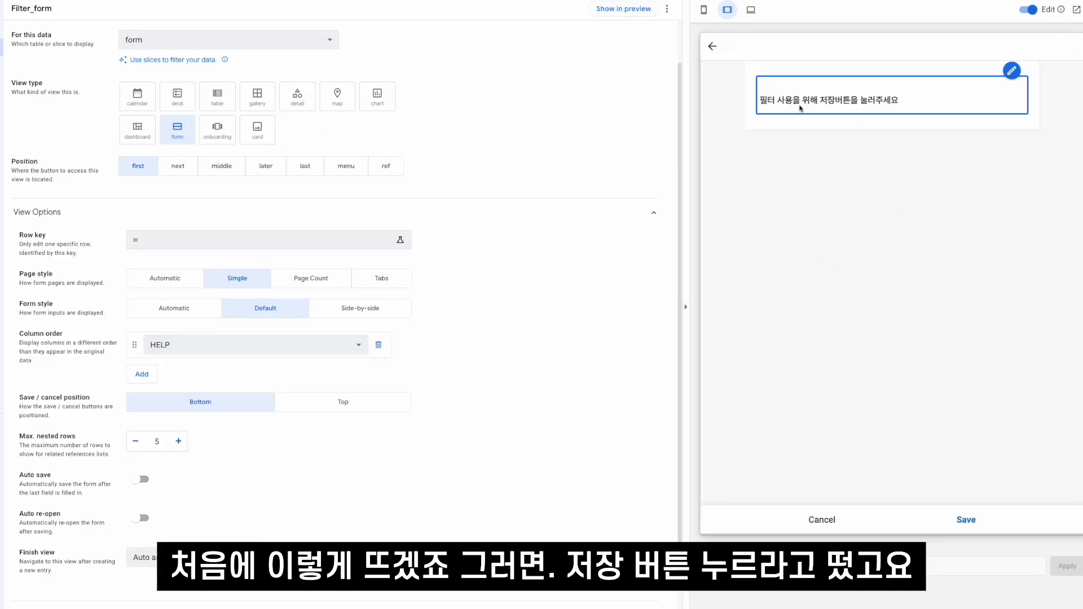
pyautogui.click(986, 516)
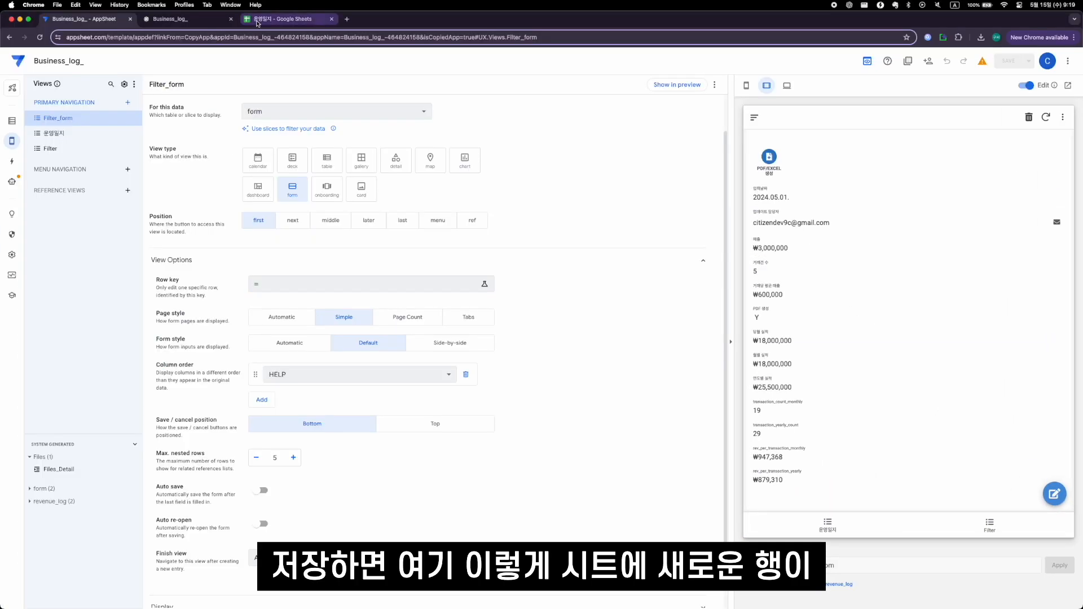
pyautogui.click(257, 21)
pyautogui.moveTo(55, 134); pyautogui.dragTo(165, 132)
pyautogui.click(167, 133)
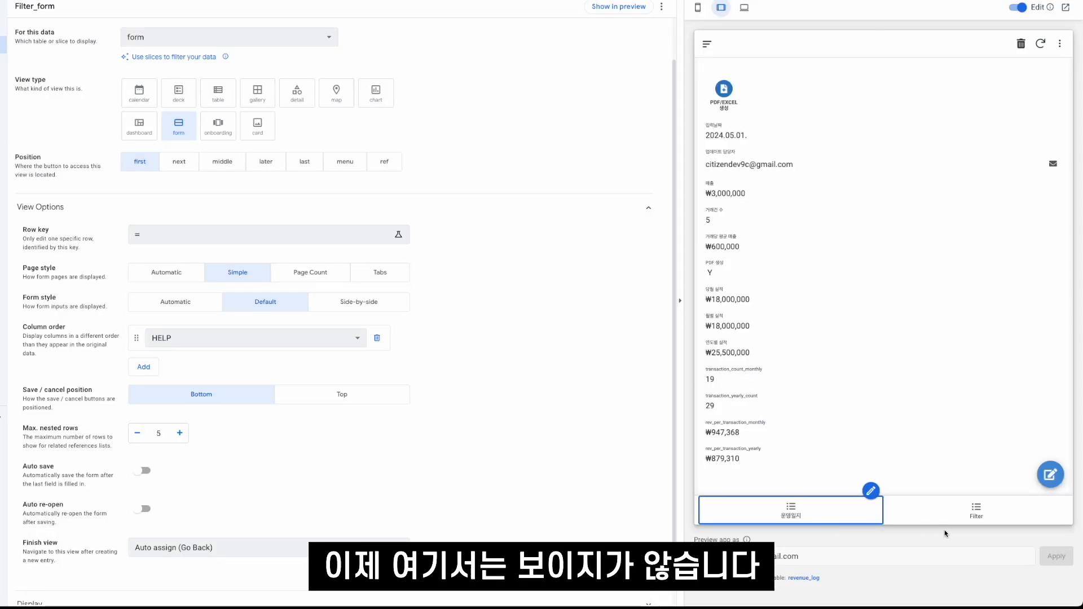
# - Open the Filter view in the app preview and examine its start_date calendar and quick edit column settings
pyautogui.click(976, 510)
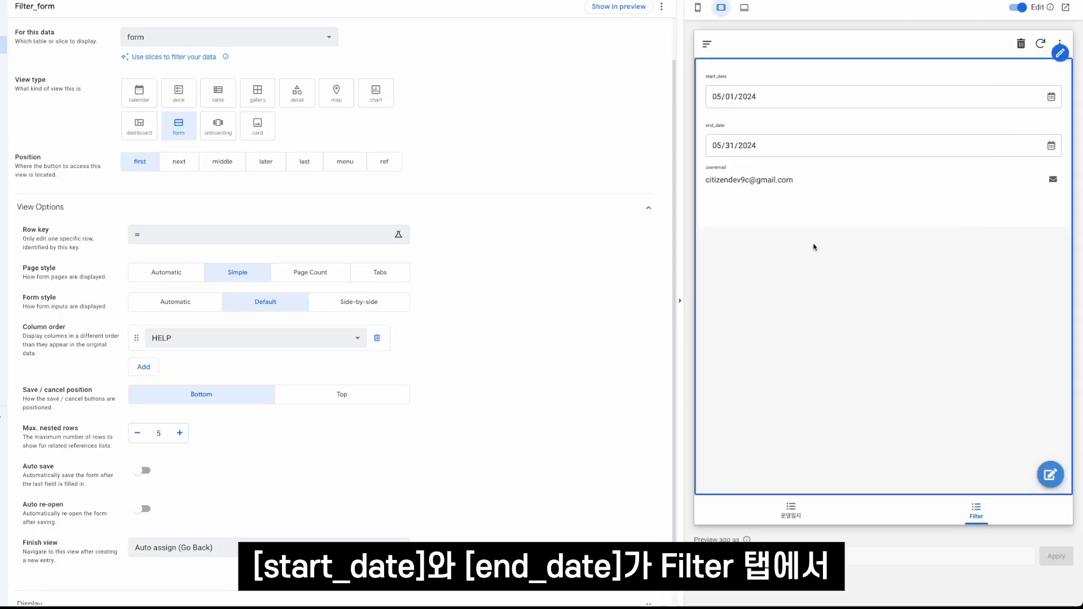
pyautogui.click(724, 93)
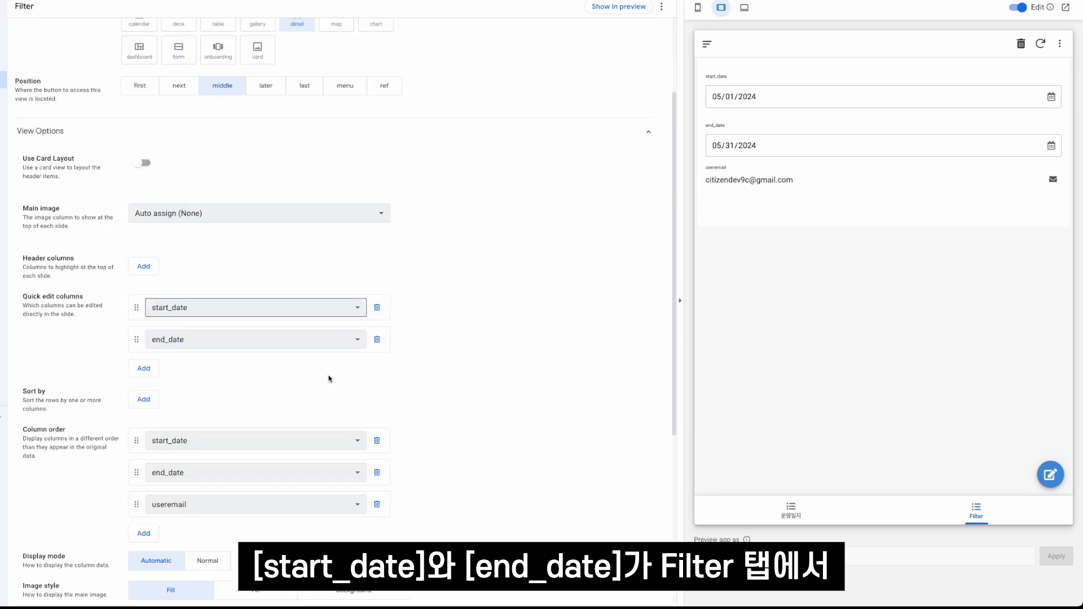
pyautogui.scroll(-2, 322, 368)
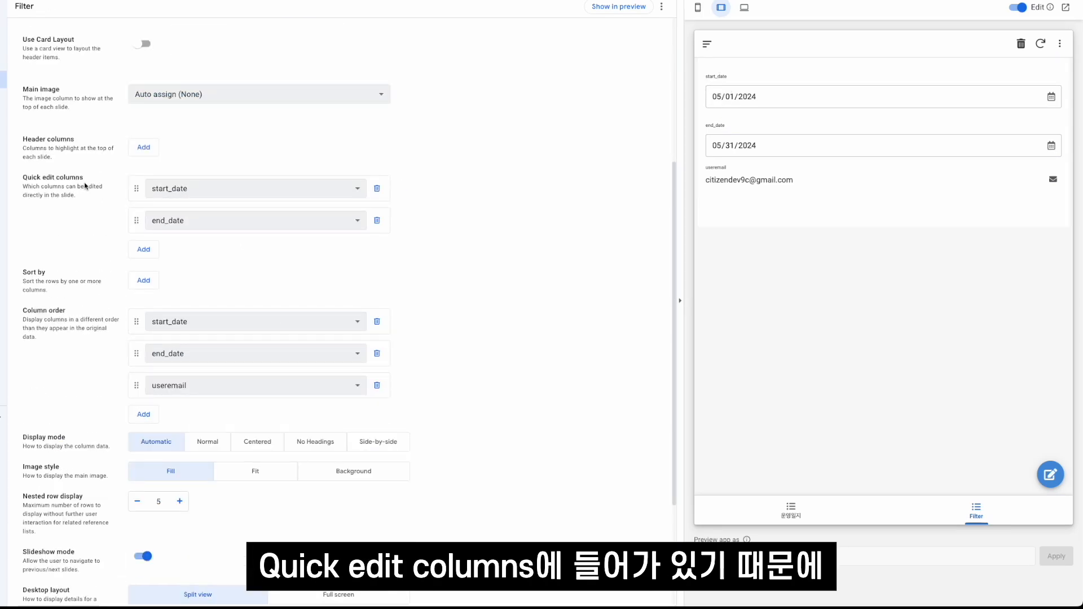
pyautogui.scroll(4, 407, 146)
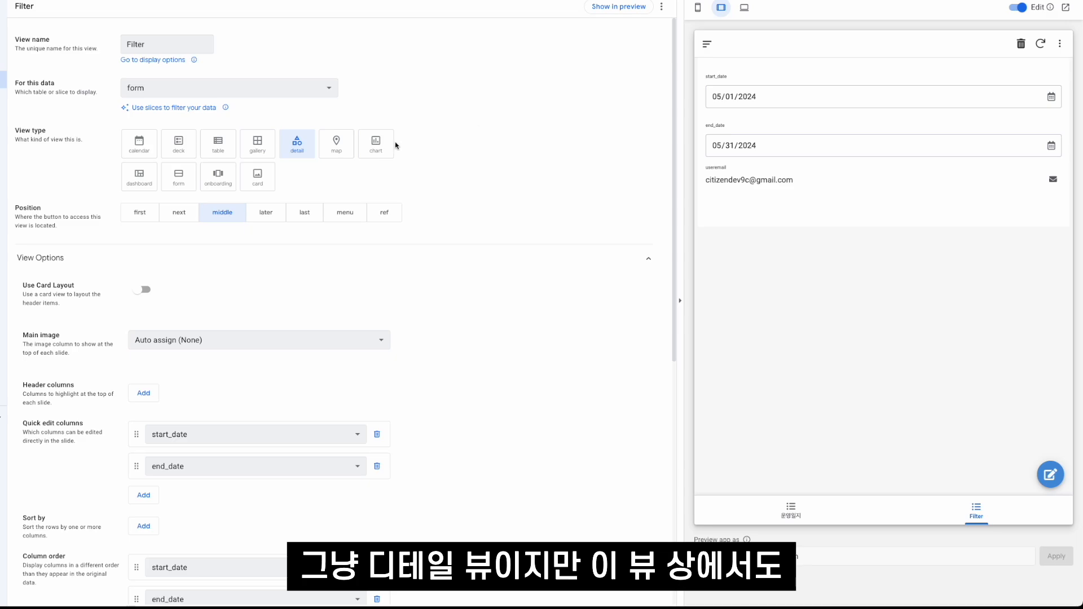
pyautogui.scroll(-5, 540, 261)
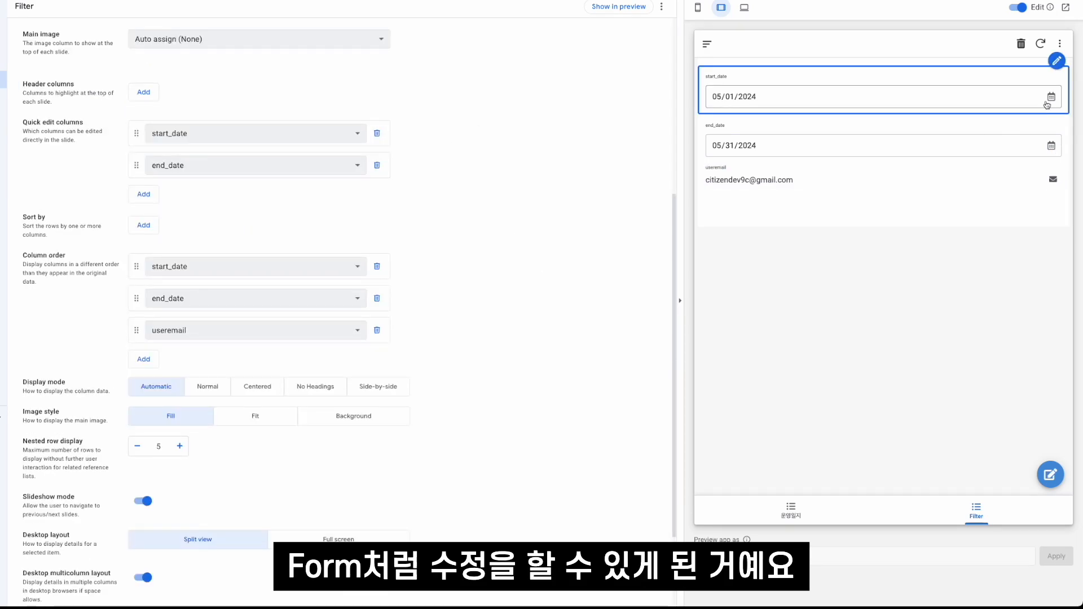
pyautogui.click(1051, 97)
pyautogui.click(926, 228)
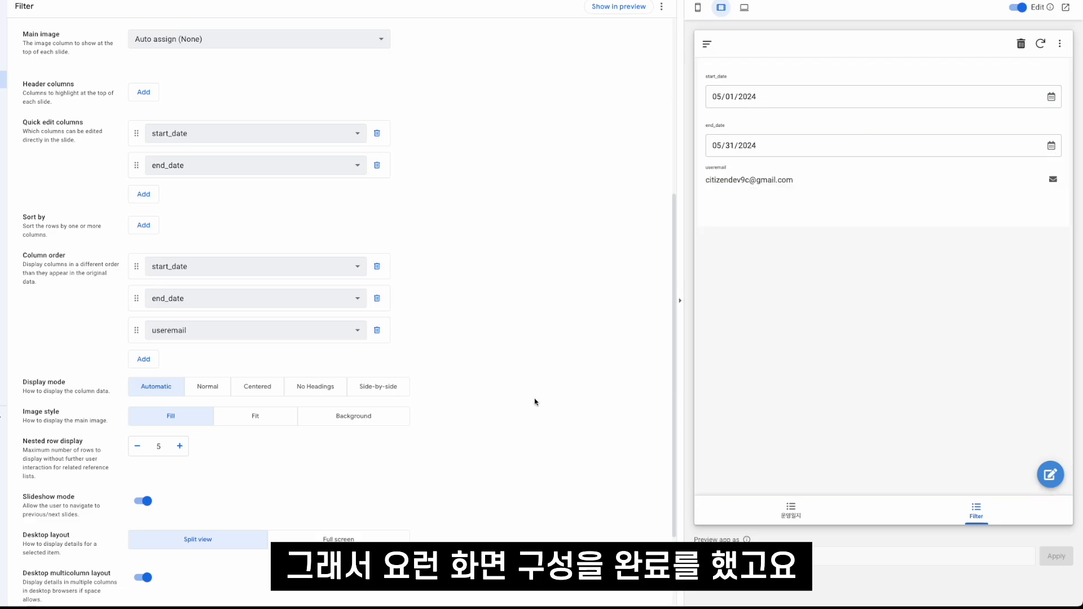
# - Examine the form sheet's rows in the 운영일지 spreadsheet alongside the form table's columns in AppSheet
pyautogui.scroll(-2, 522, 399)
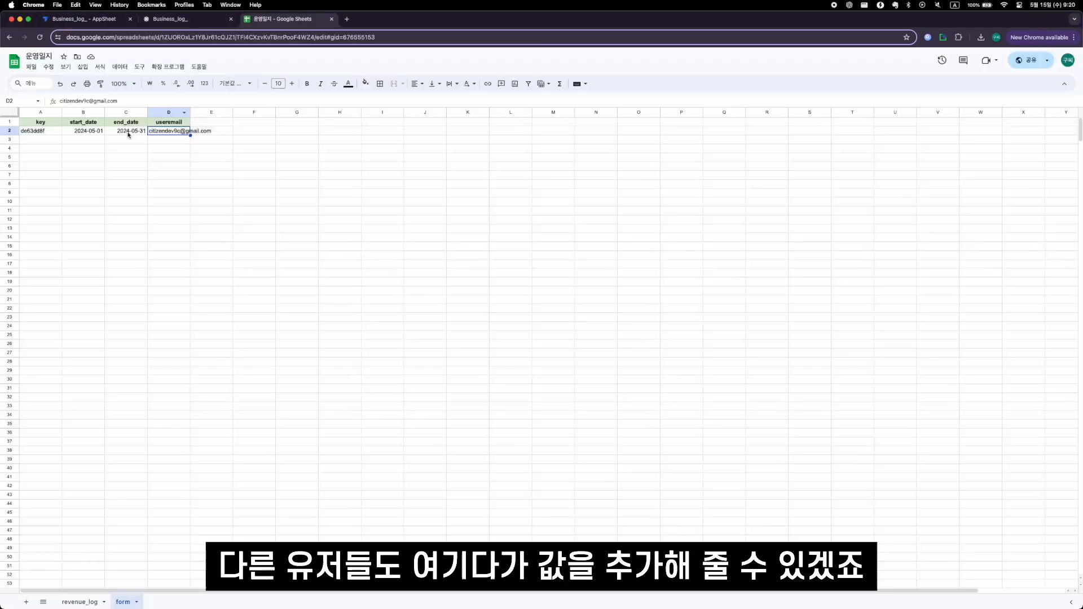
pyautogui.click(46, 141)
pyautogui.moveTo(45, 144); pyautogui.dragTo(170, 170)
pyautogui.click(170, 169)
pyautogui.click(99, 23)
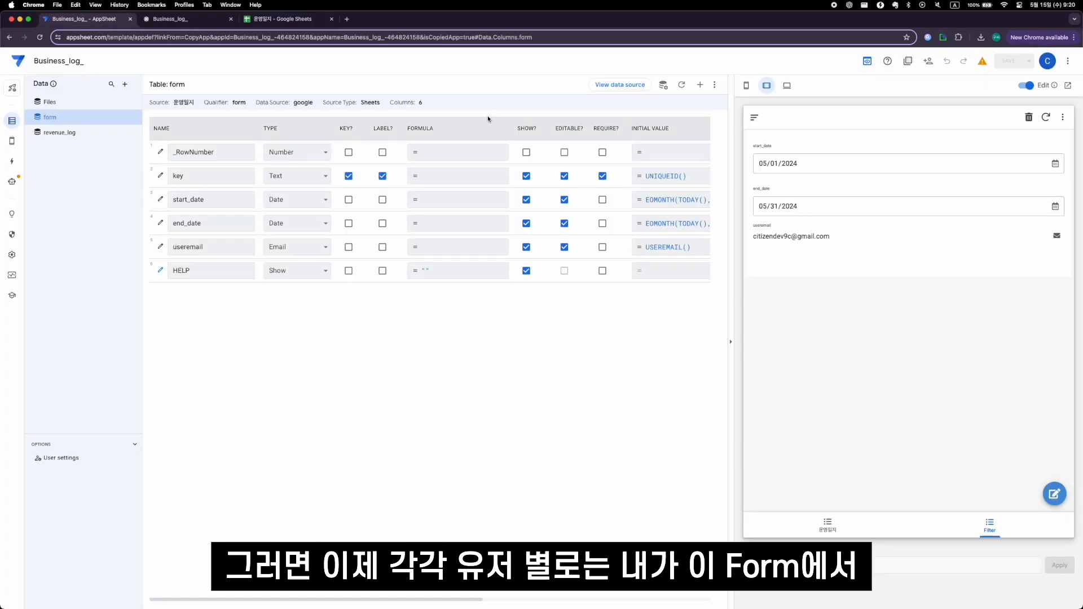
pyautogui.click(299, 20)
pyautogui.click(46, 142)
pyautogui.moveTo(48, 133); pyautogui.dragTo(121, 136)
pyautogui.click(170, 148)
pyautogui.click(102, 21)
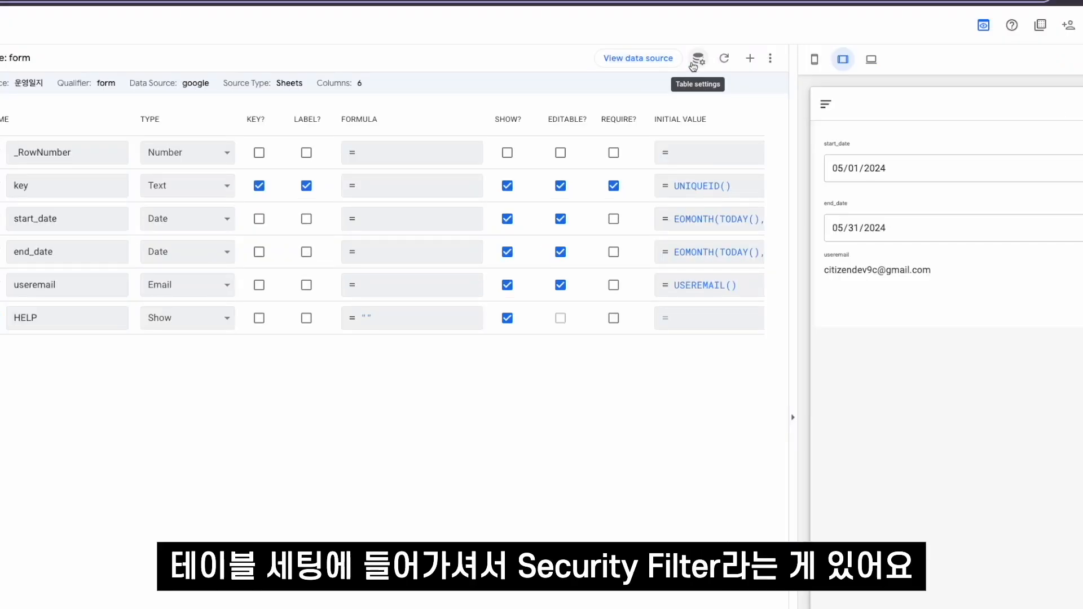
# - Set the form table's security filter to [useremail]=USEREMAIL() and save the app
pyautogui.click(664, 88)
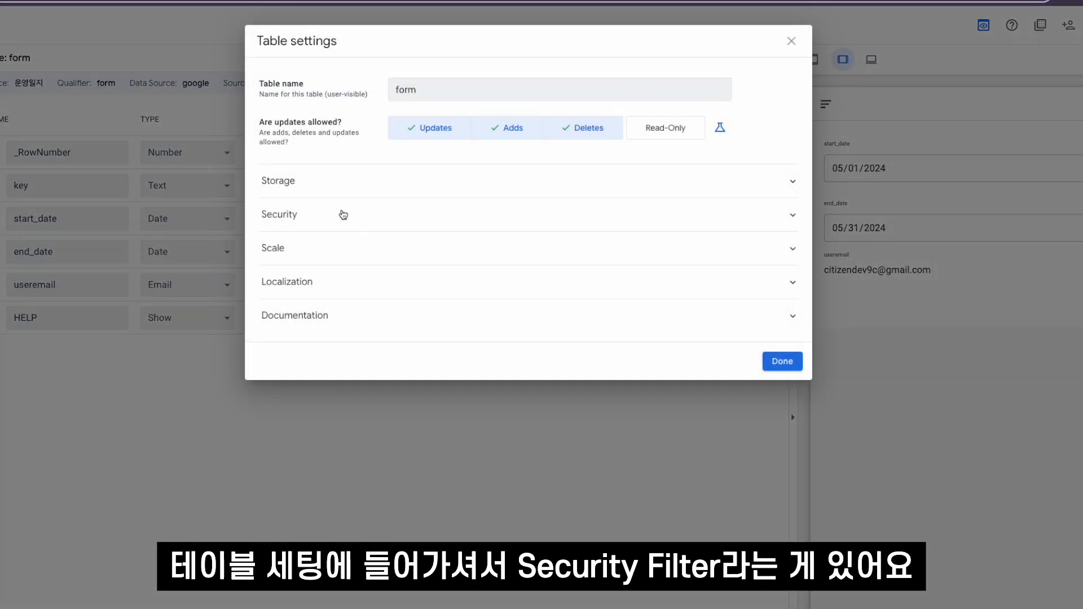
pyautogui.click(343, 214)
pyautogui.click(435, 304)
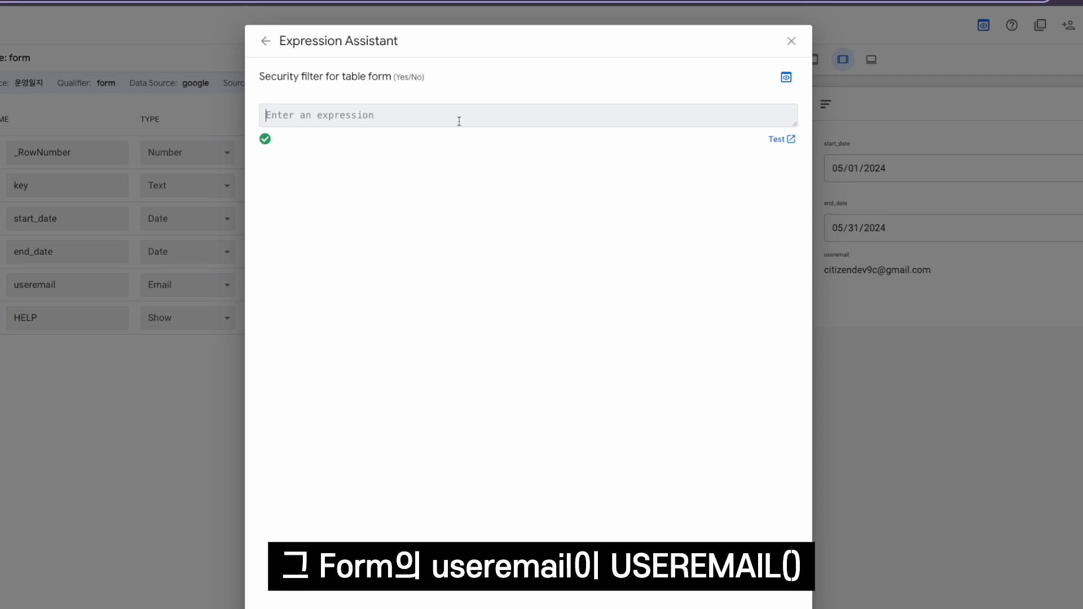
pyautogui.write('[u')
pyautogui.press('Return')
pyautogui.write('=')
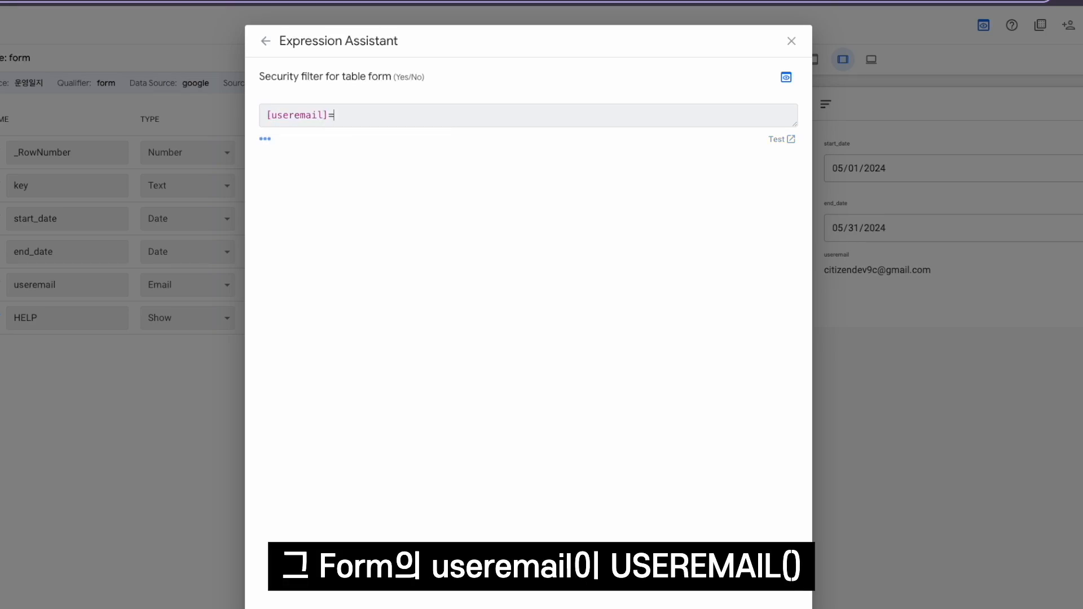
pyautogui.write('USEREMAIL()')
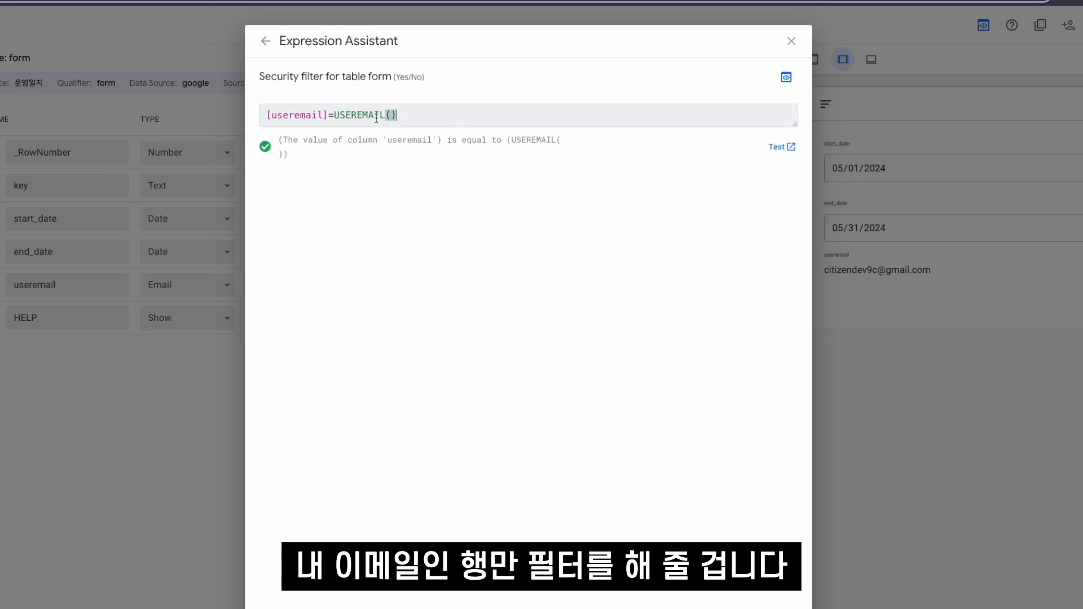
pyautogui.click(779, 608)
pyautogui.click(782, 361)
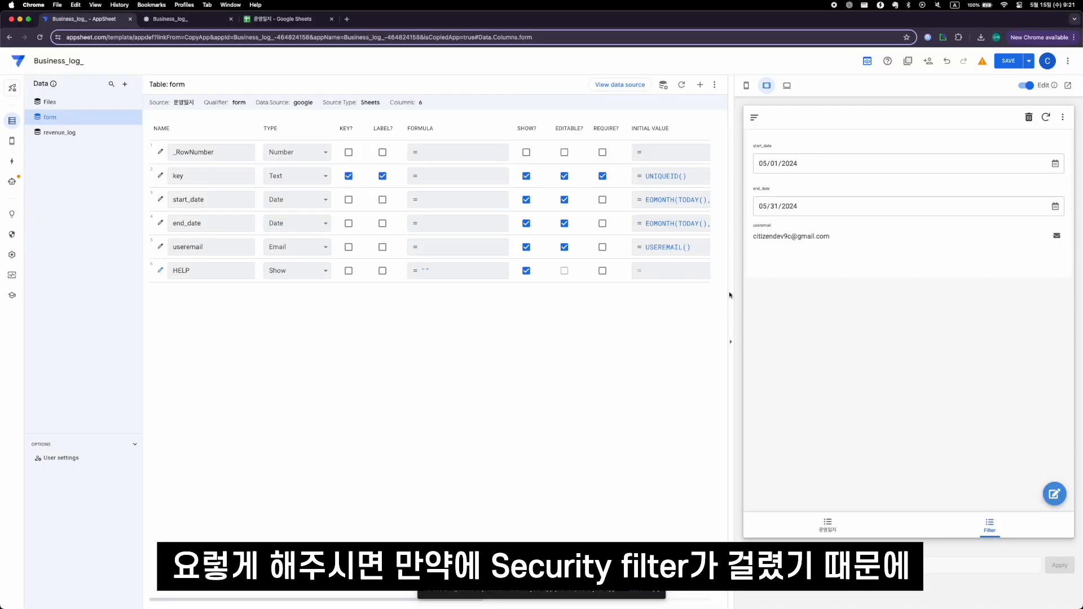
pyautogui.click(1008, 61)
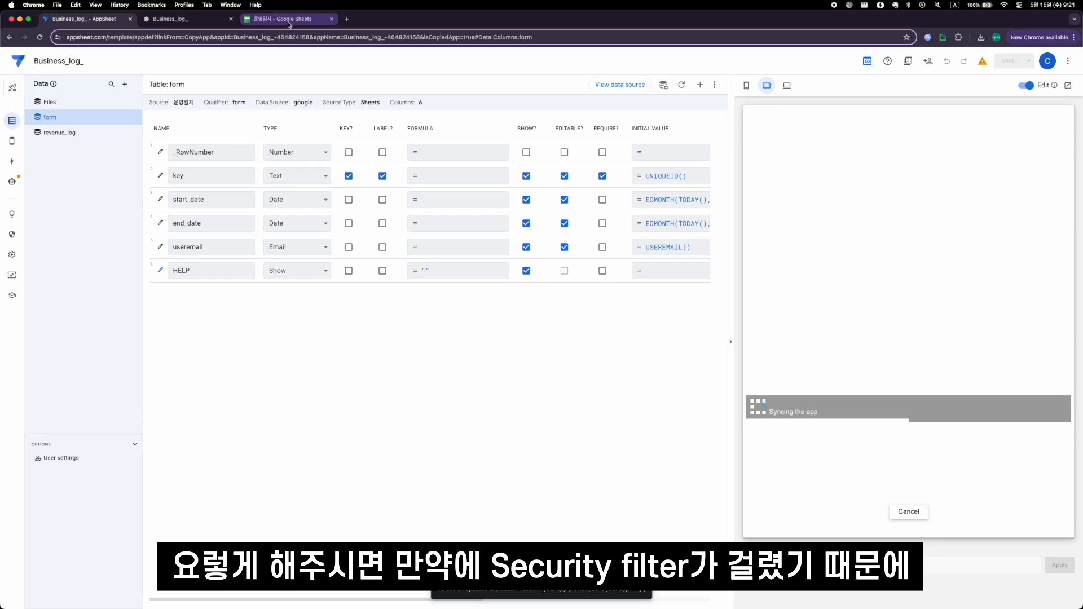
# - Review the form table's security filter and compare it with the useremail entry in row 2 of the form sheet
pyautogui.click(663, 84)
pyautogui.click(443, 198)
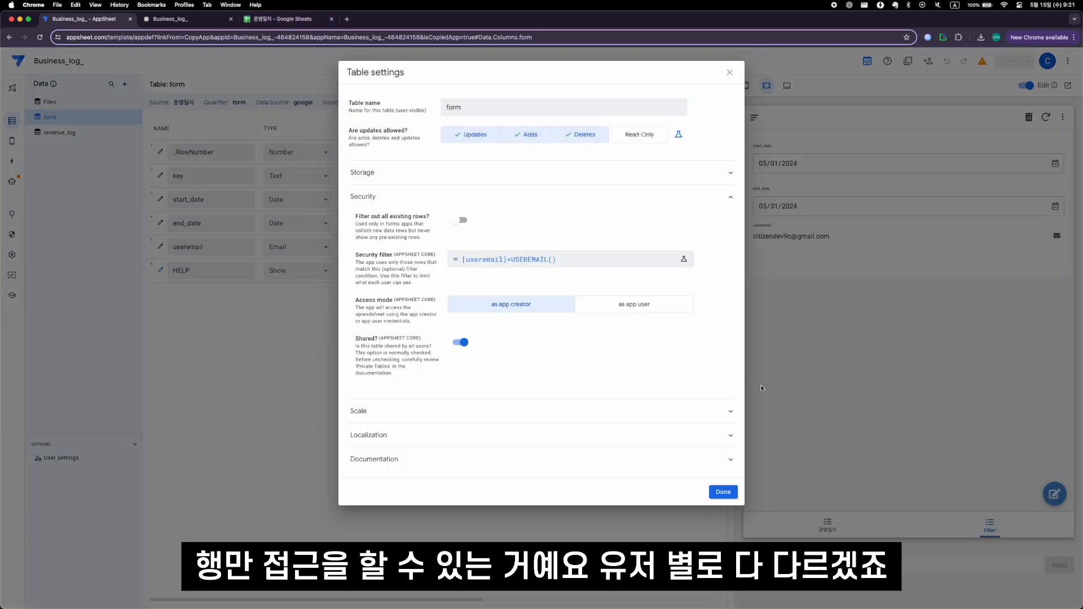
pyautogui.click(724, 493)
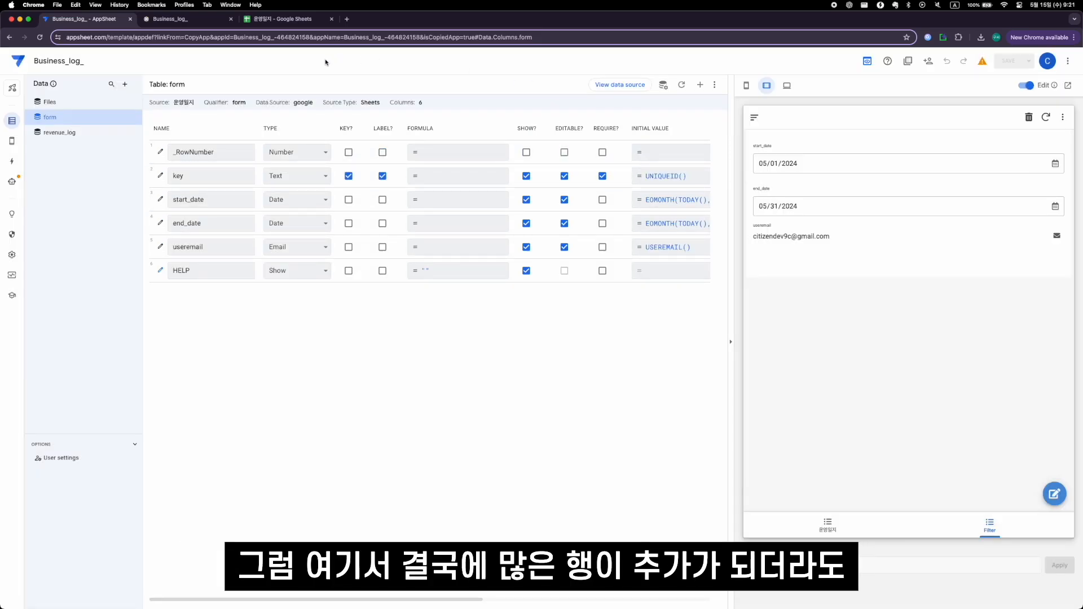
pyautogui.click(282, 19)
pyautogui.moveTo(115, 187); pyautogui.dragTo(334, 513)
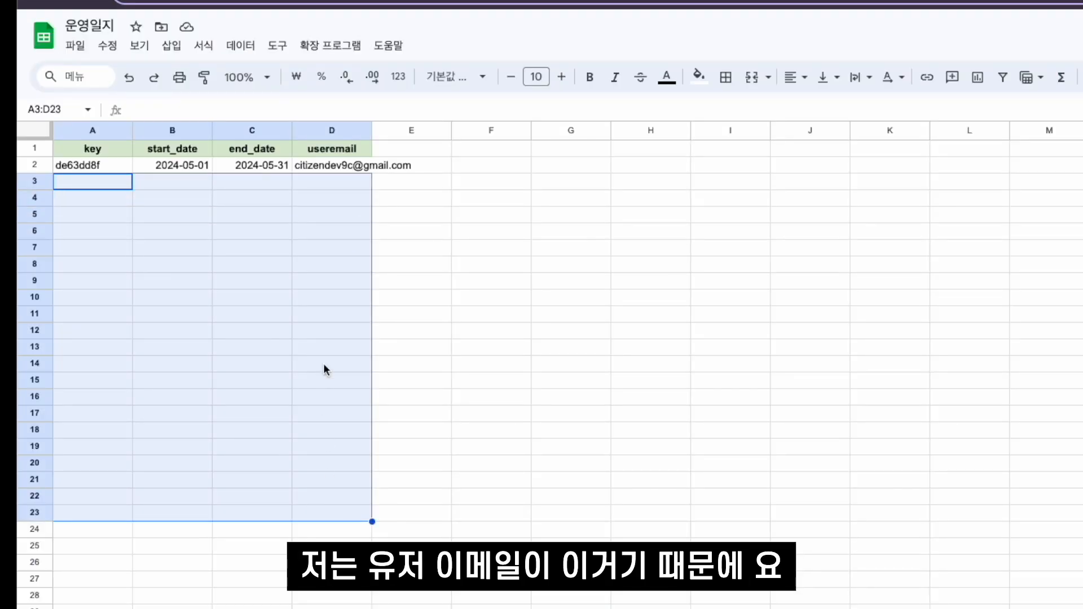
pyautogui.click(320, 165)
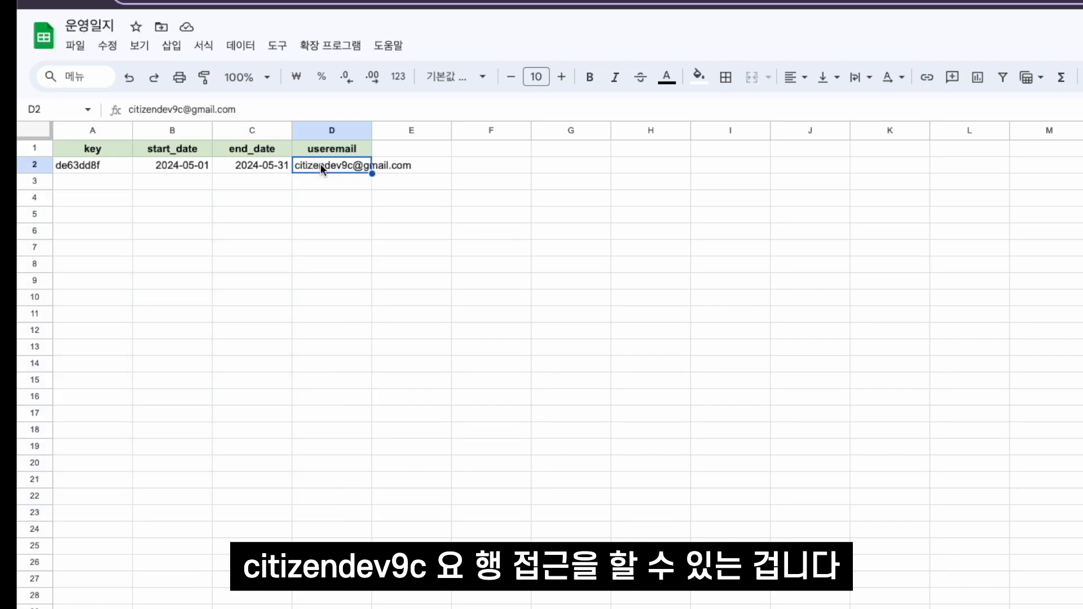
pyautogui.moveTo(320, 164); pyautogui.dragTo(85, 165)
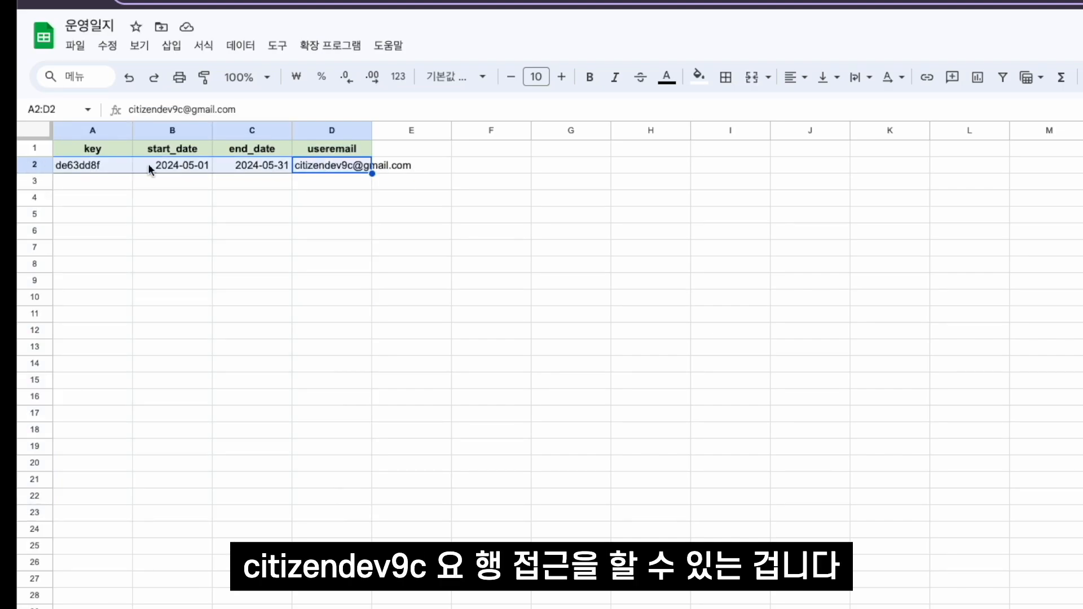
# - Set start_date to 05/05/2024 in the Filter view of the AppSheet preview
pyautogui.click(105, 22)
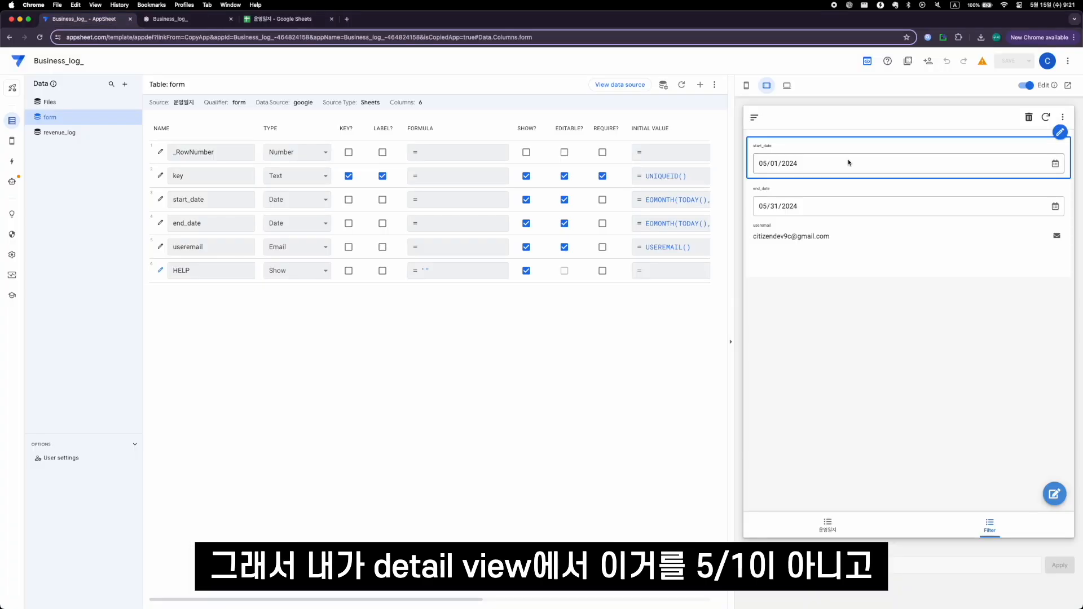
pyautogui.click(852, 163)
pyautogui.click(776, 164)
pyautogui.write('5')
# - Switch to the 운영일지 spreadsheet and check the edited start_date in row 2 against the empty rows below
pyautogui.click(274, 21)
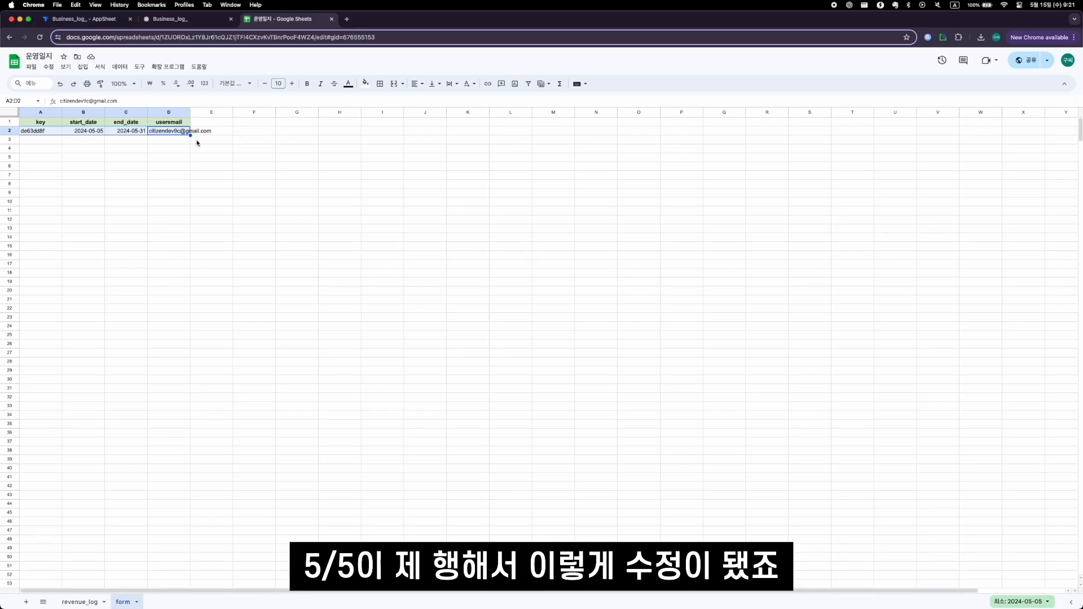
pyautogui.click(84, 131)
pyautogui.moveTo(176, 133); pyautogui.dragTo(49, 137)
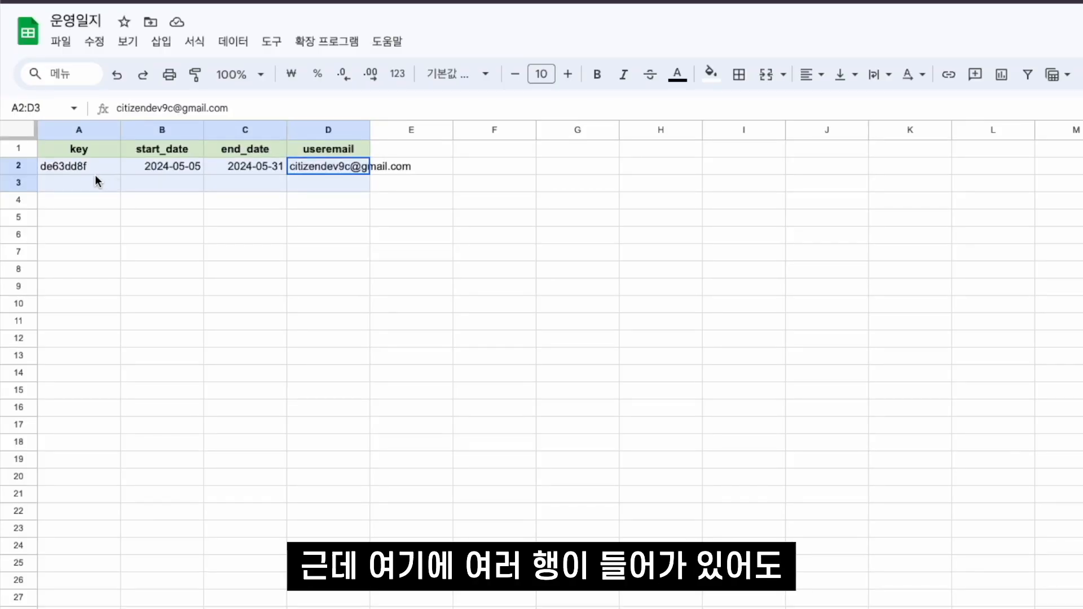
pyautogui.moveTo(87, 182); pyautogui.dragTo(361, 533)
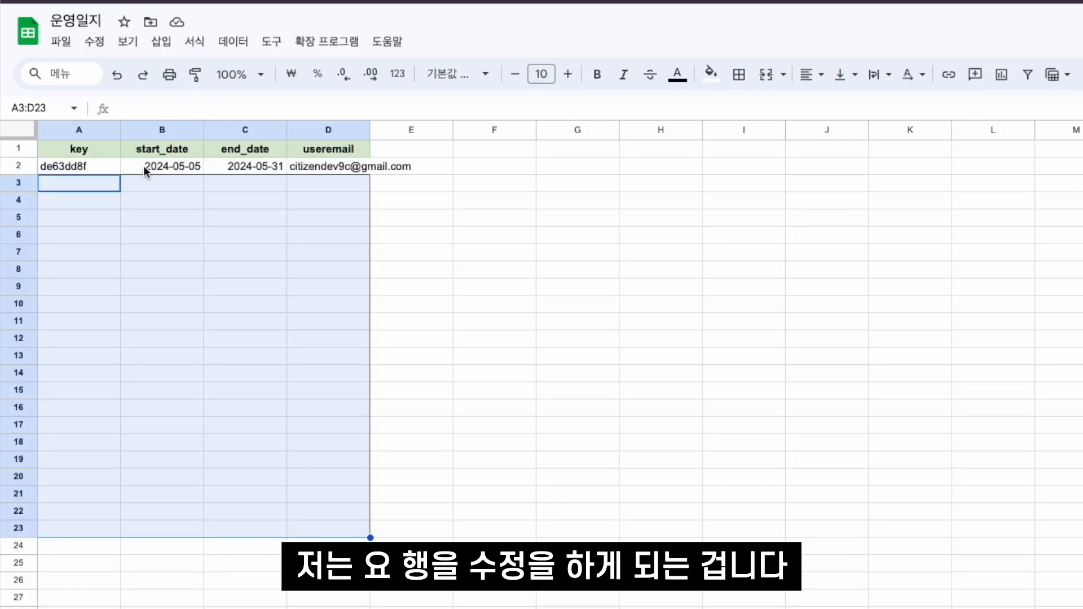
pyautogui.moveTo(85, 168); pyautogui.dragTo(350, 167)
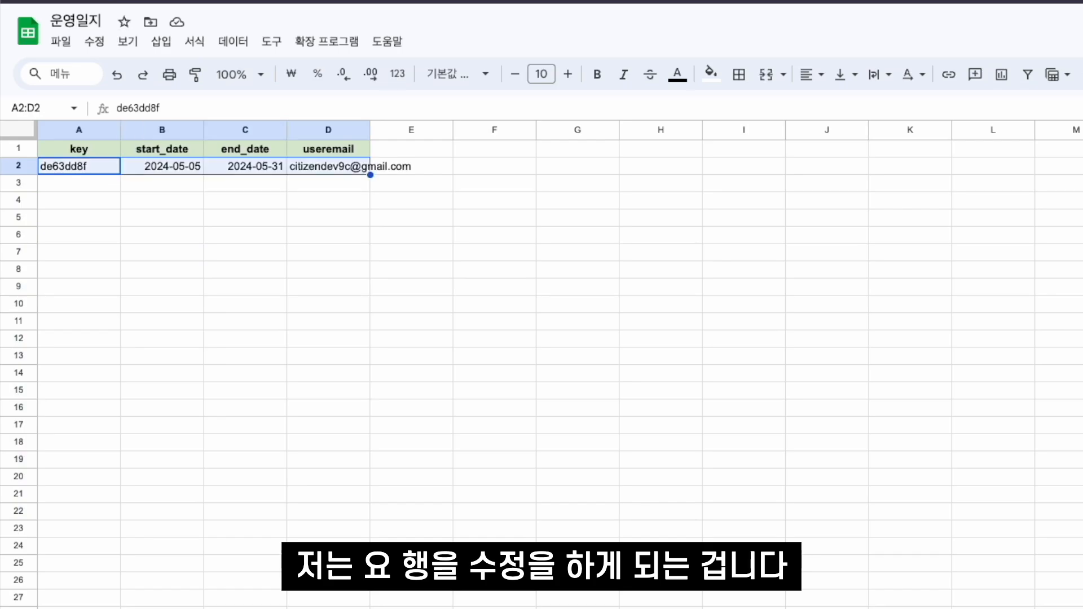
pyautogui.click(97, 189)
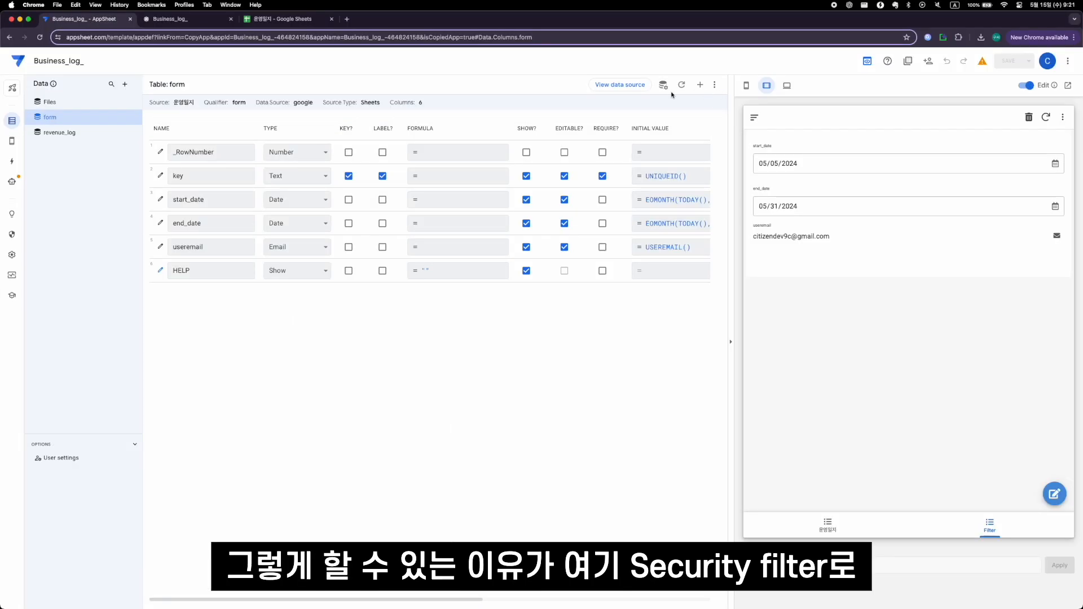
# - Reopen the form table's security settings in AppSheet to review the row access restriction
pyautogui.click(664, 86)
pyautogui.click(504, 197)
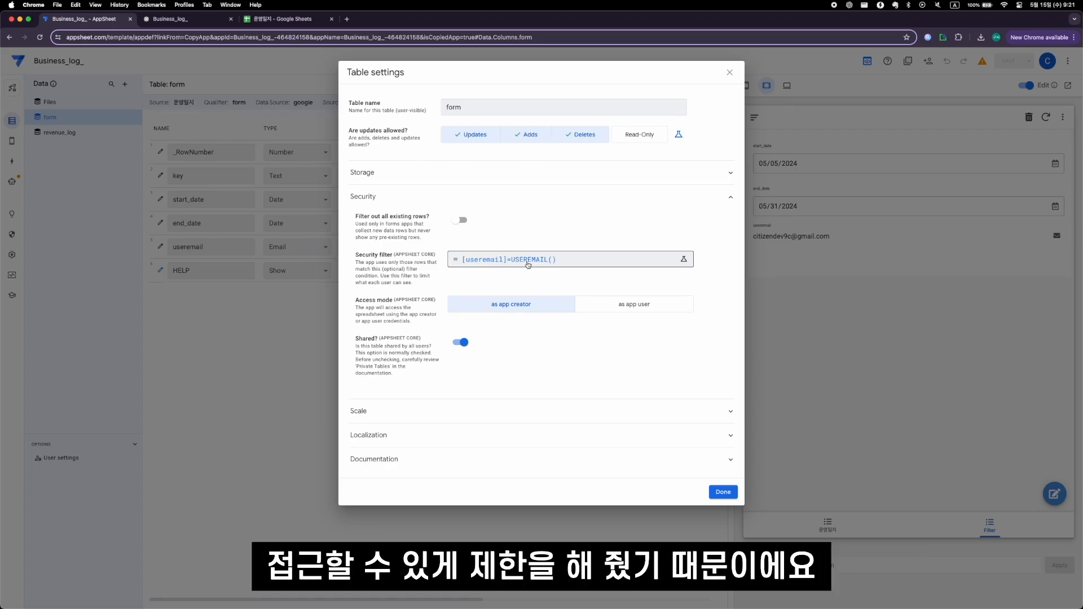
pyautogui.click(723, 492)
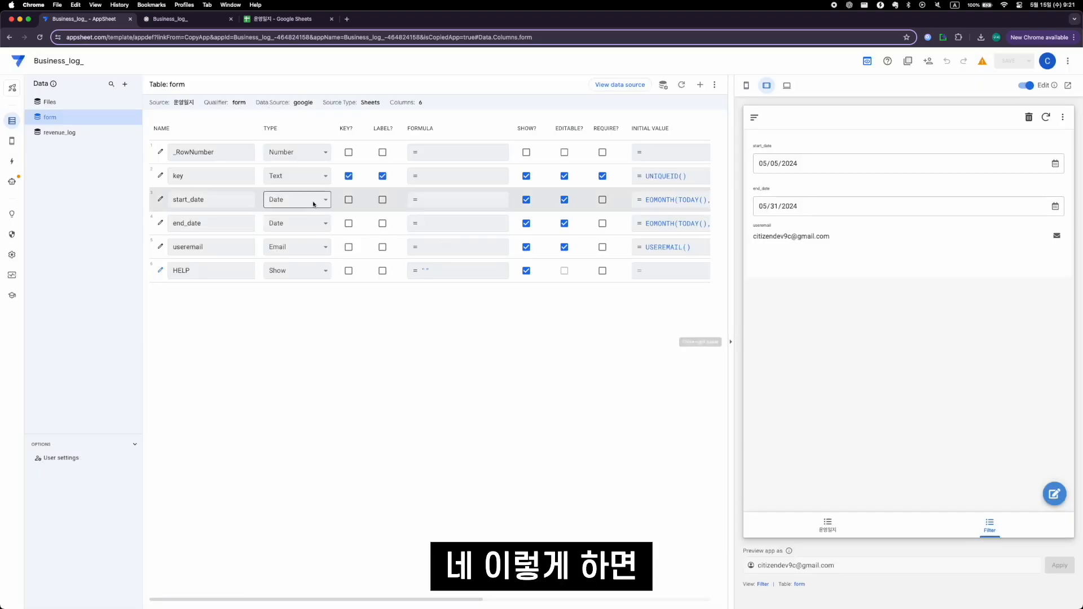
# - Compare the 운영일지 list's dates with the start and end dates of the Filter view in the app preview
pyautogui.click(827, 524)
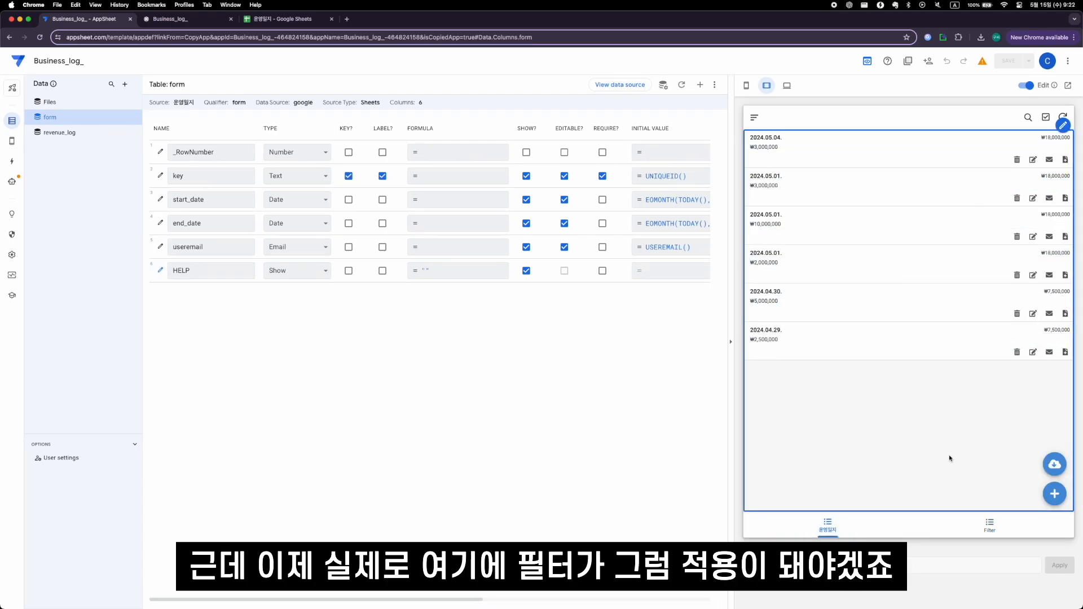
pyautogui.click(967, 525)
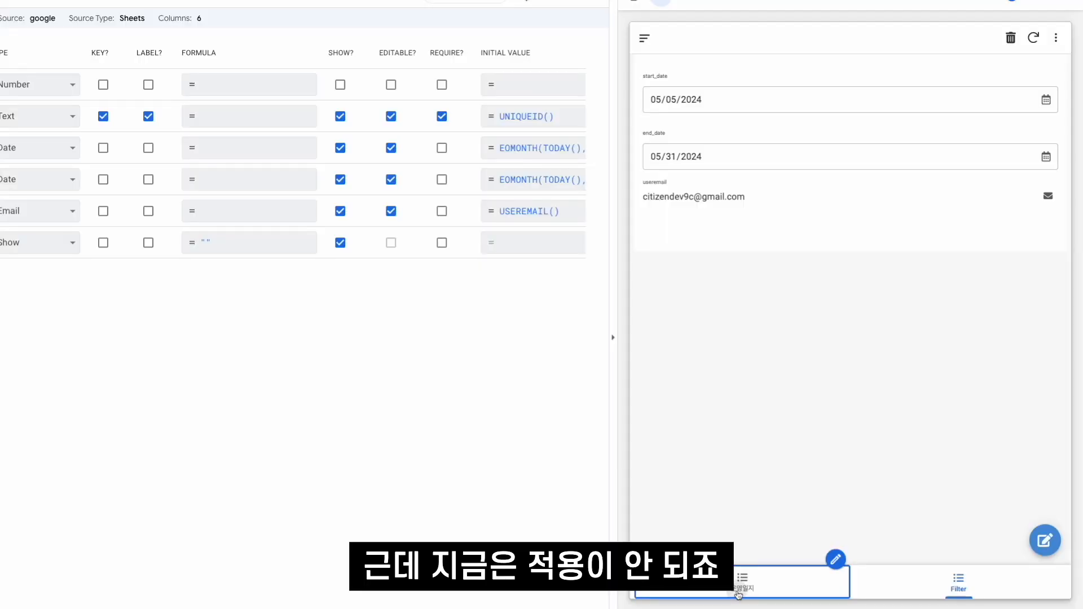
pyautogui.click(738, 594)
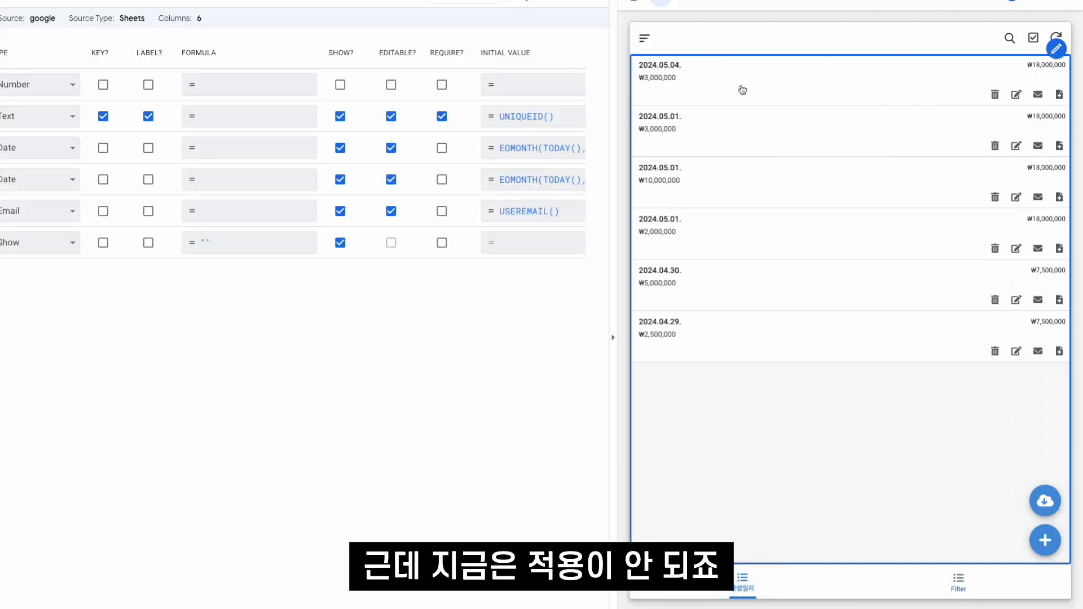
pyautogui.click(943, 573)
pyautogui.click(740, 583)
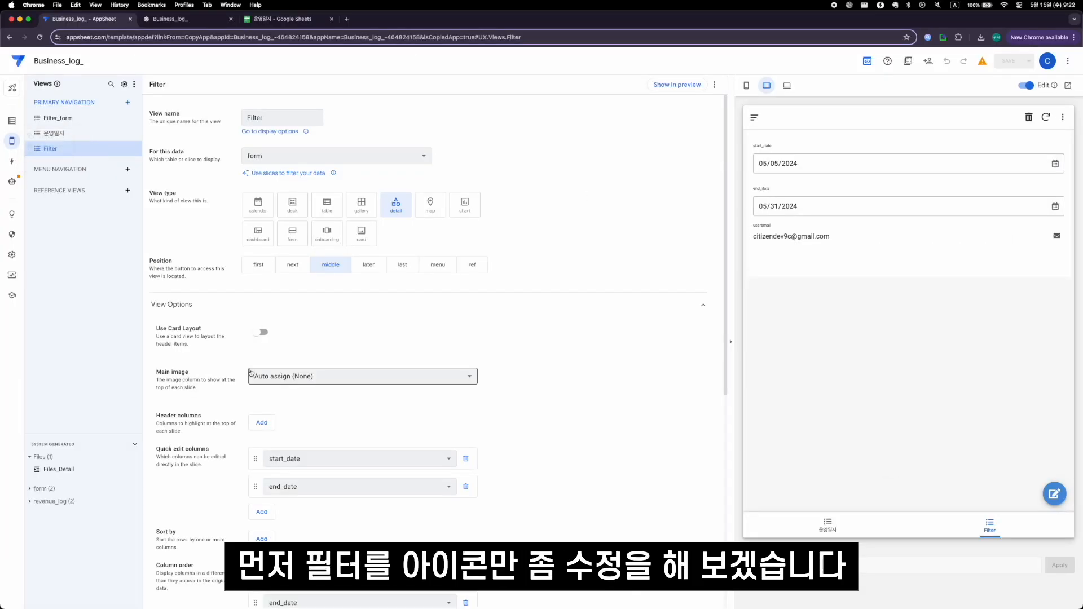
# - Change the Filter view's icon to the solid filter funnel and save the app
pyautogui.scroll(-5, 293, 514)
pyautogui.click(294, 540)
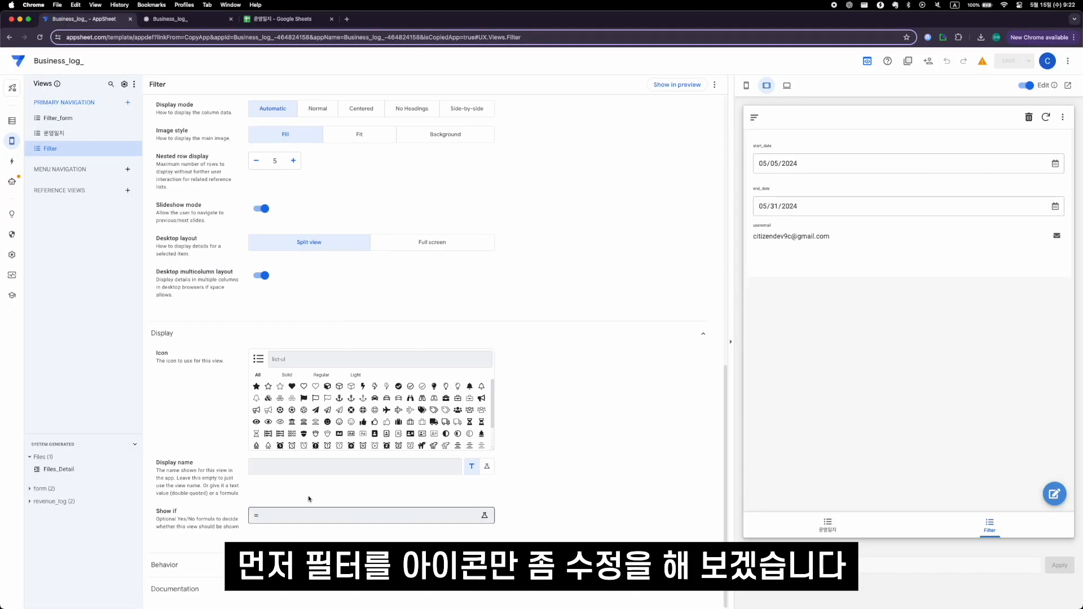
pyautogui.write('filter')
pyautogui.click(256, 387)
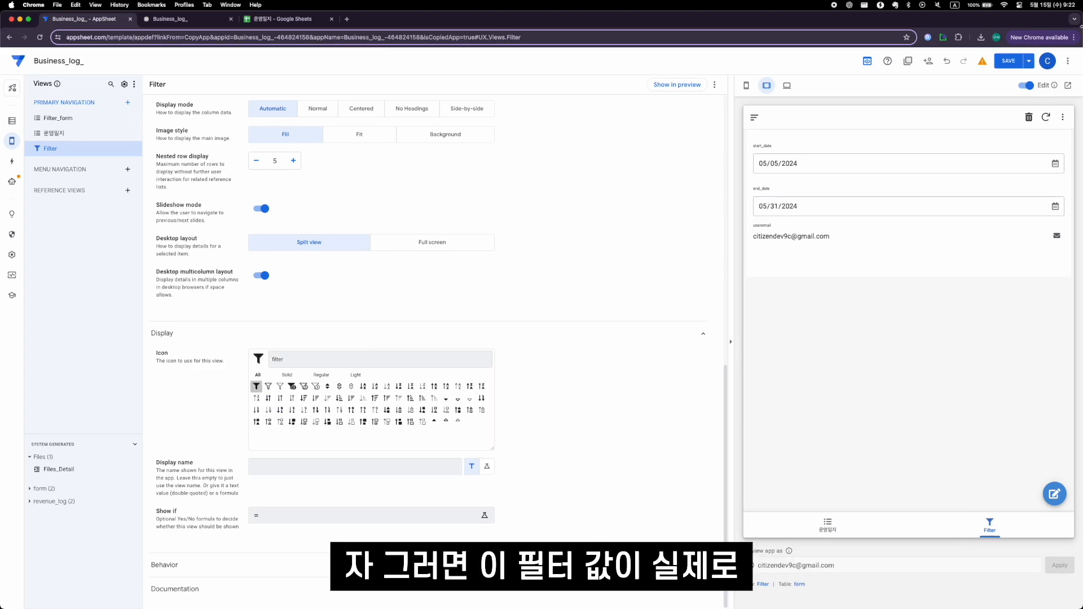
pyautogui.click(1009, 61)
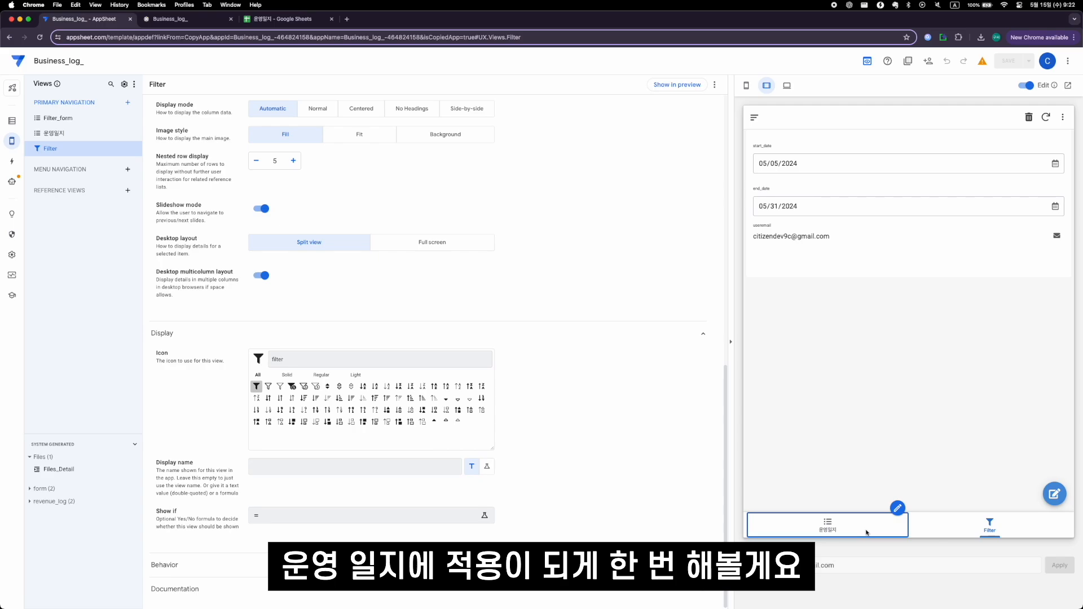
# - Create a new slice for the revenue_log table
pyautogui.click(829, 531)
pyautogui.click(11, 121)
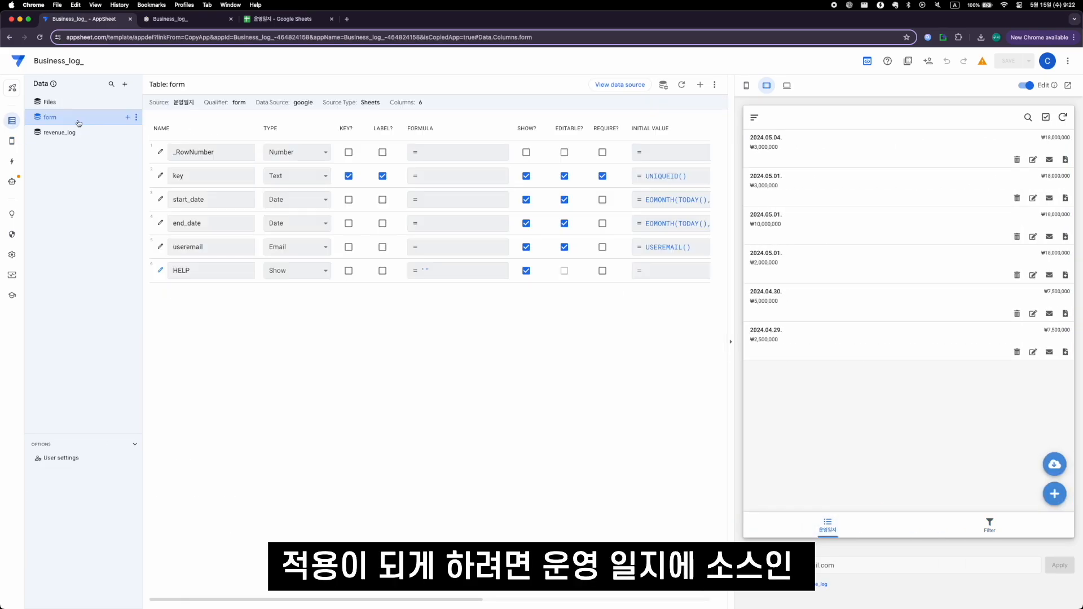
pyautogui.click(82, 134)
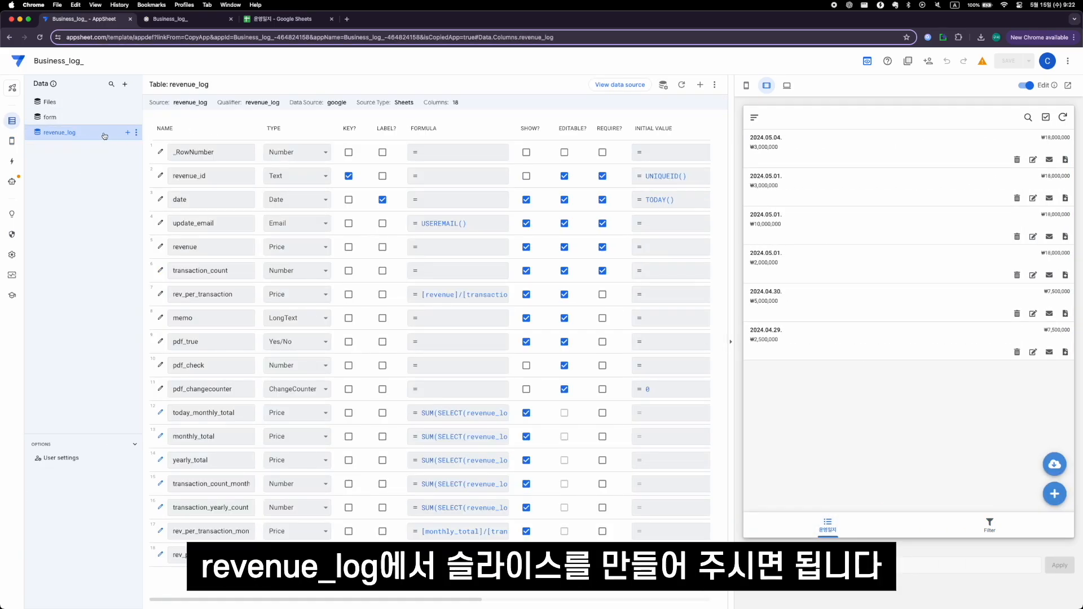
pyautogui.click(126, 134)
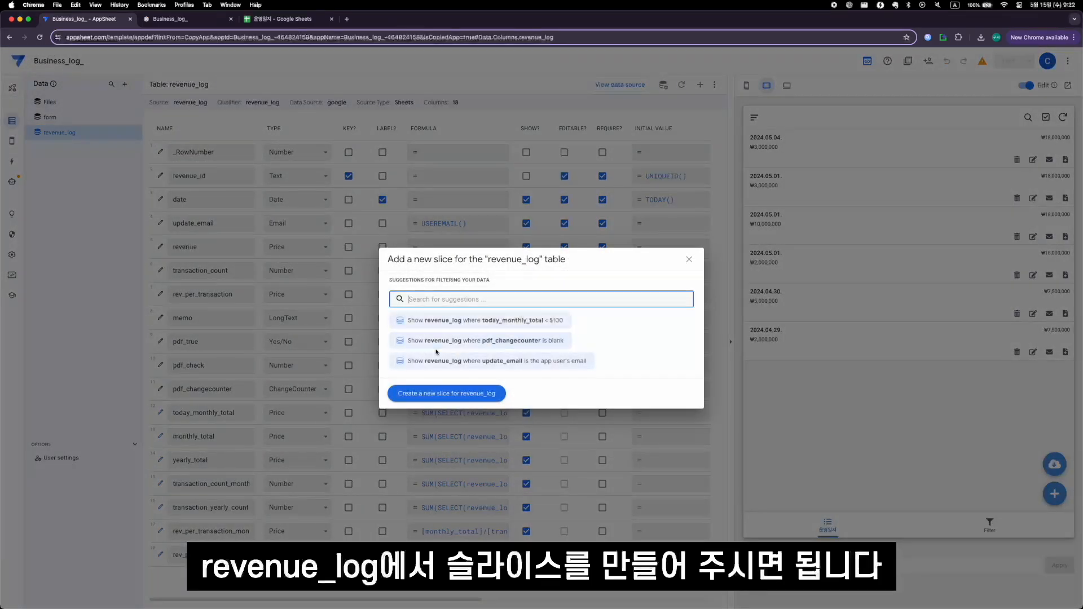
pyautogui.click(441, 393)
# - Rename the new revenue_log slice as slice_rev_log after comparing the Filter and 운영일지 views in the preview
pyautogui.click(99, 136)
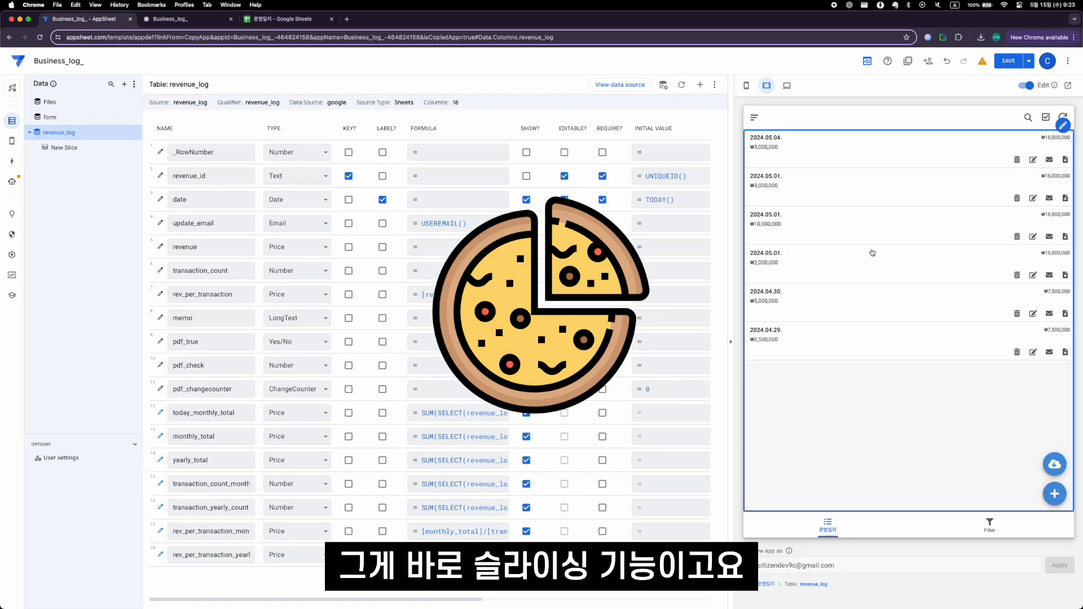
pyautogui.click(113, 148)
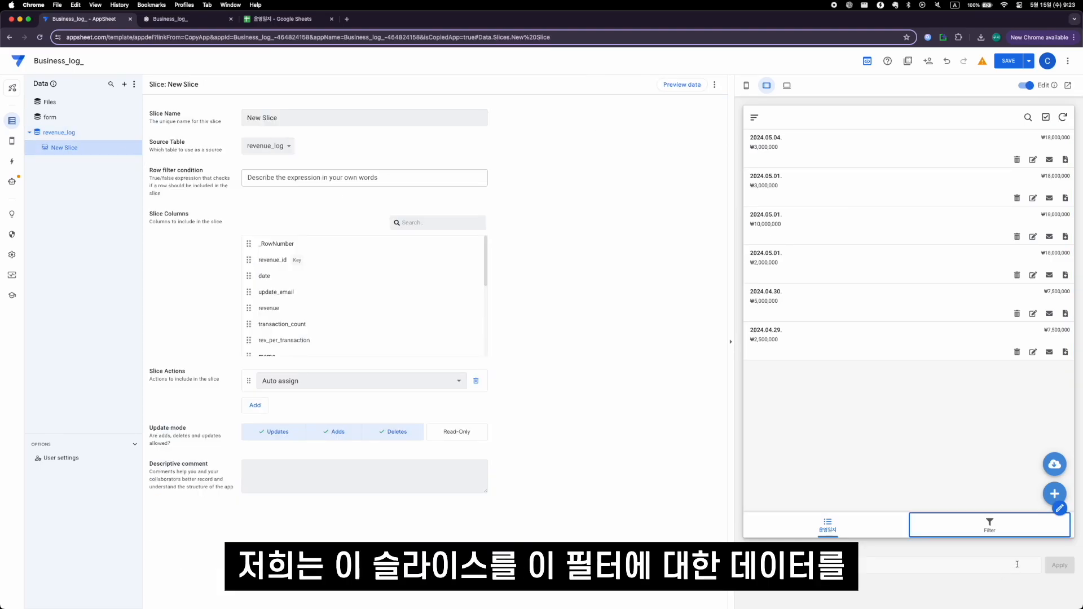
pyautogui.click(990, 524)
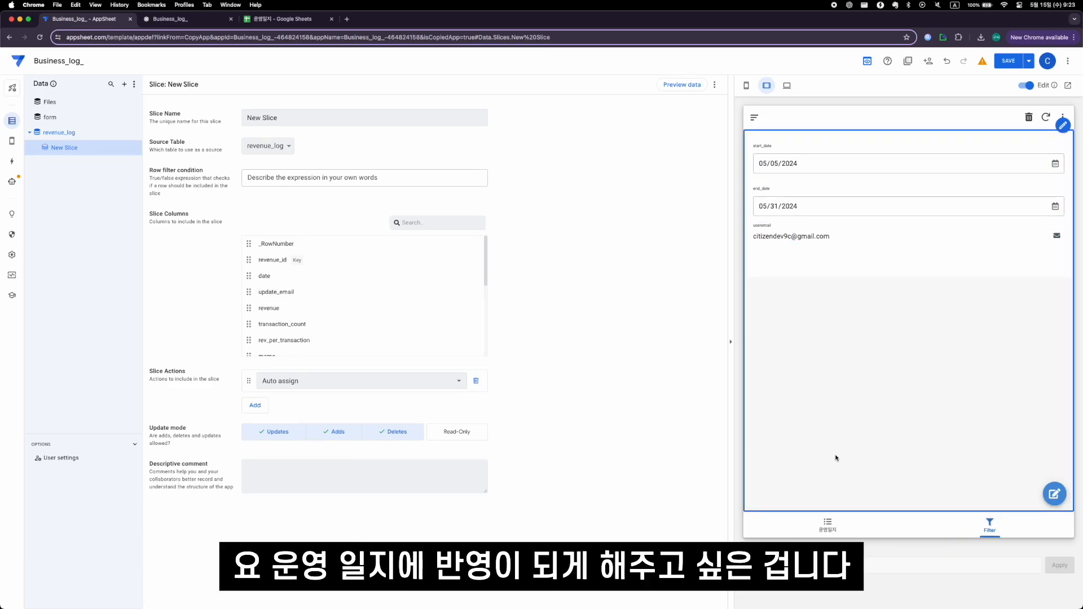
pyautogui.click(828, 524)
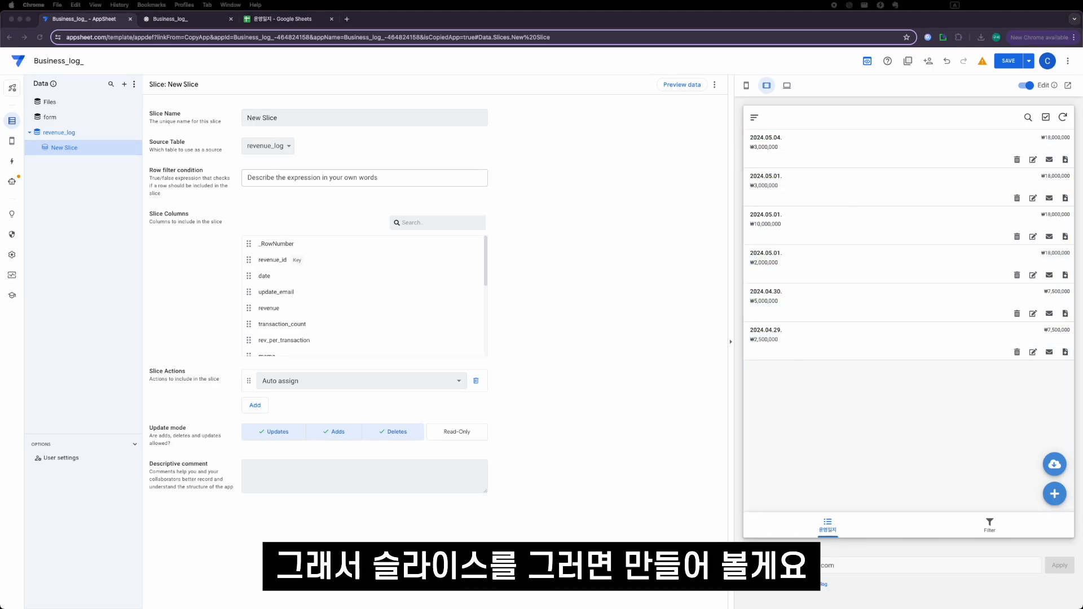
pyautogui.tripleClick(365, 118)
pyautogui.write('s')
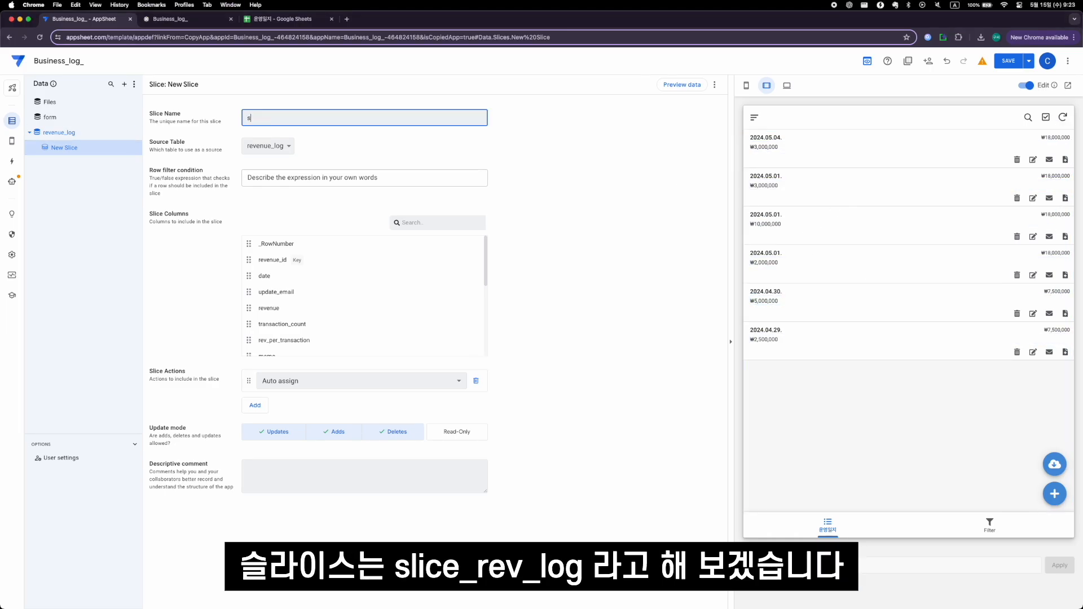
pyautogui.write('lice_rev_log')
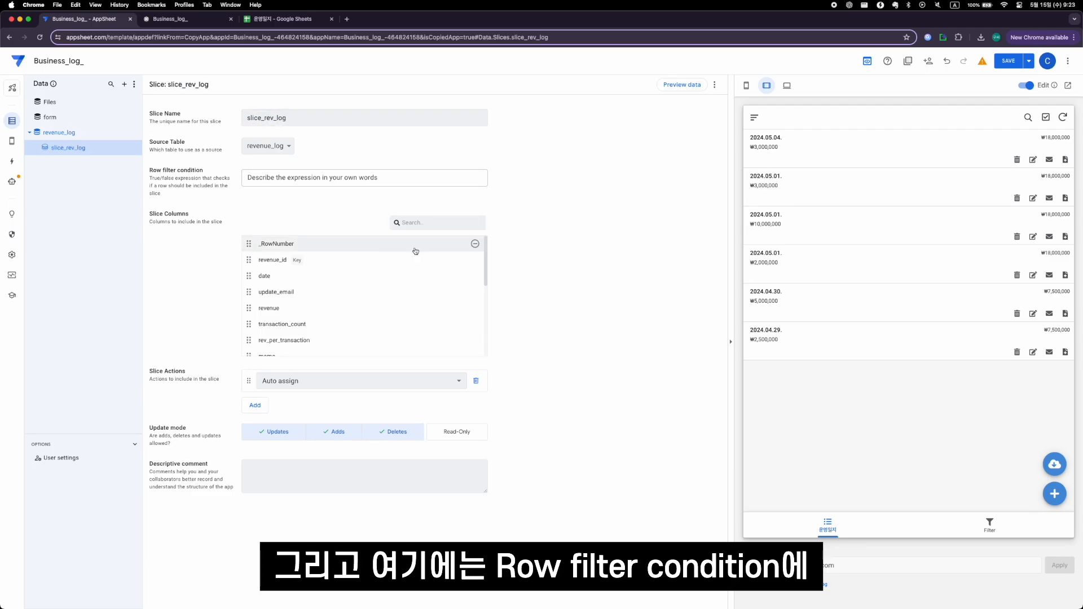
# - Start slice_rev_log's row filter condition as AND( with USEREMAIL() = LOOKUP(USEREMAIL(), "form", "useremail","useremail") as its first condition
pyautogui.click(328, 178)
pyautogui.click(314, 302)
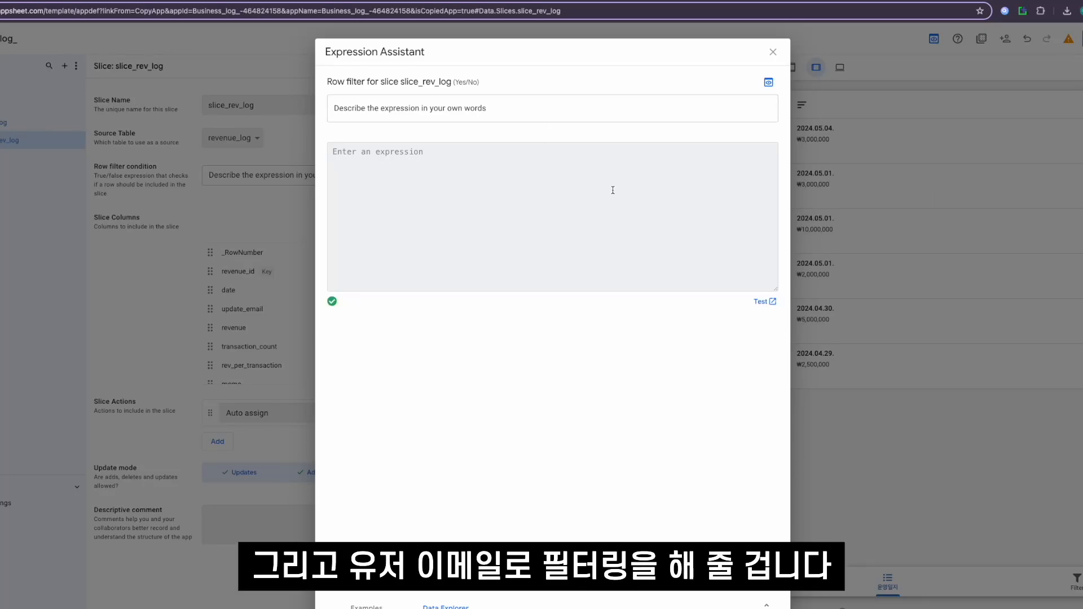
pyautogui.write('AND(')
pyautogui.press('Return')
pyautogui.press('Return')
pyautogui.press('Return')
pyautogui.write('USEREMAIL() = LOOKUP(USEREMAIL(), "form", "useremail","useremail")')
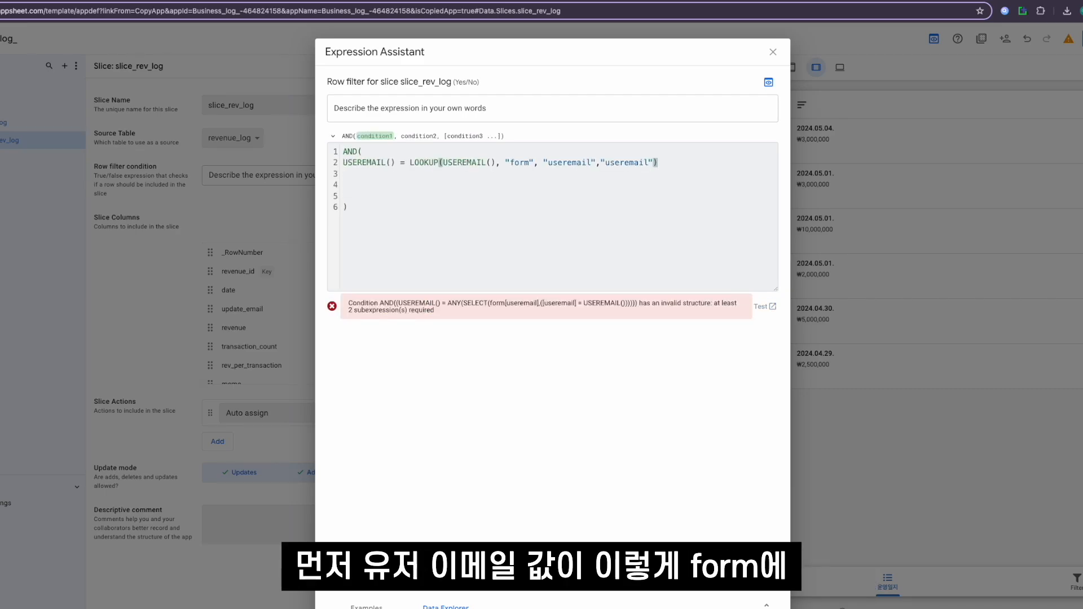
pyautogui.write(',')
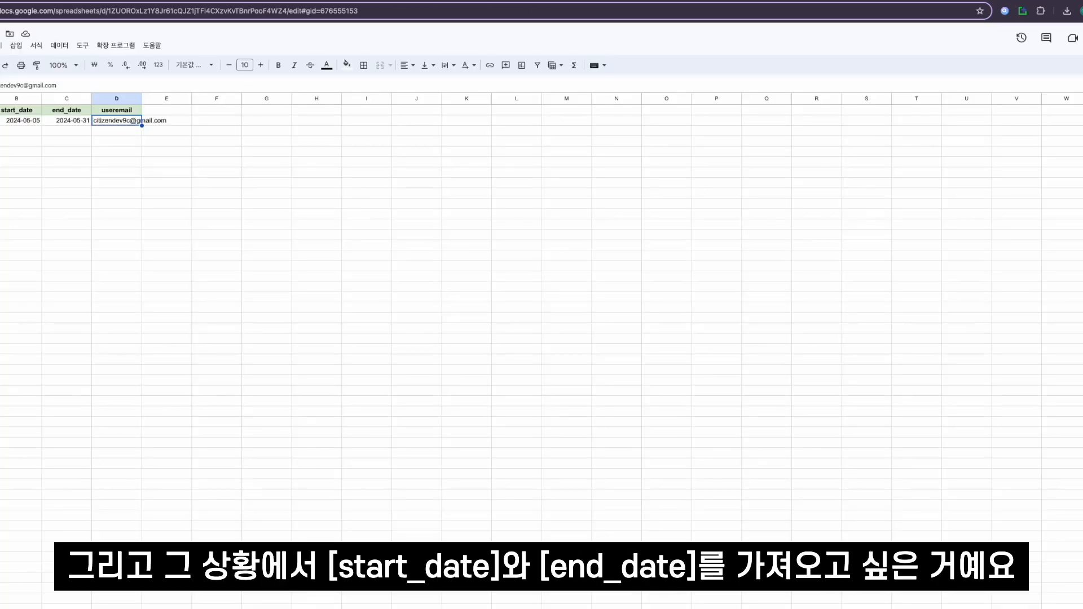
# - Add conditions requiring [date] >= the start_date and [date] <= the end_date, each fetched with LOOKUP(USEREMAIL(), "form", "useremail", ...)
pyautogui.click(594, 183)
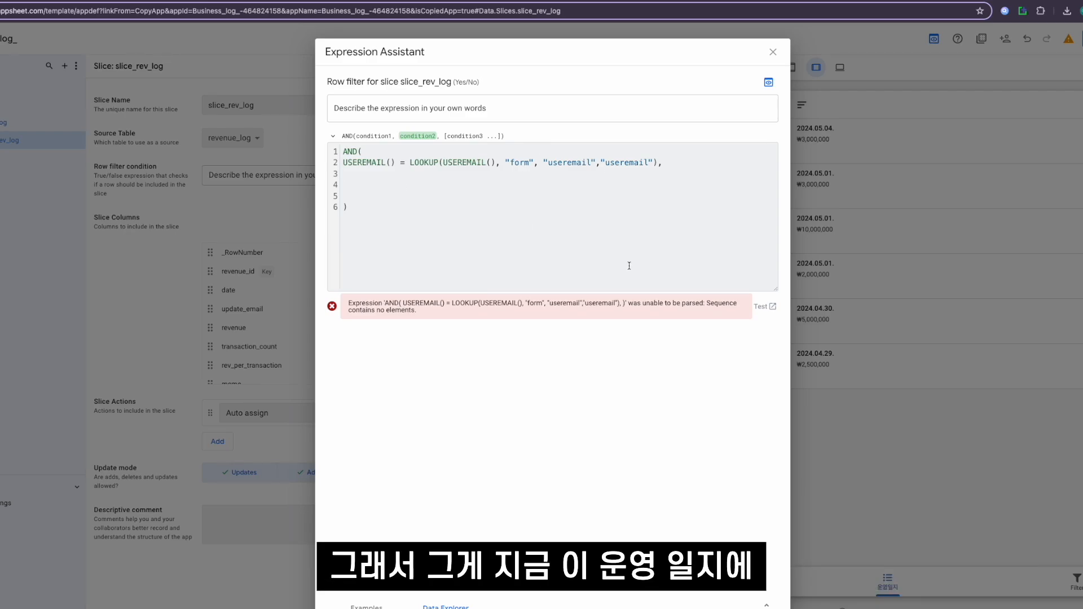
pyautogui.write('[date] >= LOOKUP(')
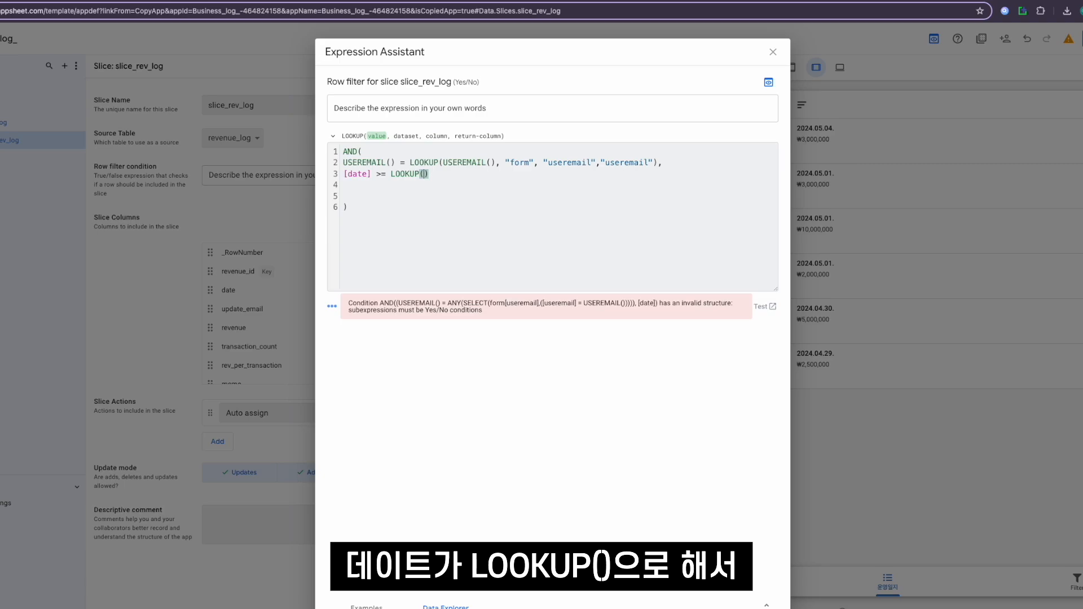
pyautogui.write('USEREMAIL(), "form')
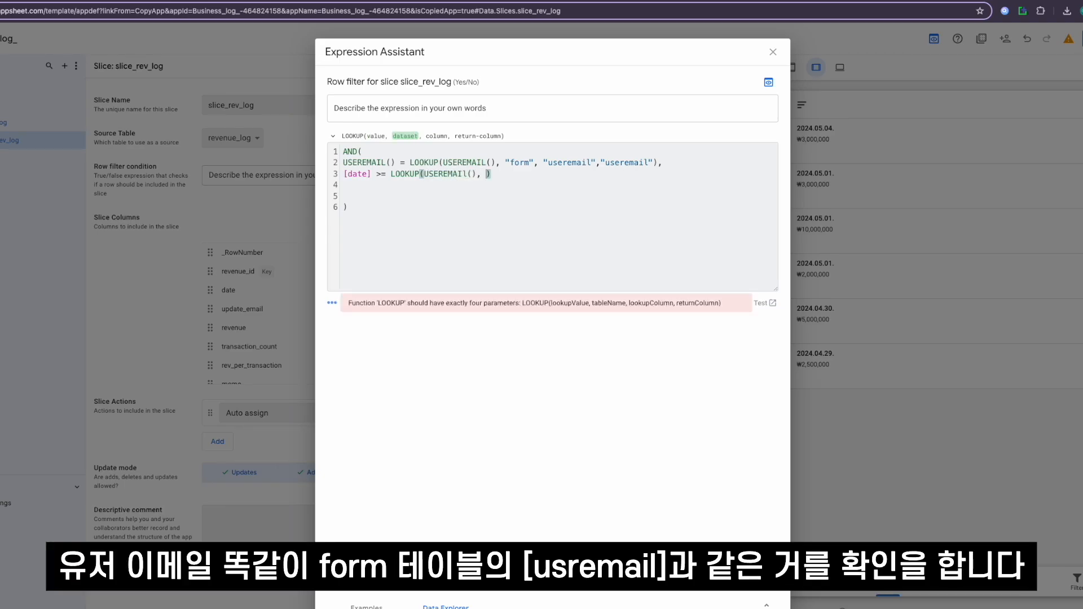
pyautogui.write('", "useremail"')
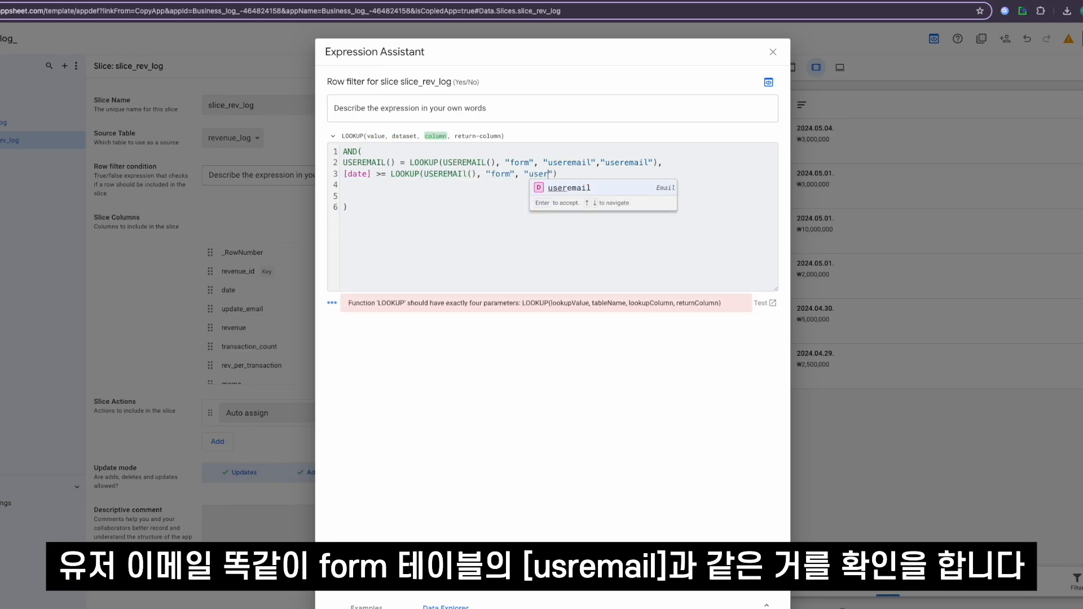
pyautogui.write(', "start')
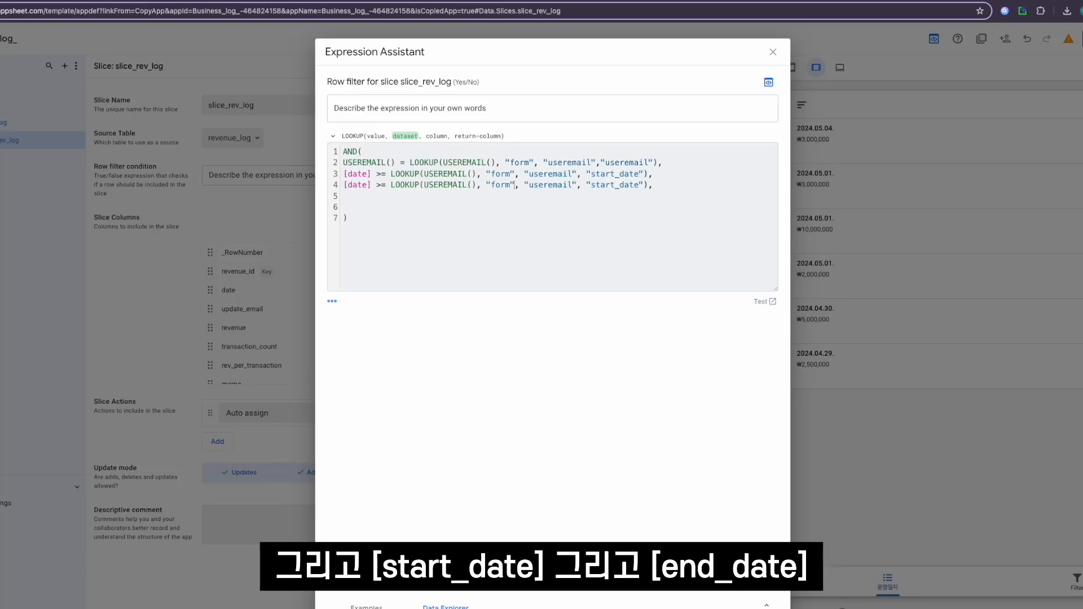
pyautogui.press('Right')
pyautogui.press('Right')
pyautogui.press('Right')
pyautogui.press('Right')
pyautogui.press('Right')
pyautogui.press('Right')
pyautogui.press('Right')
pyautogui.press('Right')
pyautogui.press('Right')
pyautogui.press('Right')
pyautogui.press('Right')
pyautogui.press('Right')
pyautogui.press('Right')
pyautogui.press('Right')
pyautogui.press('Right')
pyautogui.press('Right')
pyautogui.press('Right')
pyautogui.press('Right')
pyautogui.press('Right')
pyautogui.press('Right')
pyautogui.press('Left')
pyautogui.press('Left')
pyautogui.press('Left')
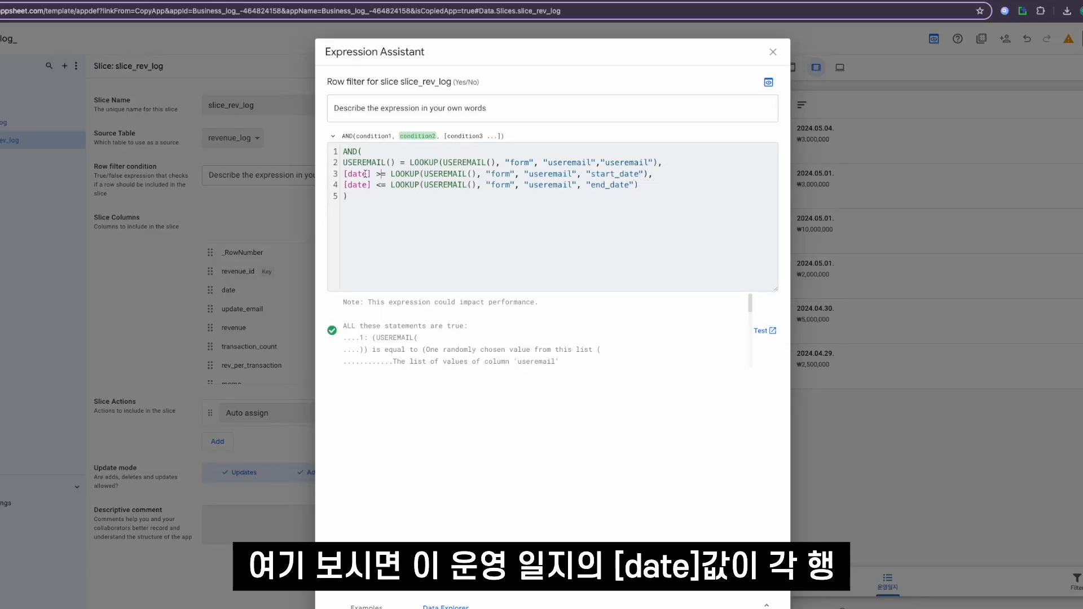
# - Compare the start_date condition with the start_date and useremail cells in the form sheet of the spreadsheet
pyautogui.click(366, 174)
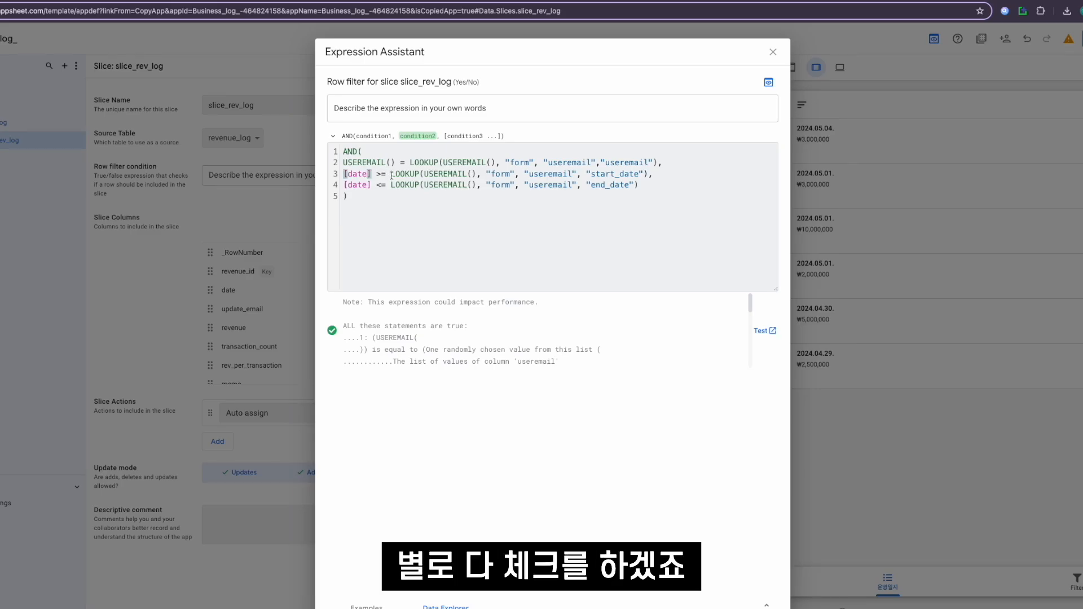
pyautogui.click(427, 174)
pyautogui.click(427, 174)
pyautogui.click(496, 174)
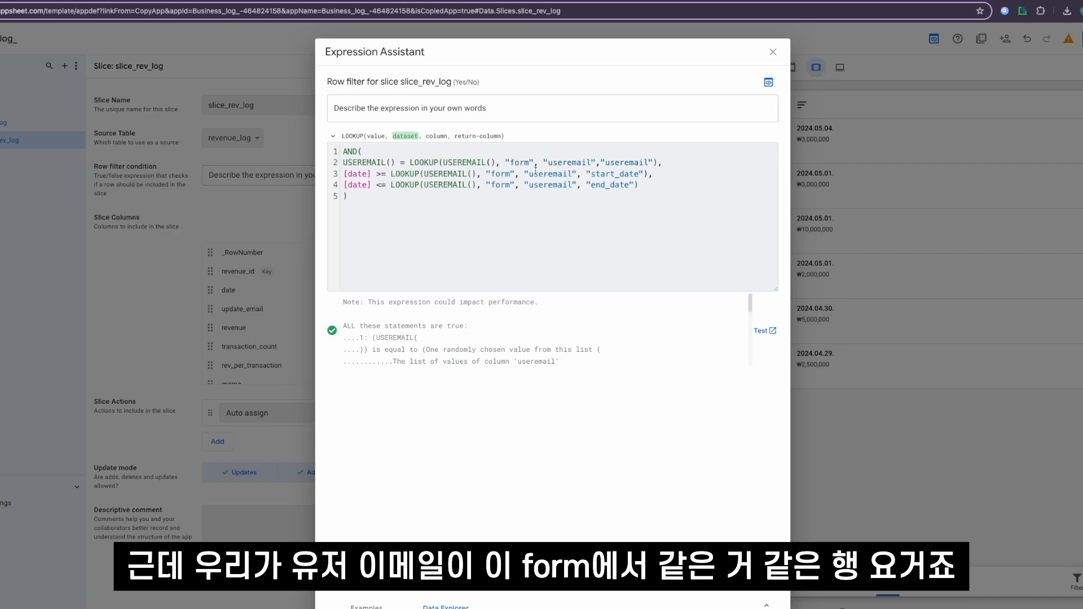
pyautogui.hotkey('ctrl', 'Tab')
pyautogui.moveTo(116, 121); pyautogui.dragTo(17, 121)
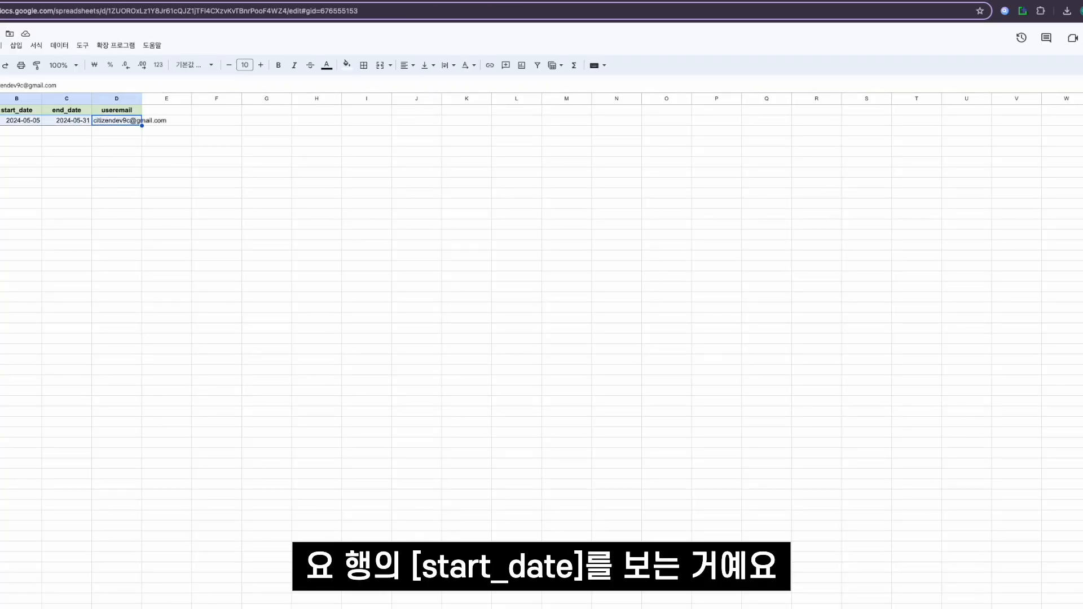
pyautogui.click(24, 124)
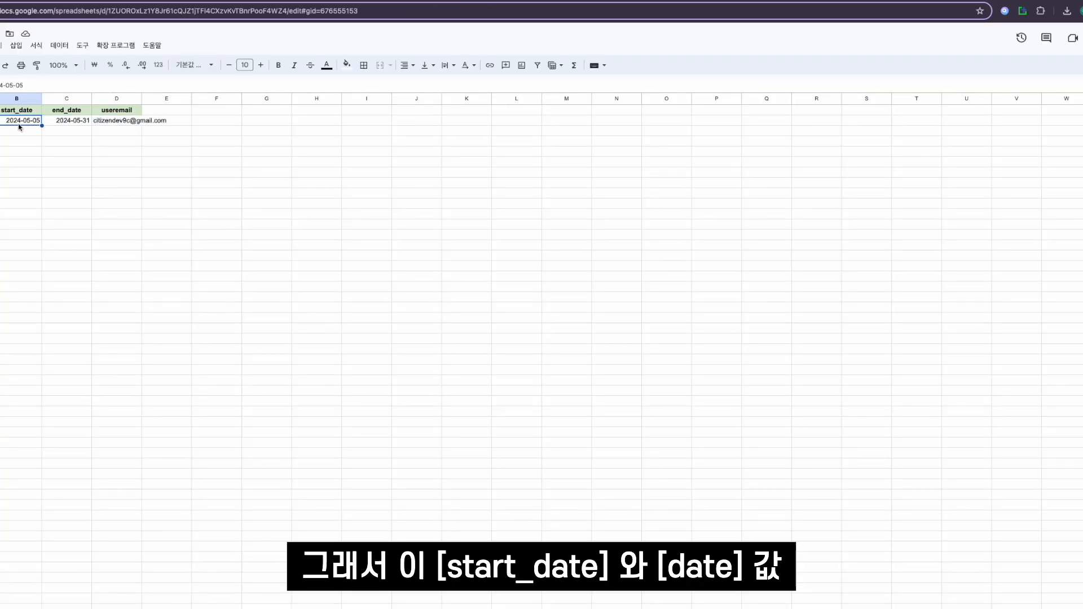
pyautogui.hotkey('ctrl', 'shift', 'Tab')
pyautogui.click(357, 177)
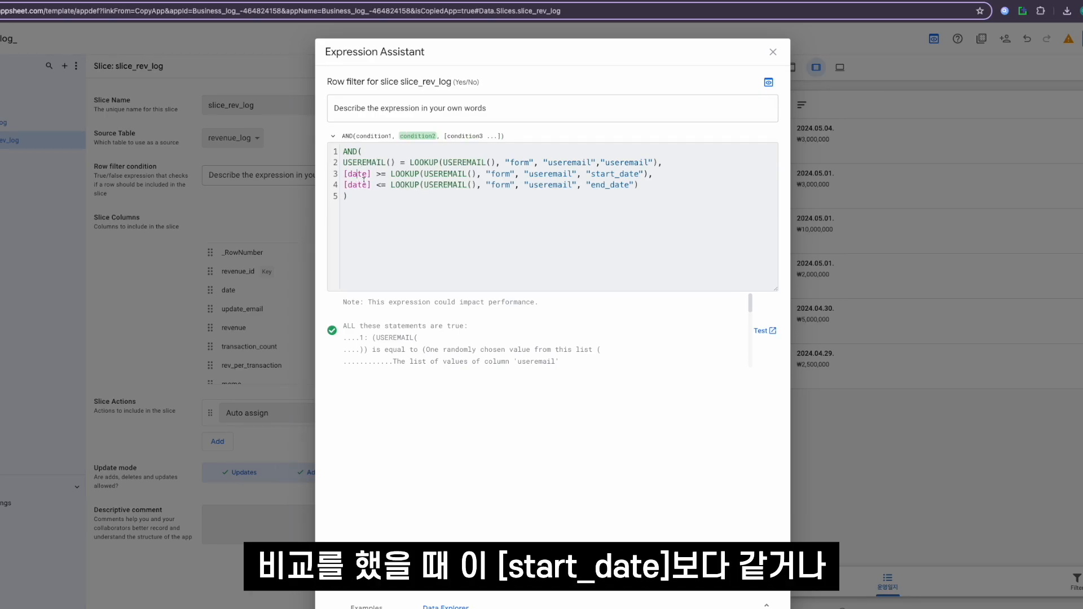
# - Review how the [date] comparisons in the row filter use the form table's start_date and end_date
pyautogui.moveTo(386, 176); pyautogui.dragTo(627, 185)
pyautogui.click(627, 185)
pyautogui.click(377, 173)
pyautogui.click(370, 175)
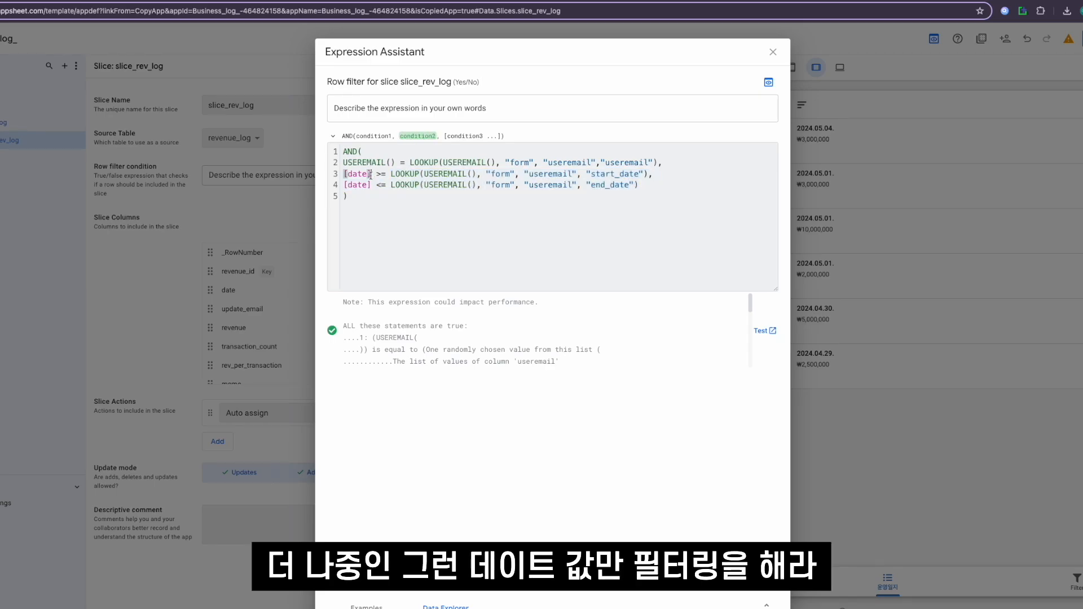
pyautogui.click(587, 186)
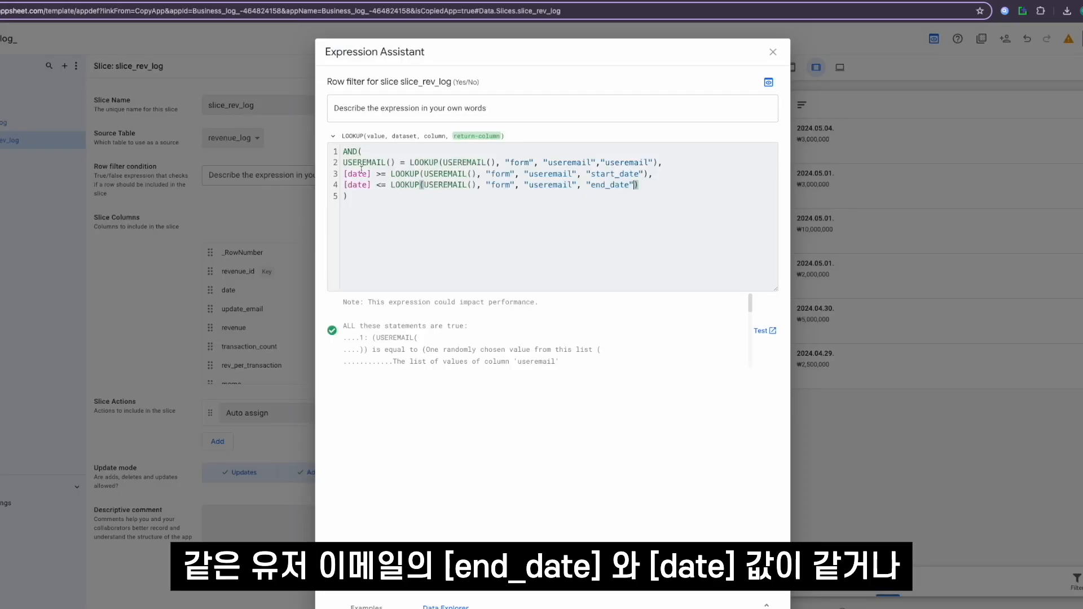
pyautogui.click(352, 185)
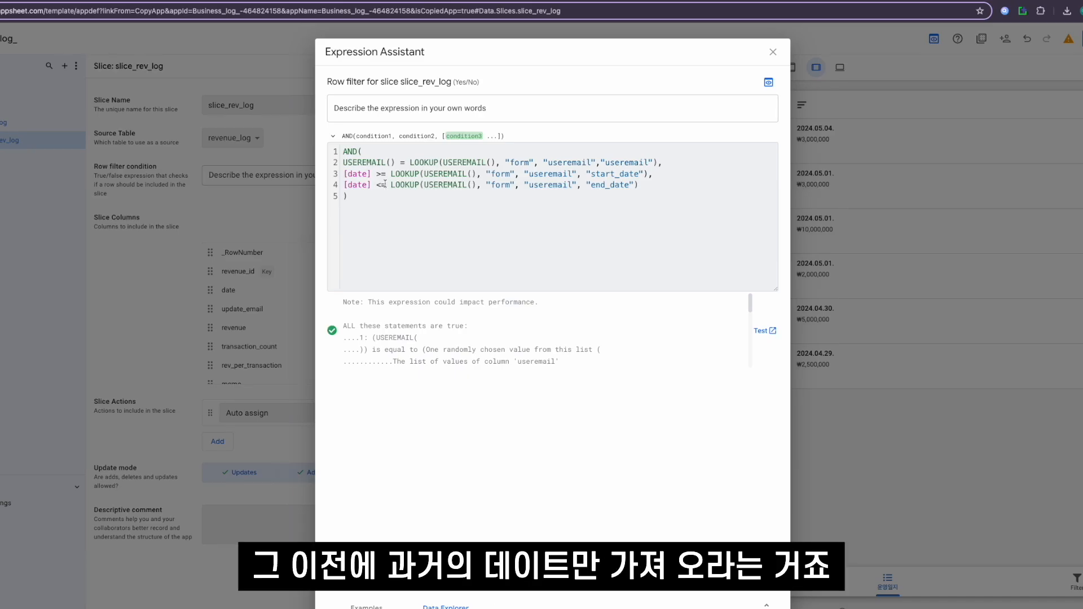
pyautogui.click(365, 186)
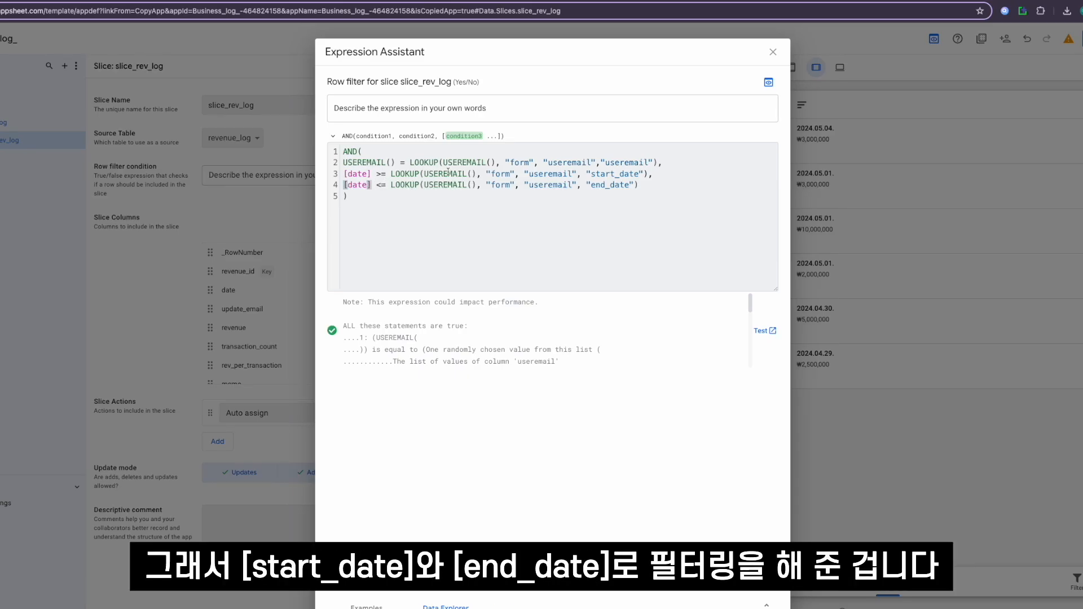
# - Delete the redundant USEREMAIL() = LOOKUP(...) condition from the AND expression, keeping only the two [date] conditions
pyautogui.click(597, 174)
pyautogui.click(418, 174)
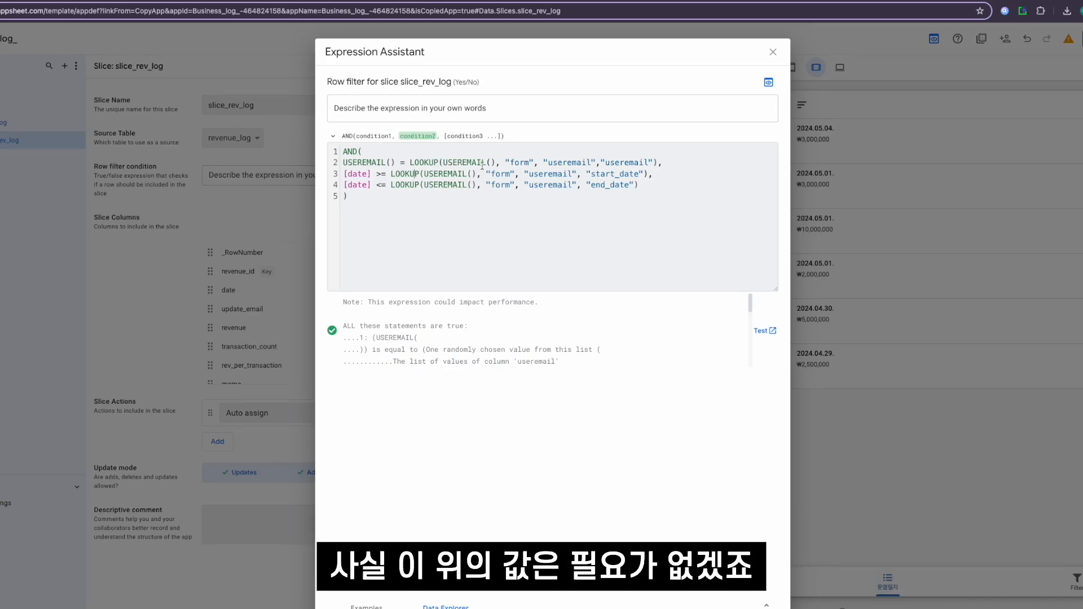
pyautogui.hotkey('shift', 'Up')
pyautogui.press('BackSpace')
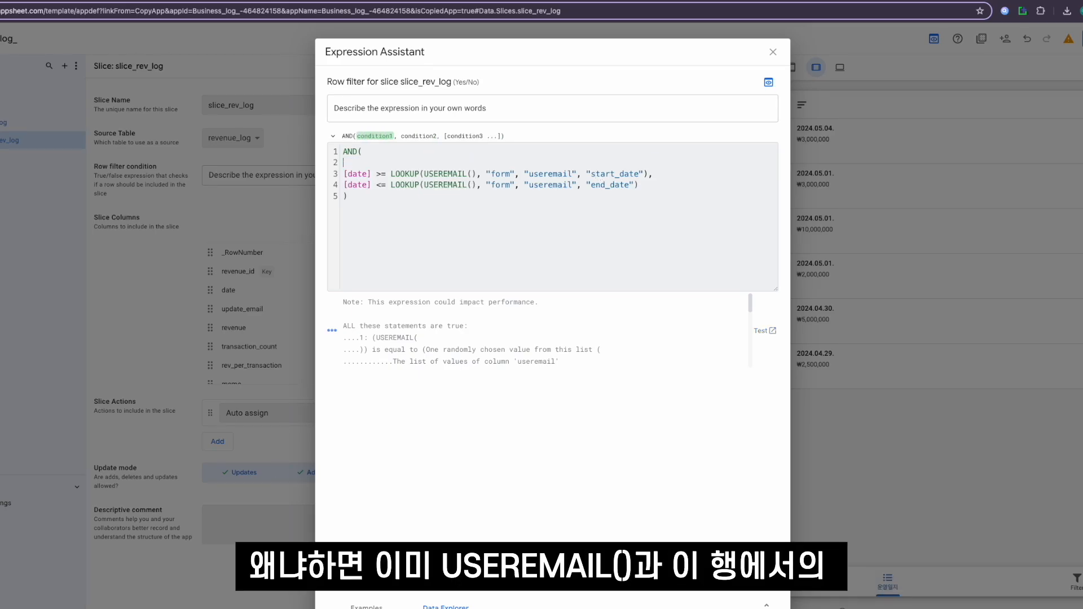
# - Examine the value, dataset, column and return-column arguments of the two remaining LOOKUP conditions
pyautogui.click(450, 163)
pyautogui.click(423, 162)
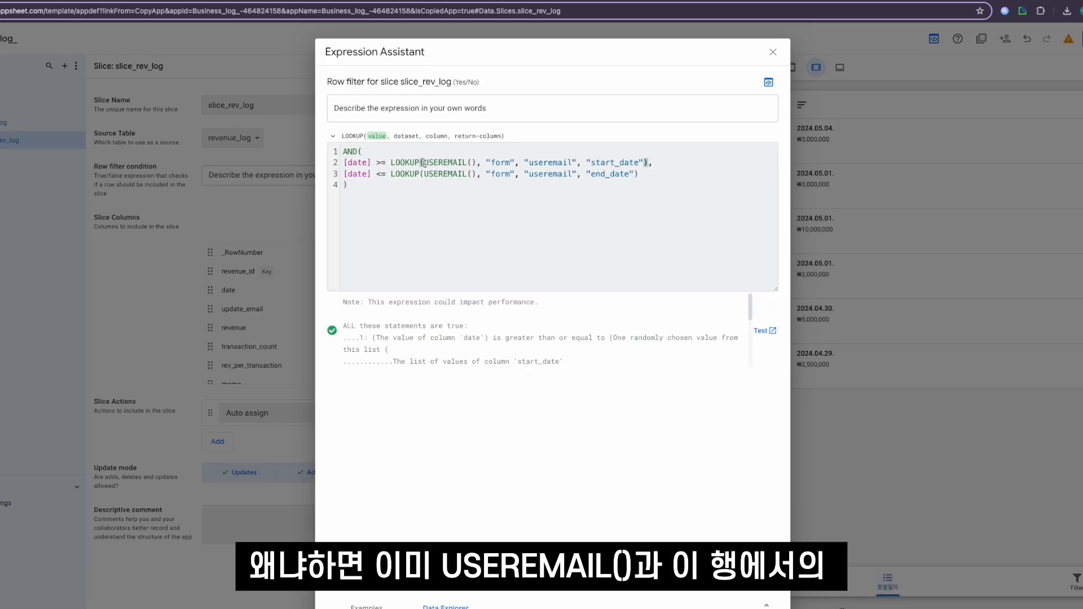
pyautogui.click(507, 164)
pyautogui.click(537, 164)
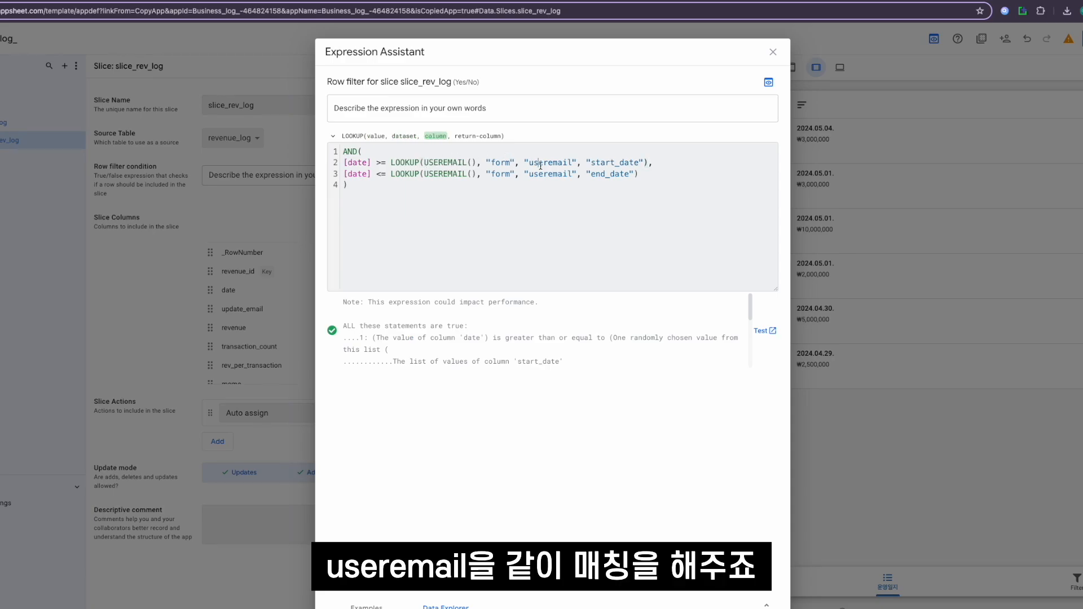
pyautogui.click(449, 171)
pyautogui.click(537, 172)
pyautogui.click(494, 163)
pyautogui.moveTo(525, 163); pyautogui.dragTo(587, 164)
pyautogui.click(604, 163)
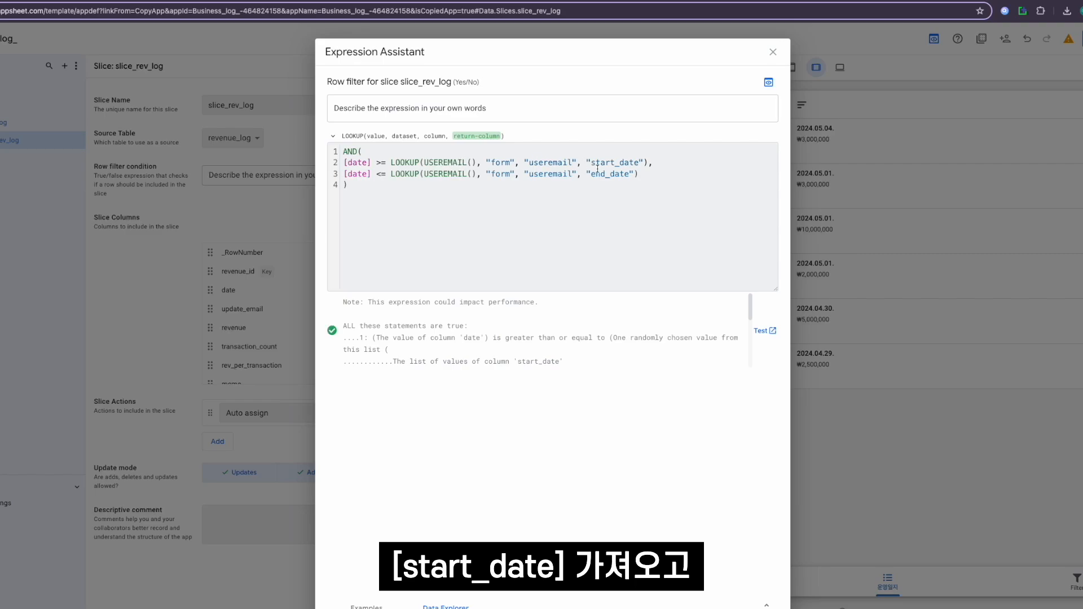
pyautogui.click(489, 174)
pyautogui.click(544, 174)
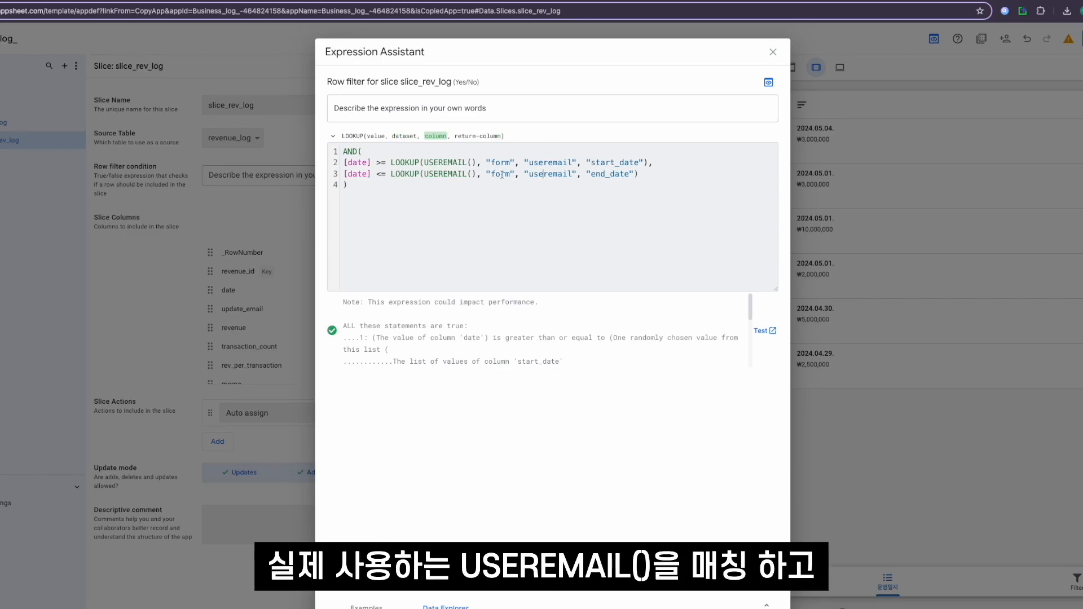
pyautogui.click(446, 175)
pyautogui.click(591, 175)
pyautogui.click(531, 218)
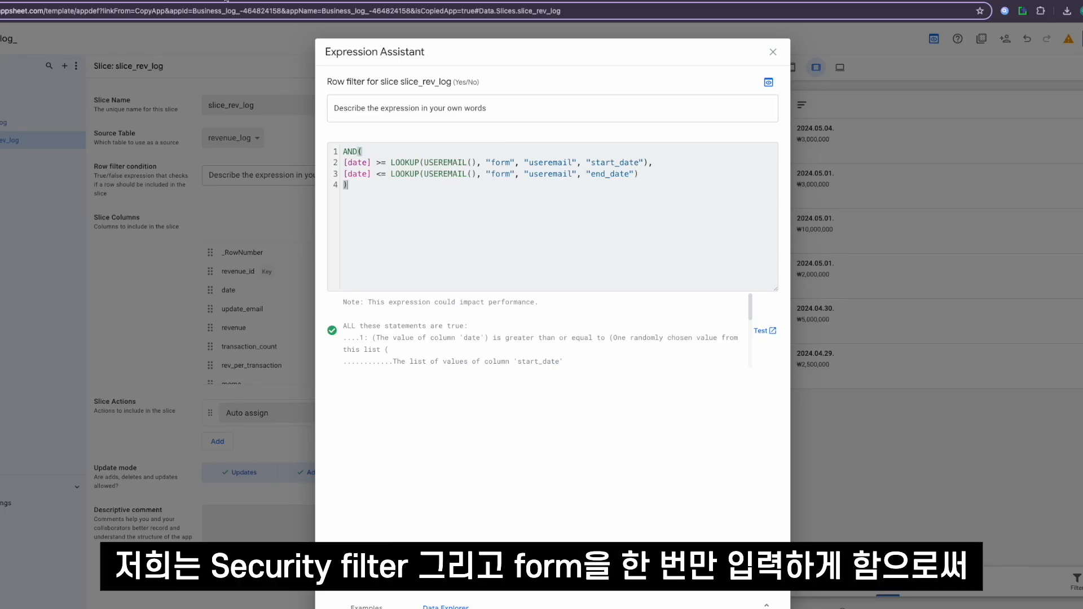
# - Check the form sheet's entry row and its useremail cell in the spreadsheet against the LOOKUP logic
pyautogui.click(227, 1)
pyautogui.click(0, 120)
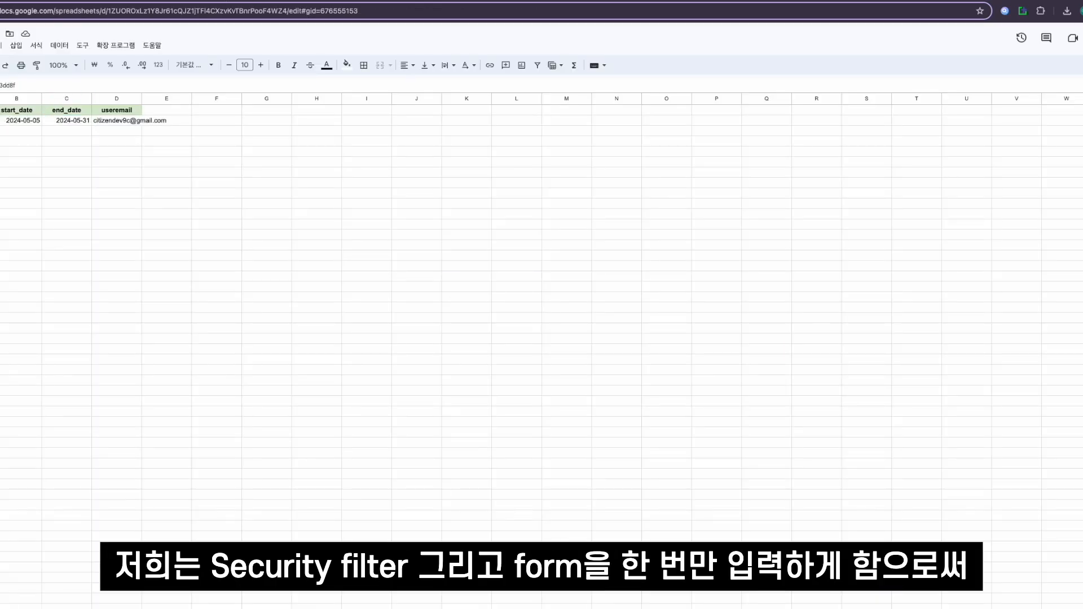
pyautogui.click(0, 131)
pyautogui.moveTo(0, 120); pyautogui.dragTo(0, 120)
pyautogui.click(0, 120)
pyautogui.click(120, 122)
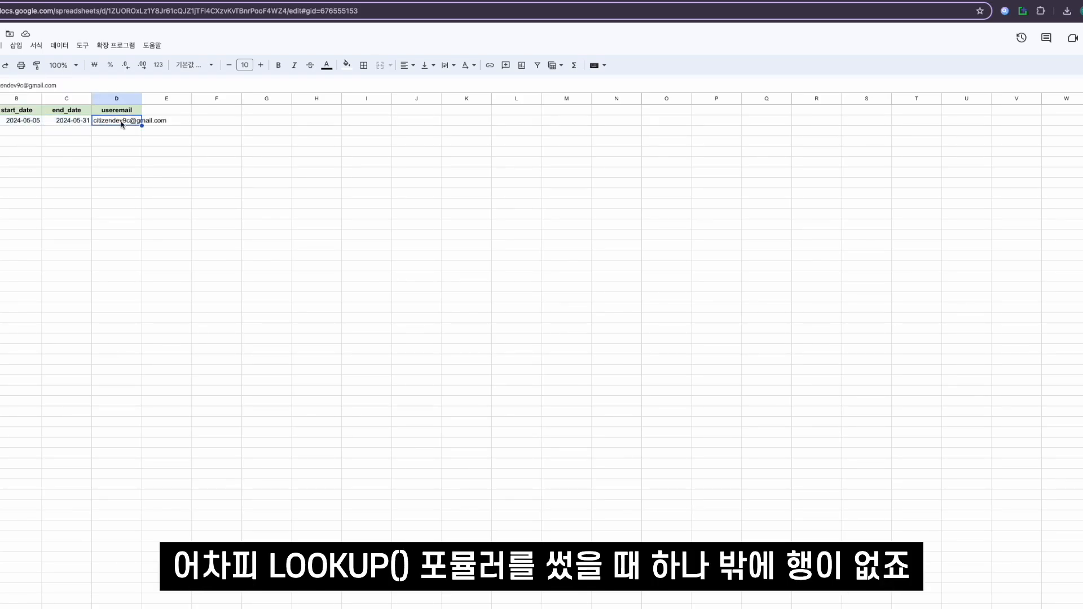
pyautogui.click(121, 0)
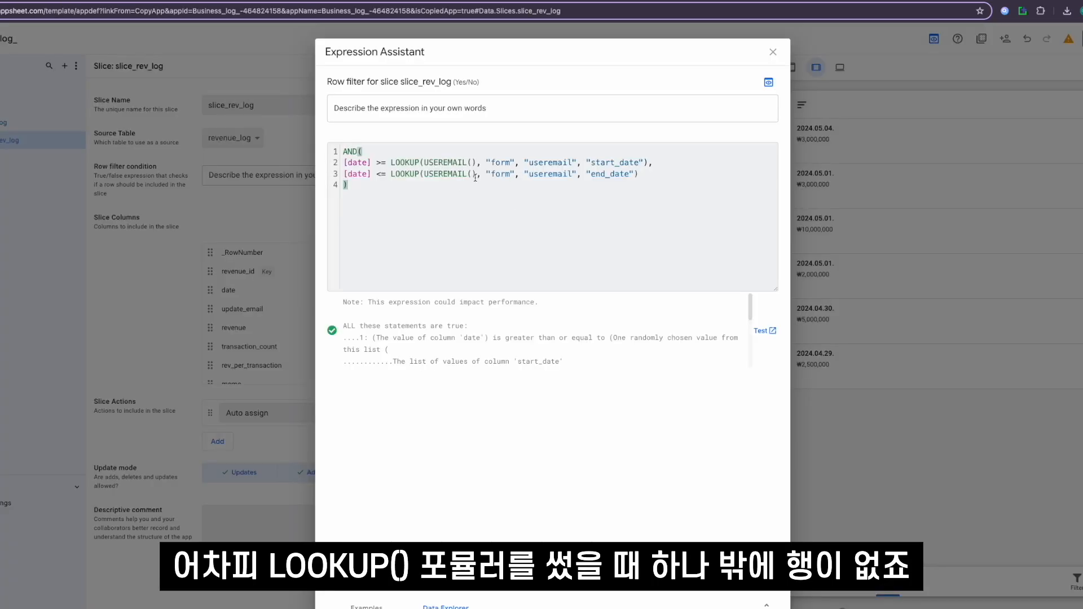
# - Accept the row filter expression and save the app with the Filter view shown in the preview
pyautogui.click(458, 163)
pyautogui.click(620, 164)
pyautogui.click(519, 183)
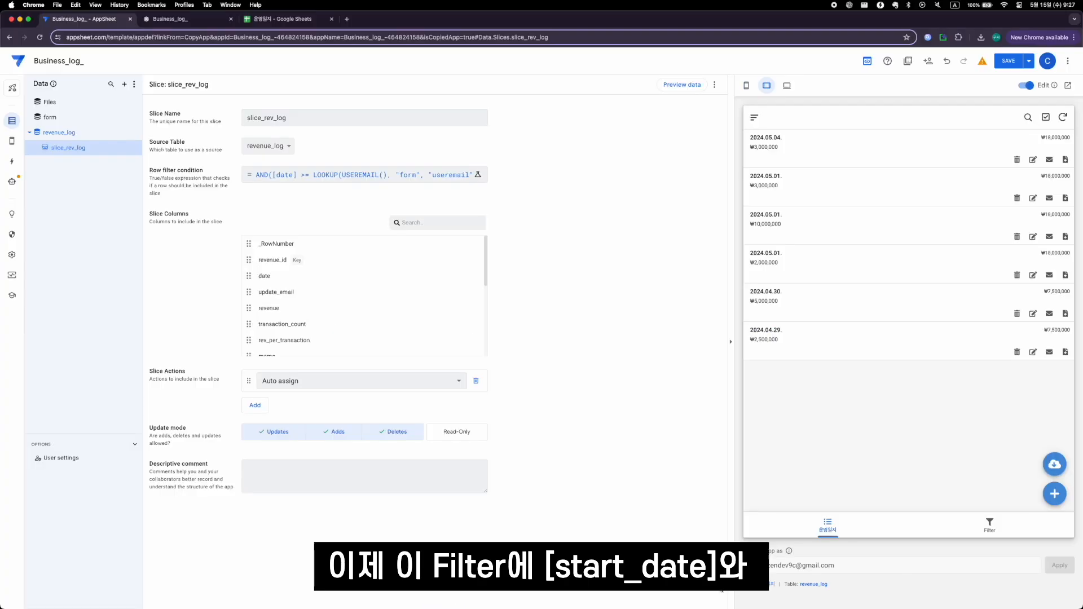
pyautogui.click(982, 525)
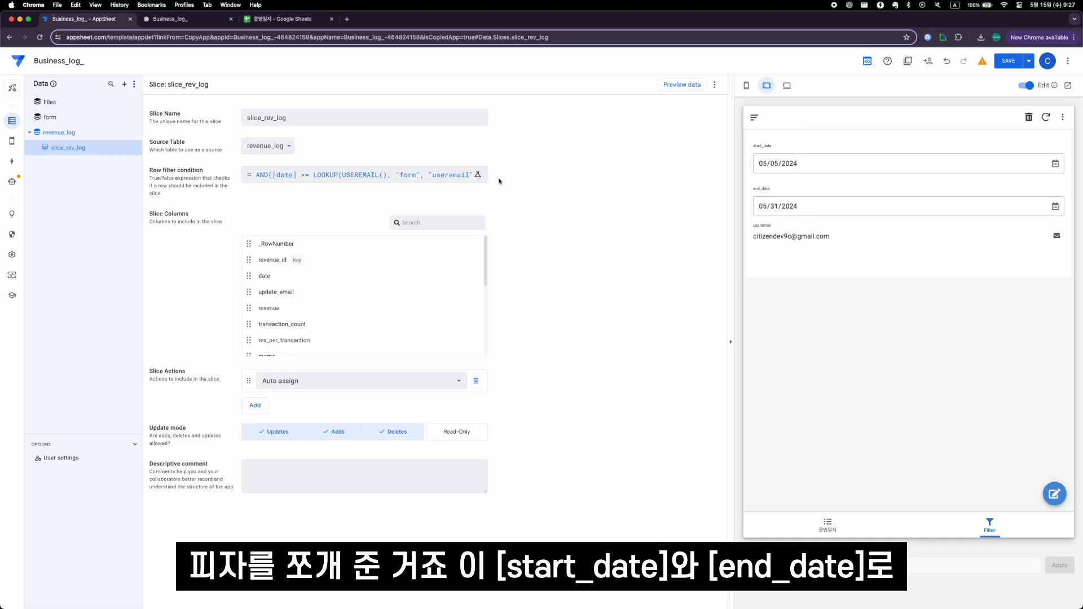
pyautogui.click(1009, 60)
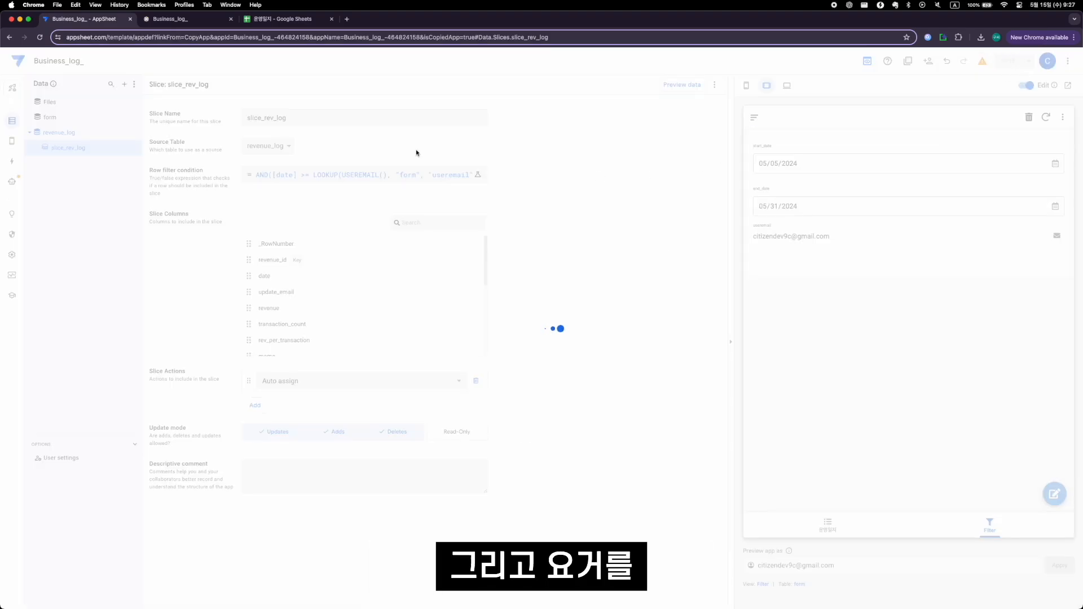
# - Change the 운영일지 view's data source to slice_rev_log
pyautogui.click(11, 141)
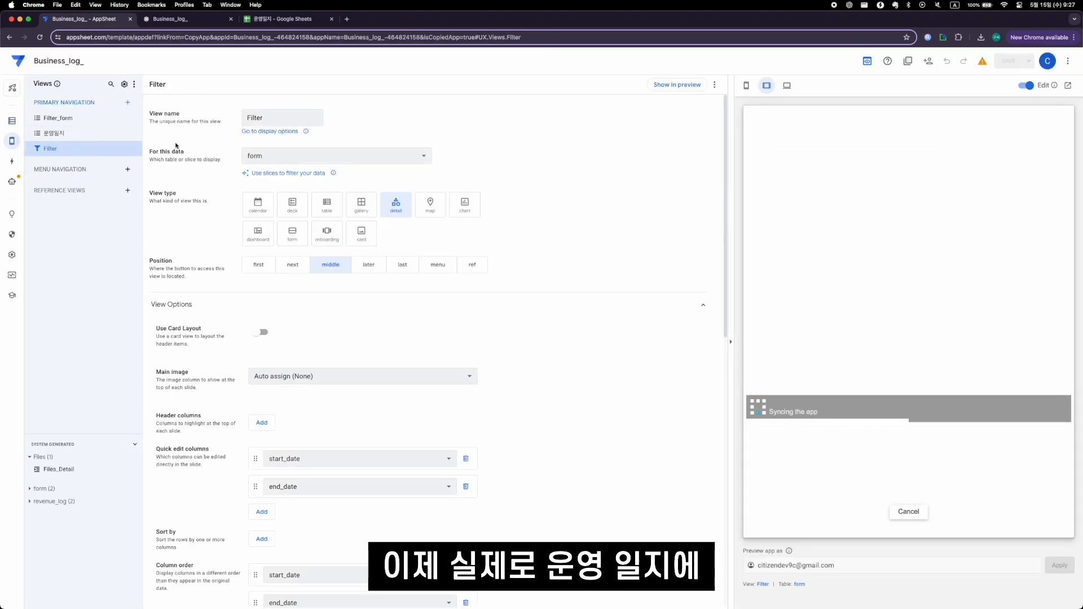
pyautogui.click(54, 133)
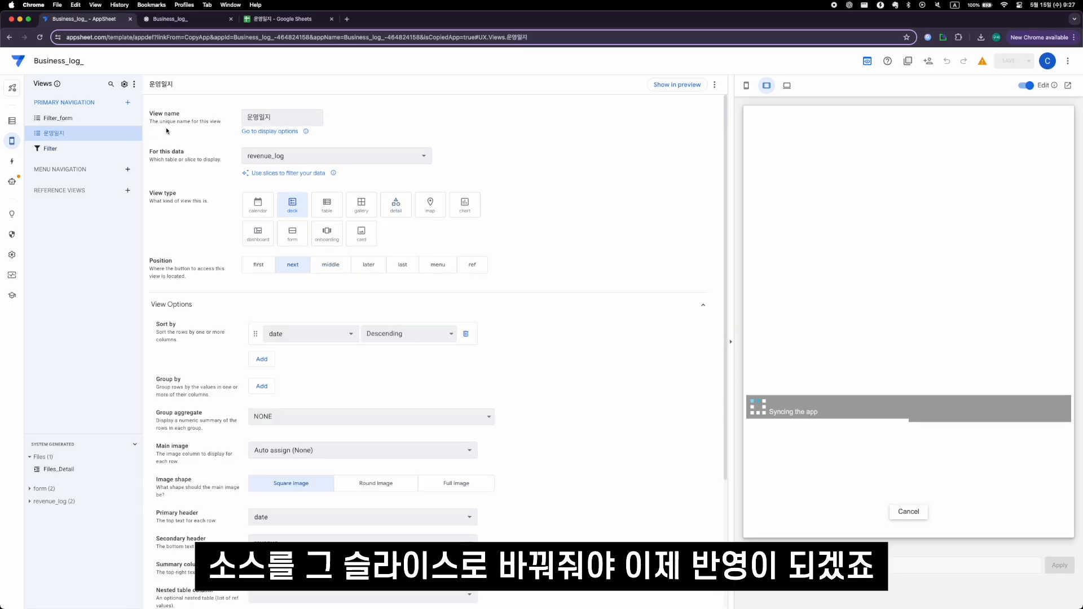
pyautogui.click(406, 156)
pyautogui.click(379, 194)
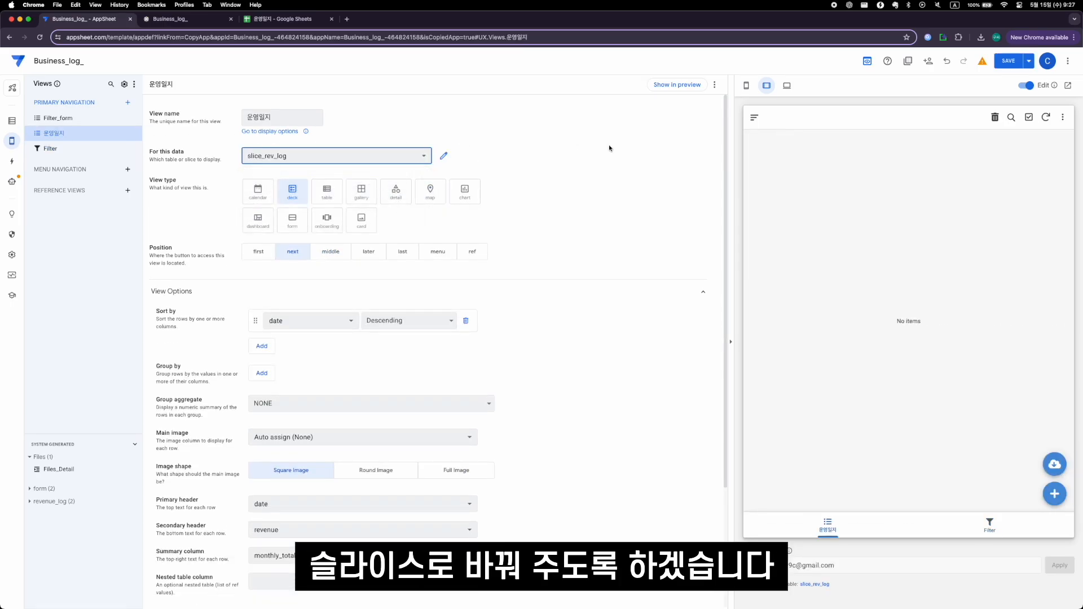
pyautogui.scroll(-3, 500, 218)
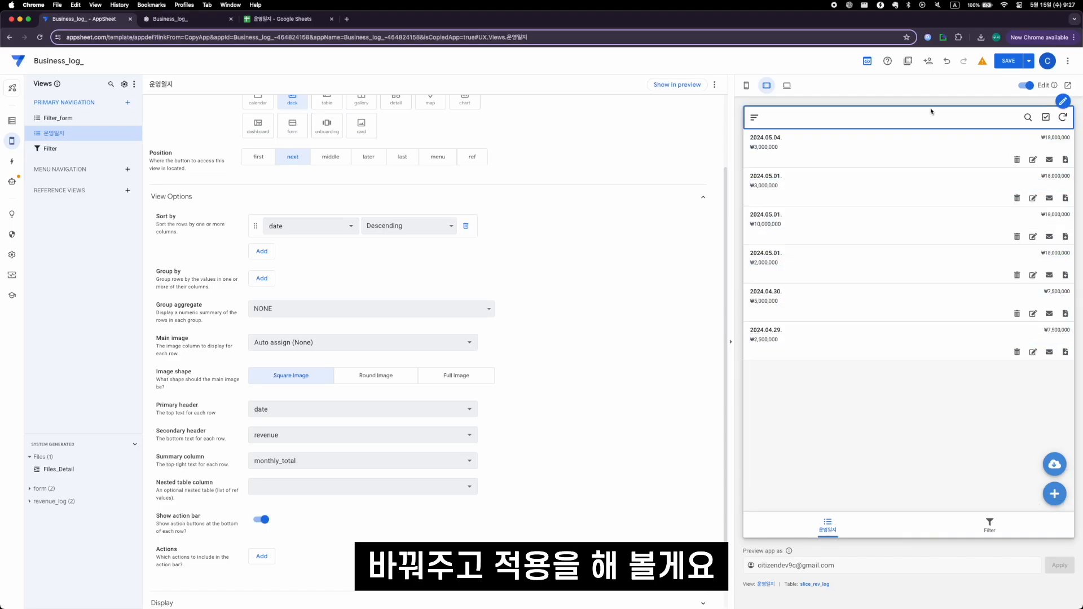
# - Set the Filter view's start_date to 05/01/2024 in the preview and check the filtered 운영일지 list
pyautogui.click(989, 525)
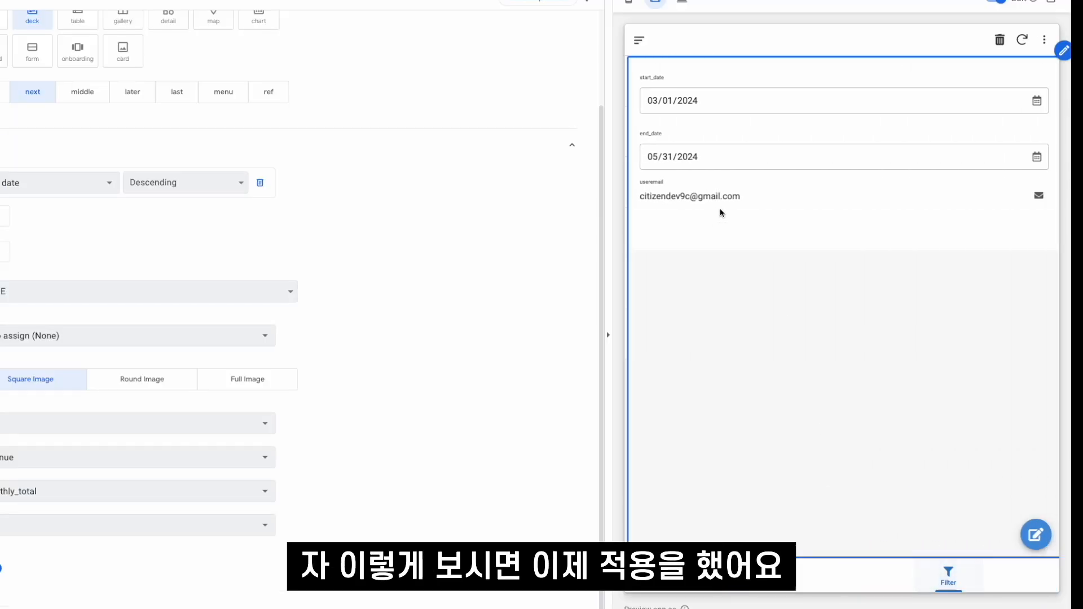
pyautogui.click(653, 101)
pyautogui.write('5/01/2024')
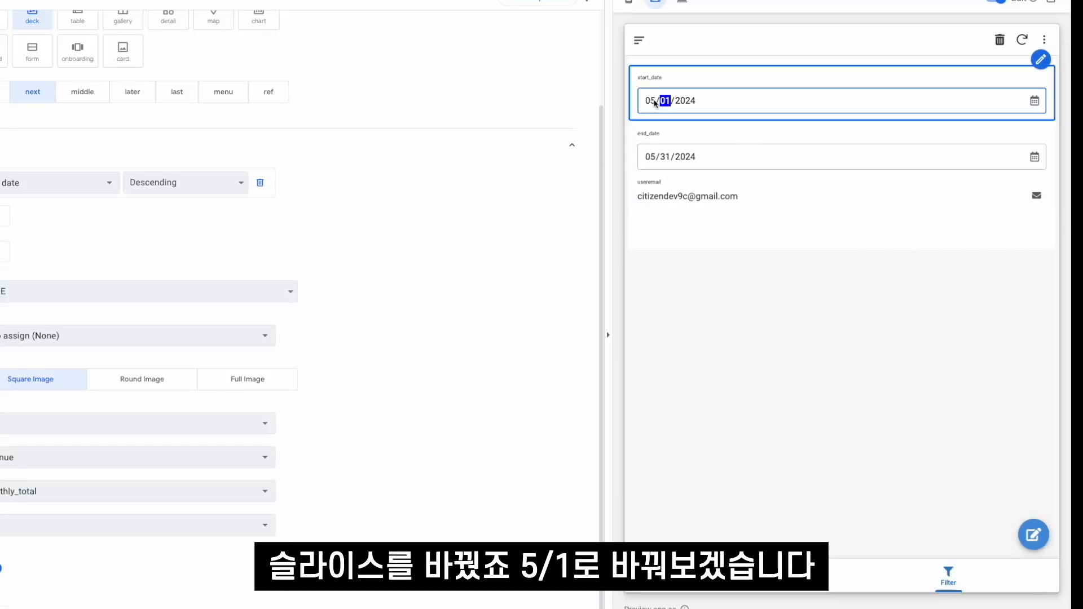
pyautogui.click(736, 577)
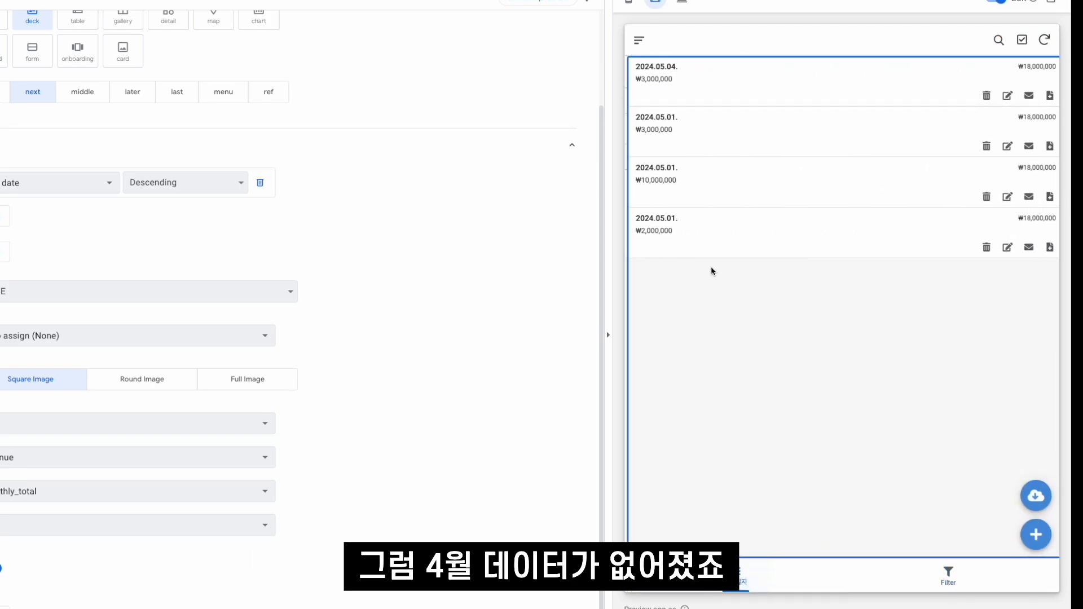
# - Change the Filter view's start_date month to 04 and check the 운영일지 list again
pyautogui.click(948, 574)
pyautogui.click(651, 102)
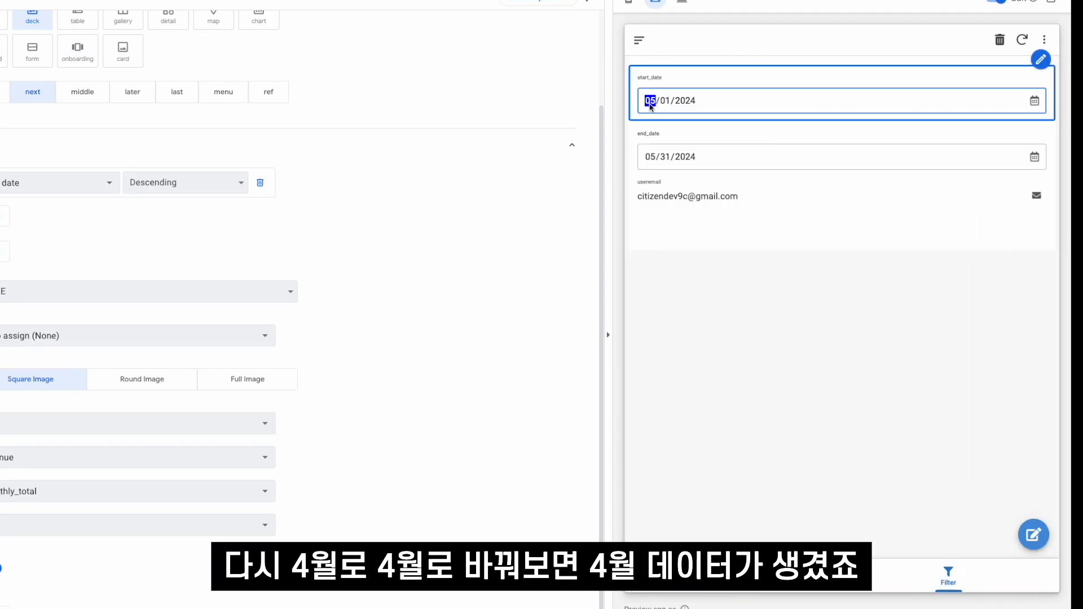
pyautogui.write('4')
pyautogui.click(735, 577)
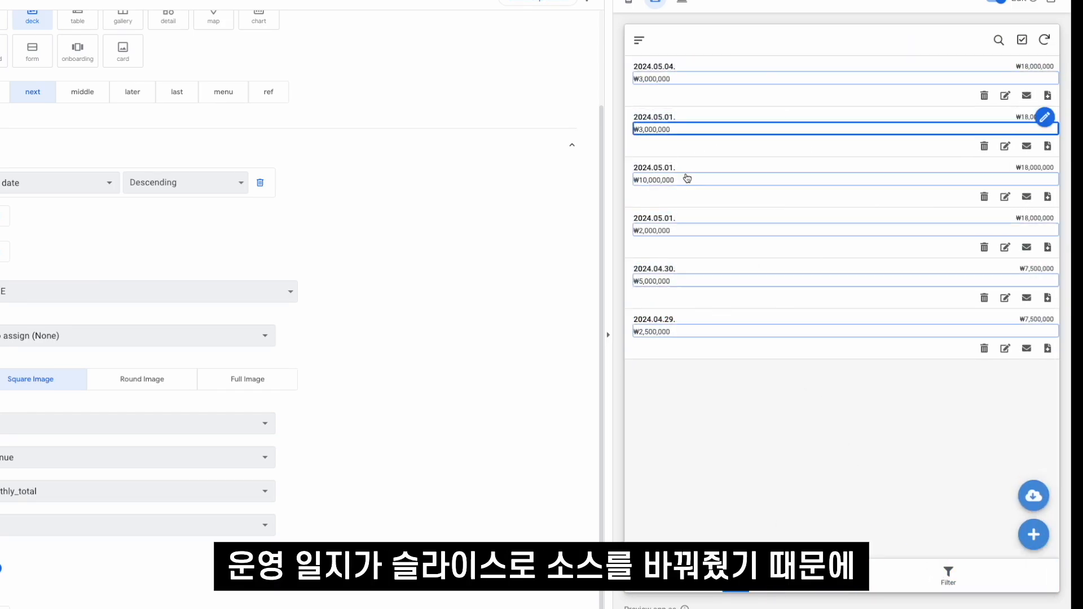
pyautogui.scroll(2, 466, 181)
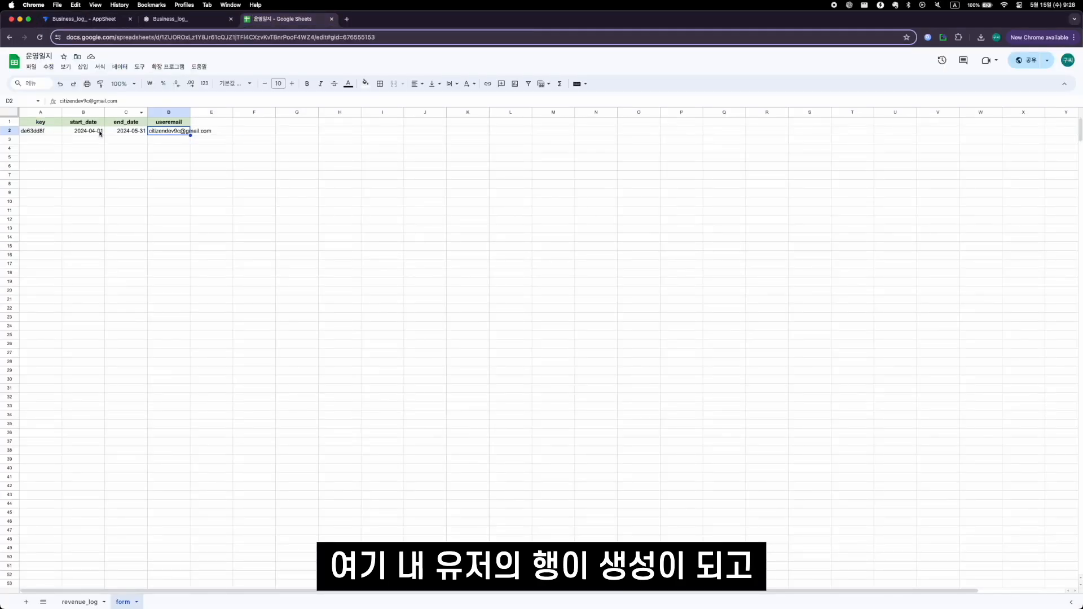
pyautogui.click(101, 134)
pyautogui.click(10, 131)
pyautogui.click(79, 20)
# - Review the date fields in the Filter view and compare them with the 운영일지 list in the preview
pyautogui.click(990, 525)
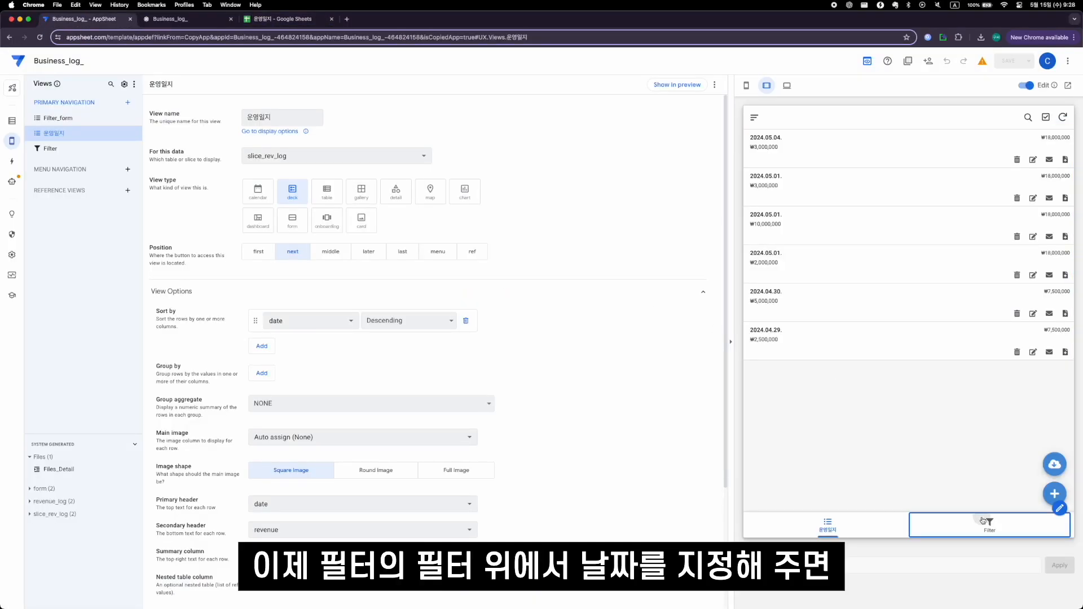
pyautogui.click(761, 165)
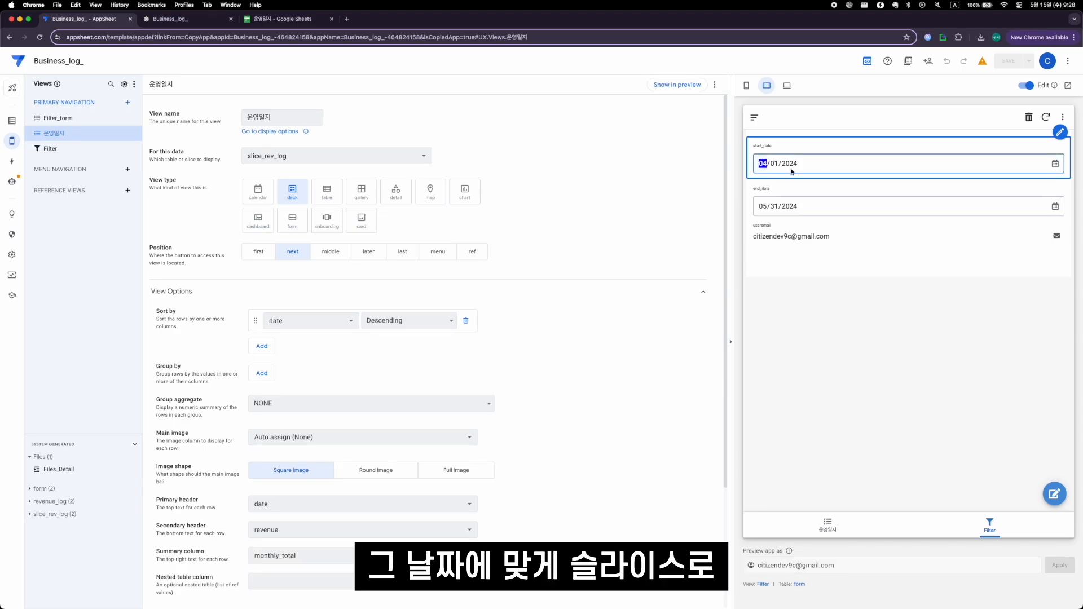
pyautogui.click(790, 283)
pyautogui.click(833, 525)
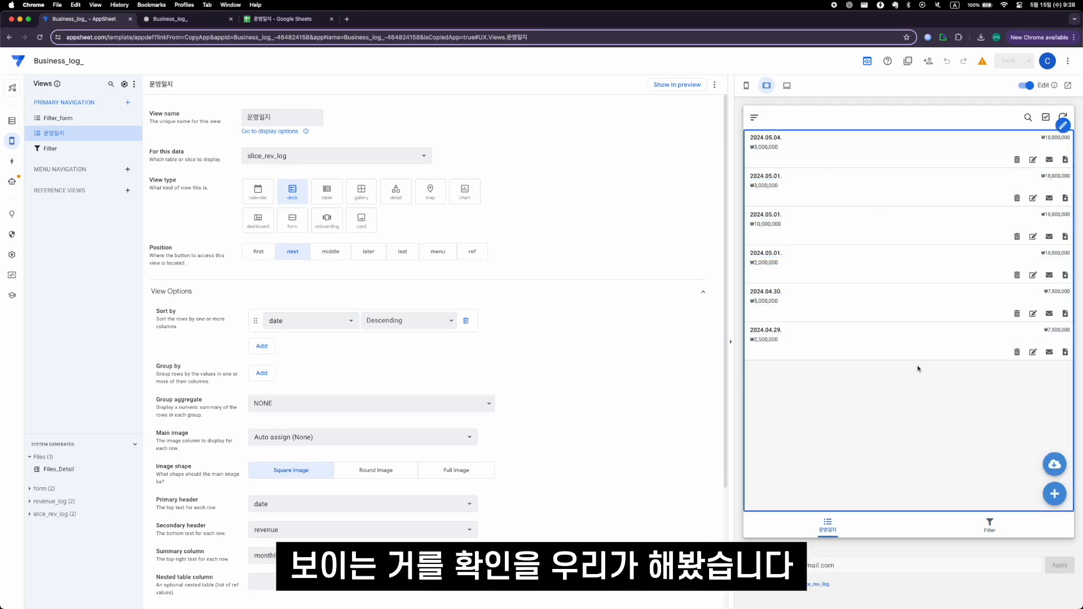
# - Set the Filter view's start_date to 05/01/2024 and run the PDF/Excel 생성 action on the 2024.05.04 entry in 운영일지
pyautogui.click(990, 525)
pyautogui.click(762, 165)
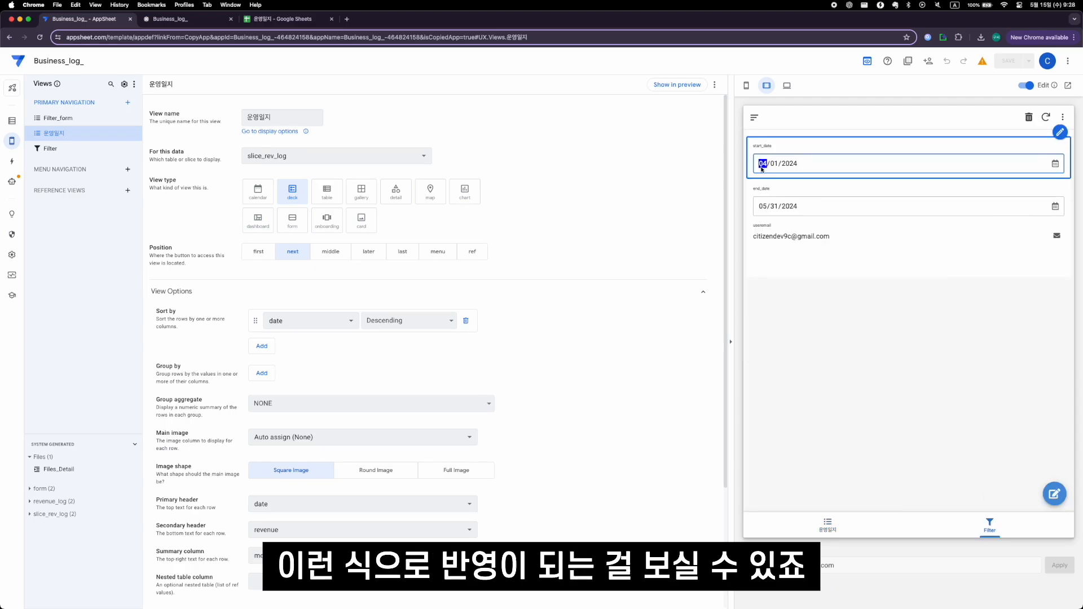
pyautogui.click(828, 525)
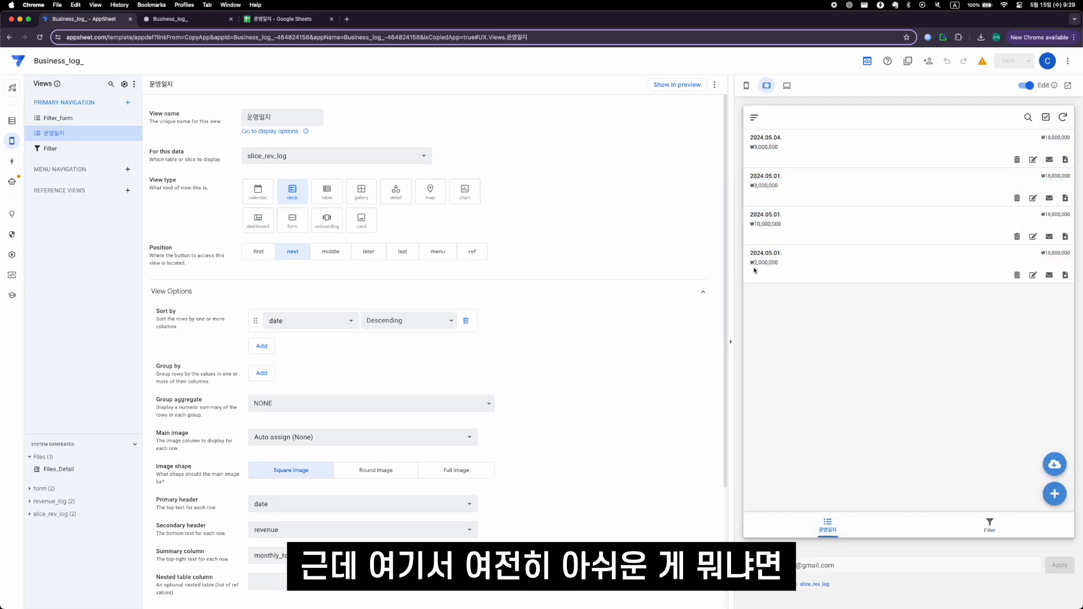
pyautogui.click(1066, 160)
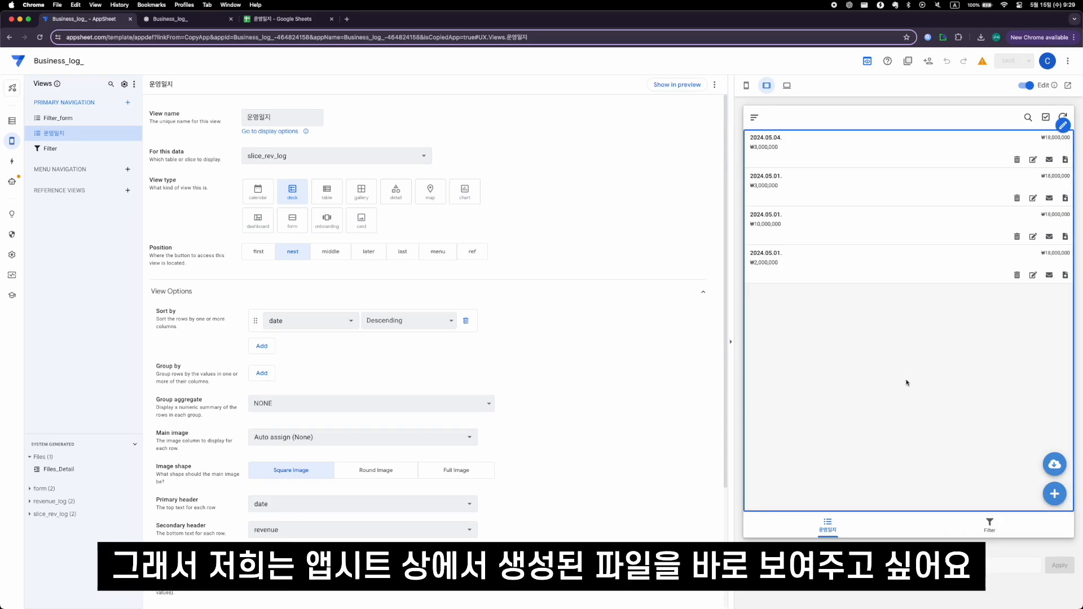
# - Examine the Files table's columns and the Google Drive Documents source offered for adding such a table
pyautogui.click(12, 120)
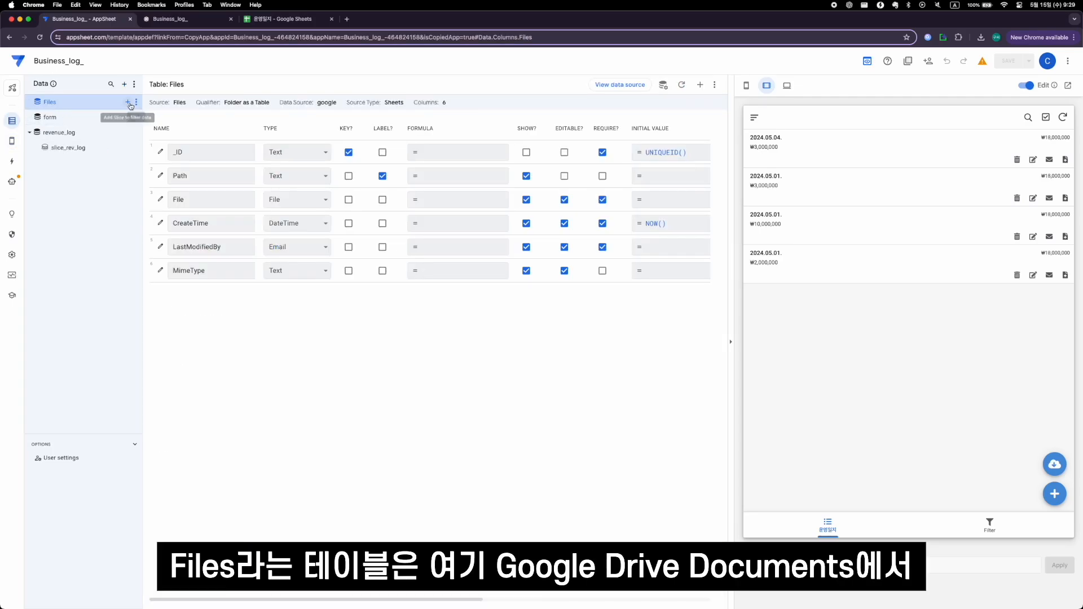
pyautogui.click(125, 84)
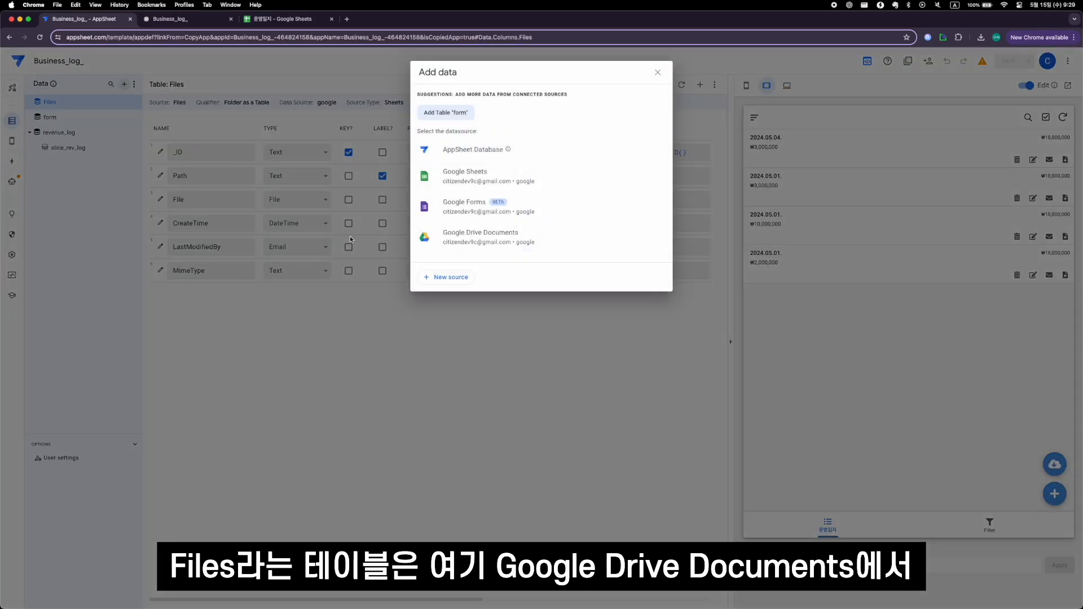
pyautogui.click(472, 247)
pyautogui.click(585, 192)
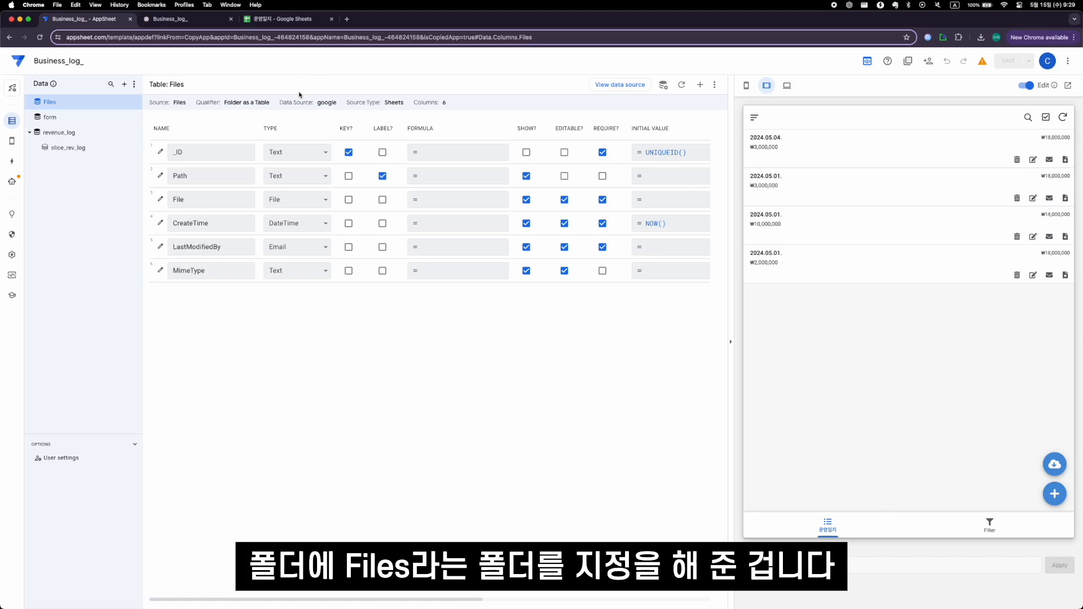
# - Create a new primary navigation view and rename it Files
pyautogui.click(12, 141)
pyautogui.click(128, 102)
pyautogui.click(423, 389)
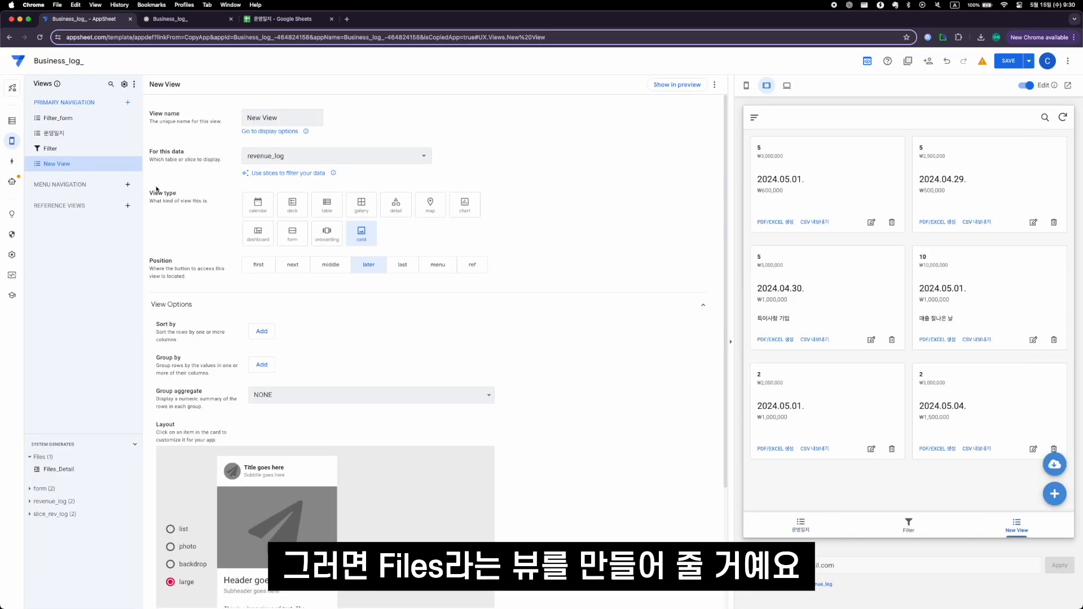
pyautogui.click(137, 163)
pyautogui.click(170, 186)
pyautogui.write('Files')
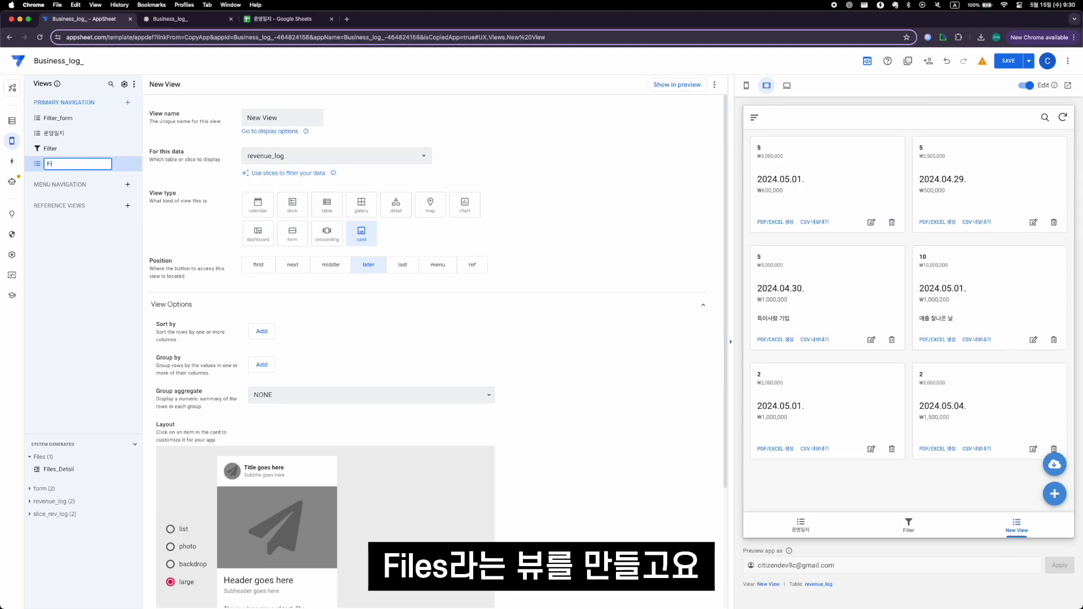
pyautogui.press('Return')
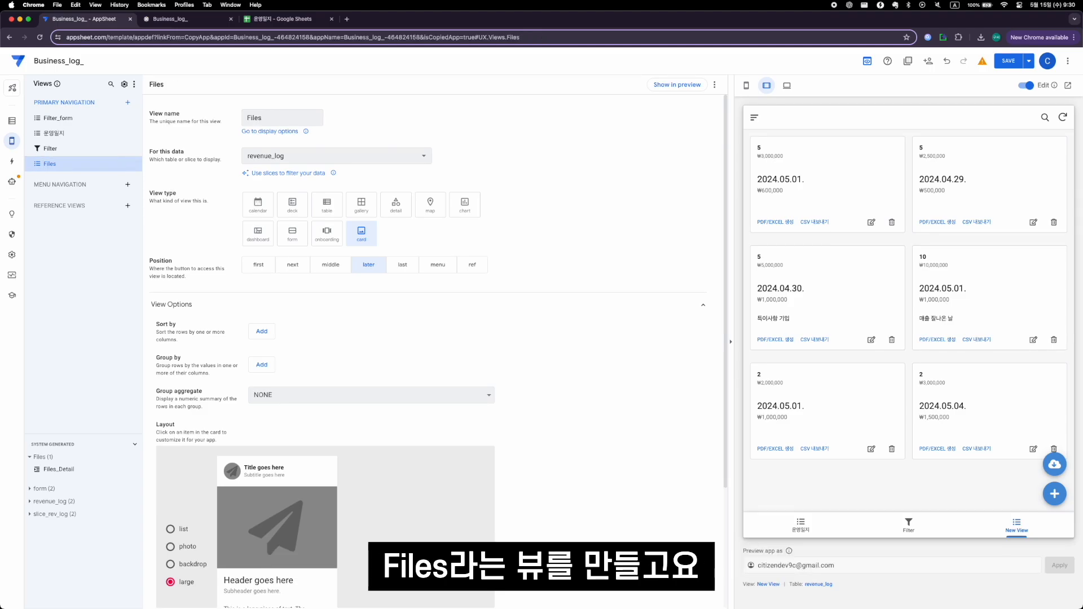
# - Set the Files view to the deck type with the Files table as its data source
pyautogui.click(175, 163)
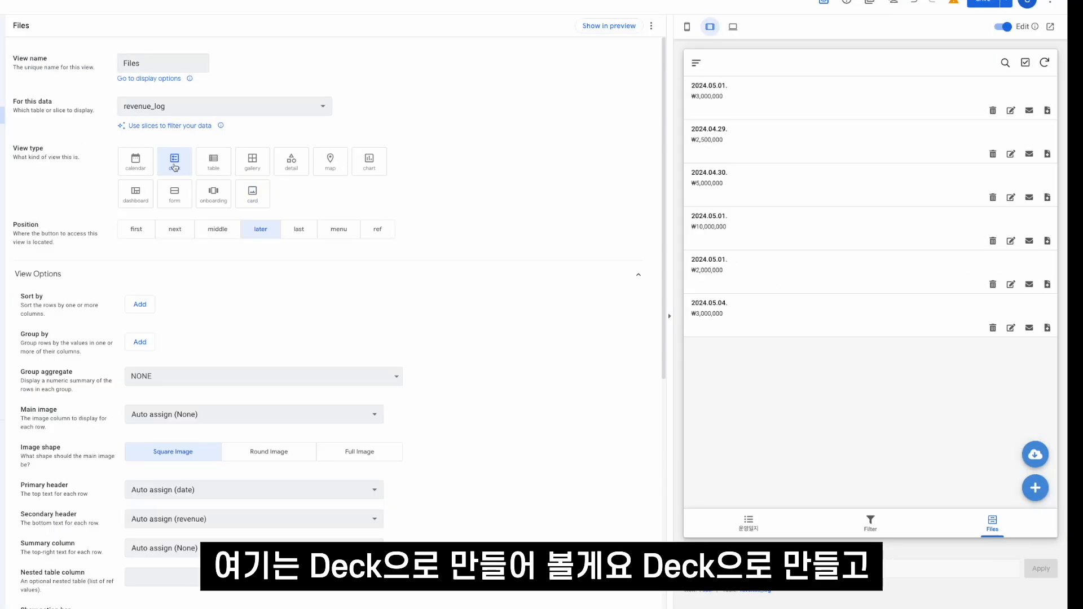
pyautogui.click(226, 106)
pyautogui.click(210, 148)
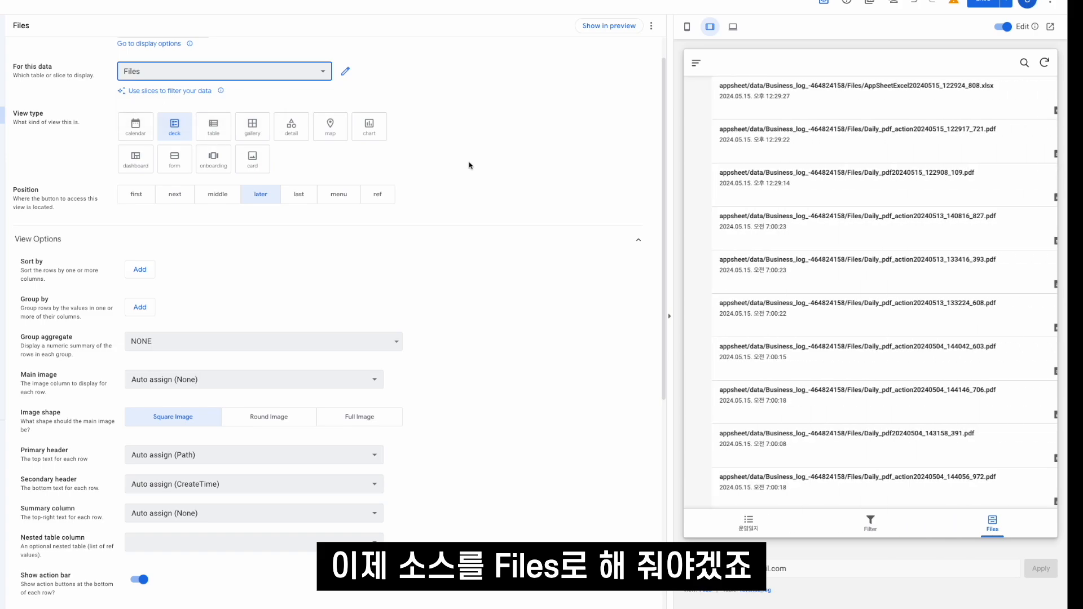
# - Add the Open File (File) action to the Files view's action bar and save the app
pyautogui.scroll(-7, 303, 291)
pyautogui.click(141, 258)
pyautogui.click(264, 257)
pyautogui.click(308, 264)
pyautogui.click(308, 264)
pyautogui.click(307, 264)
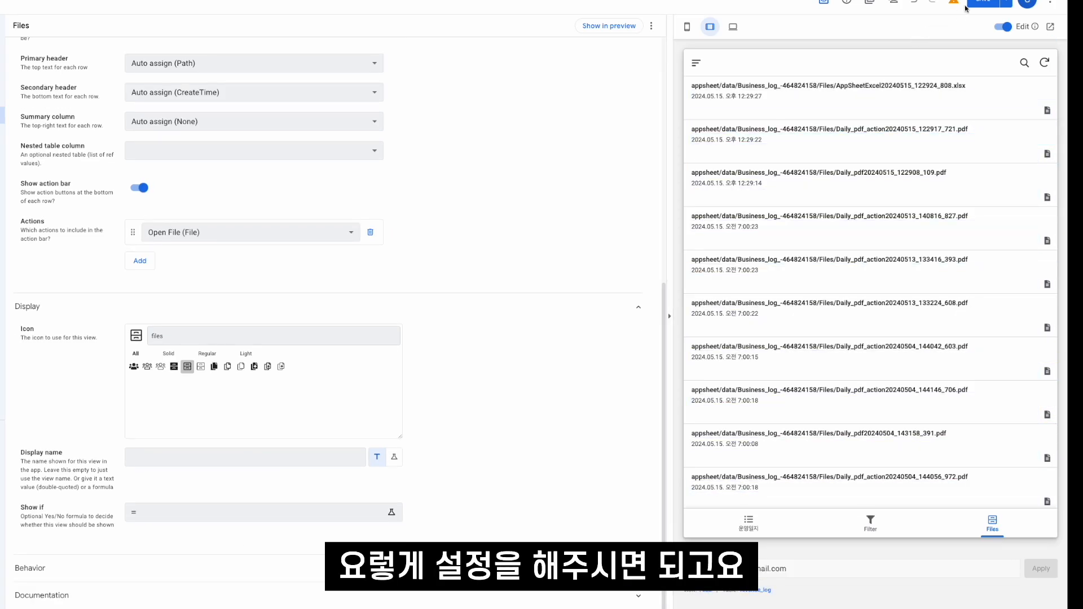
pyautogui.click(969, 5)
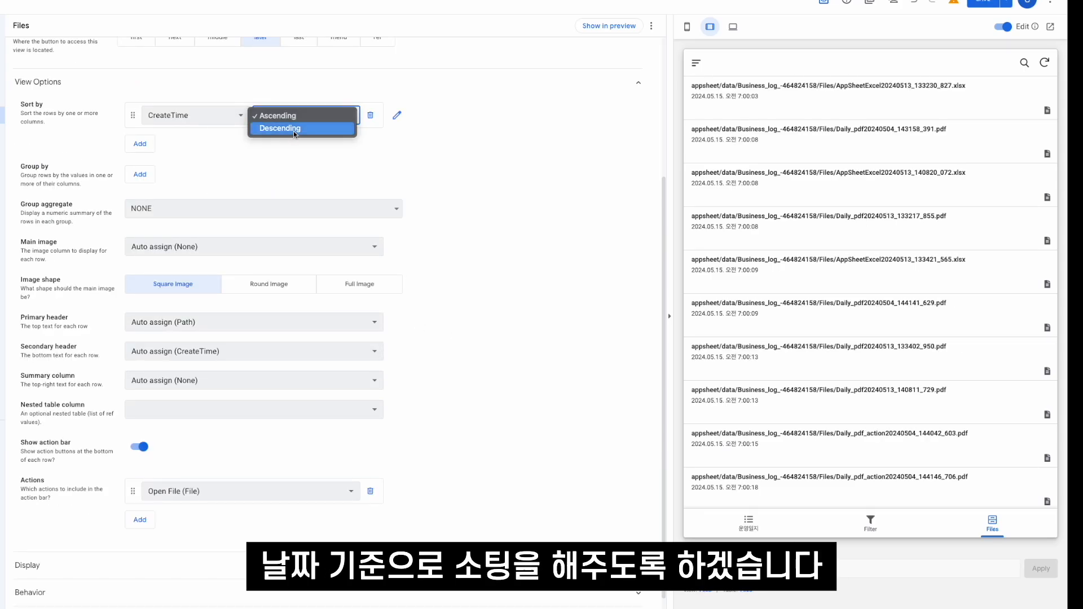
# - Sort the Files view by CreateTime in descending order and save the app
pyautogui.click(420, 132)
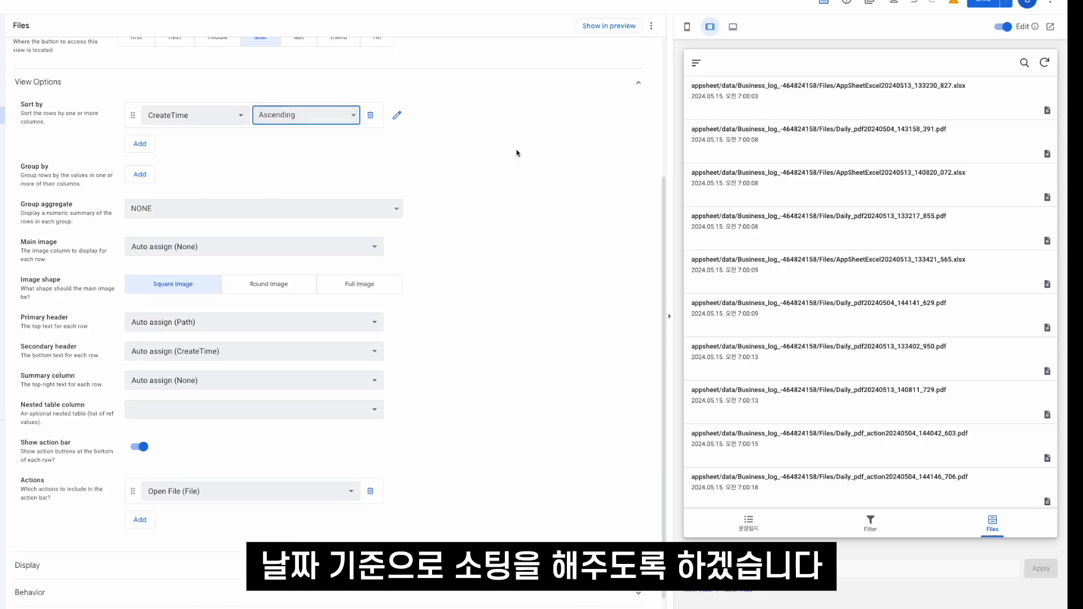
pyautogui.click(982, 2)
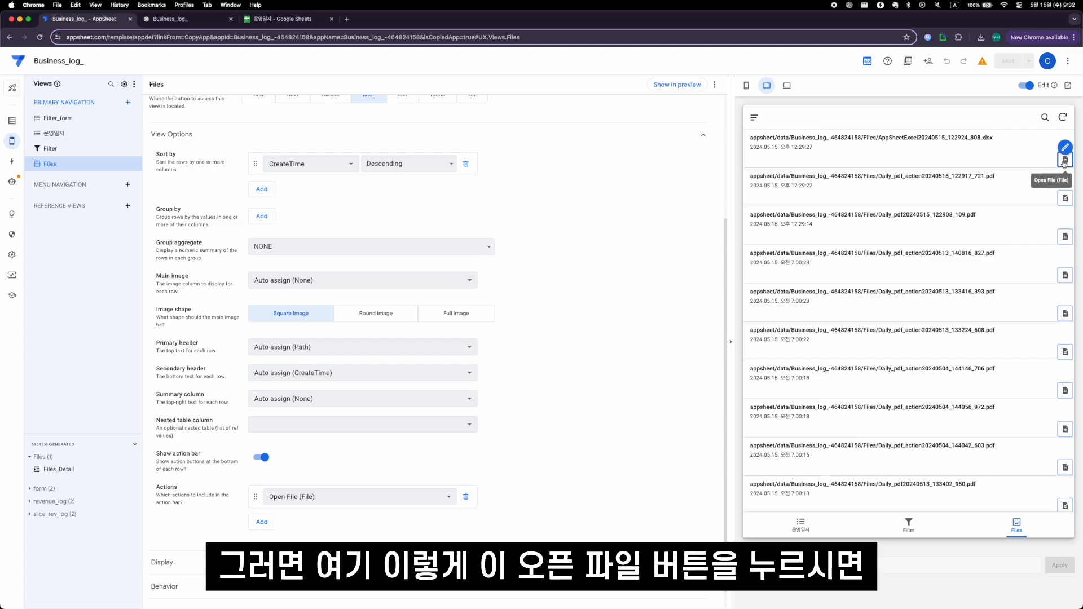
# - Open the newest AppSheetExcel file from the Files view and examine its column headers and rows in Excel
pyautogui.click(1065, 162)
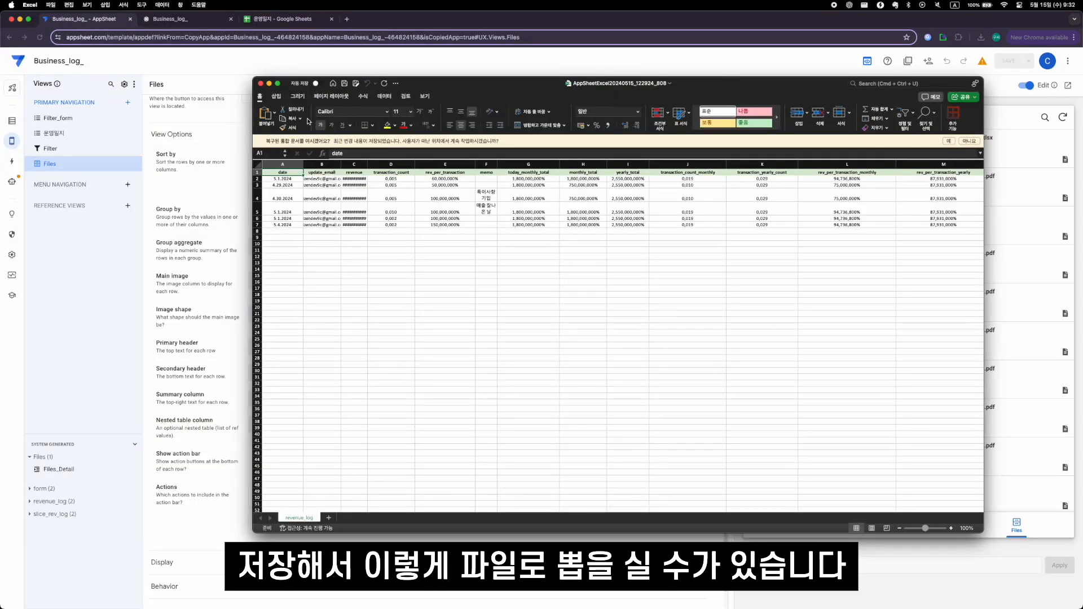
pyautogui.scroll(-3, 287, 176)
pyautogui.scroll(3, 286, 176)
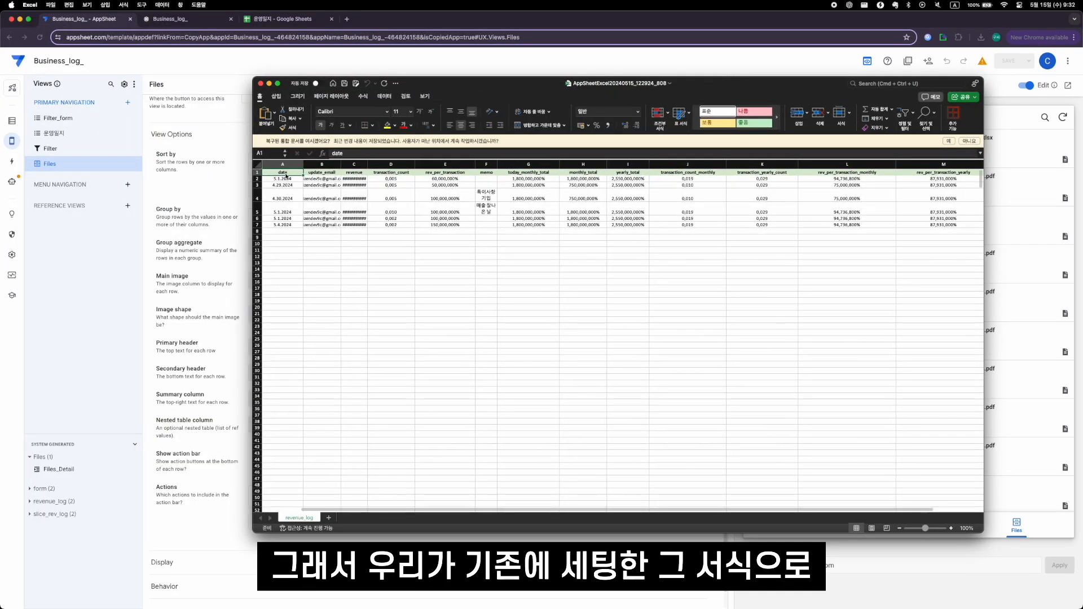
pyautogui.moveTo(286, 174); pyautogui.dragTo(922, 172)
pyautogui.click(922, 172)
pyautogui.click(469, 220)
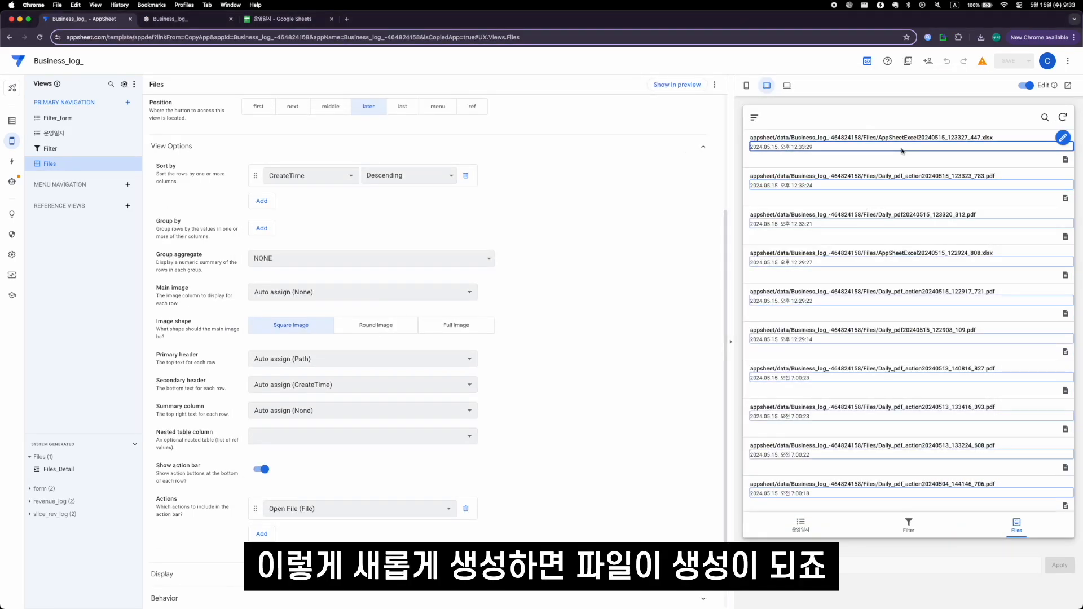
# - View the newly generated Daily_pdf_action PDF and the newest AppSheetExcel file from the Files view
pyautogui.click(795, 222)
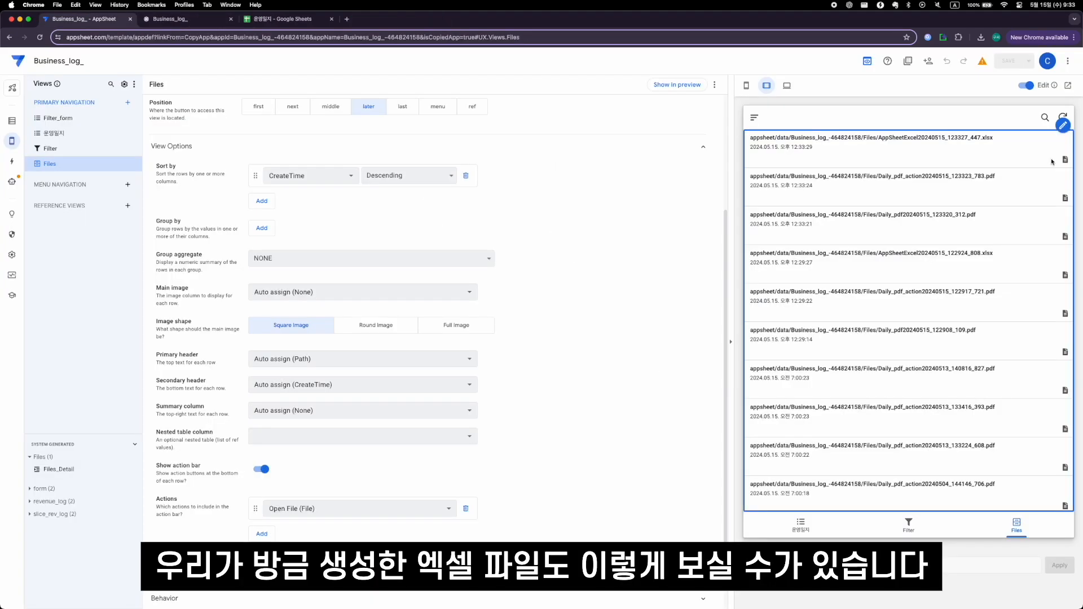
pyautogui.click(1065, 161)
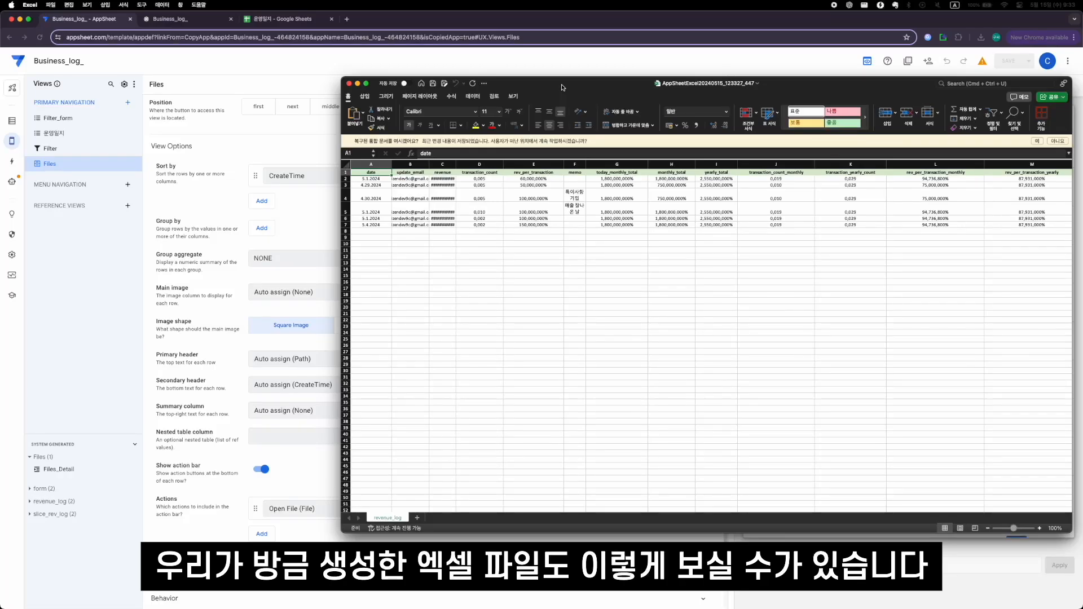
# - Widen the workbook's revenue column to inspect its values, and close the workbook without saving
pyautogui.doubleClick(455, 165)
pyautogui.moveTo(479, 178); pyautogui.dragTo(481, 226)
pyautogui.click(481, 225)
pyautogui.press('super+w')
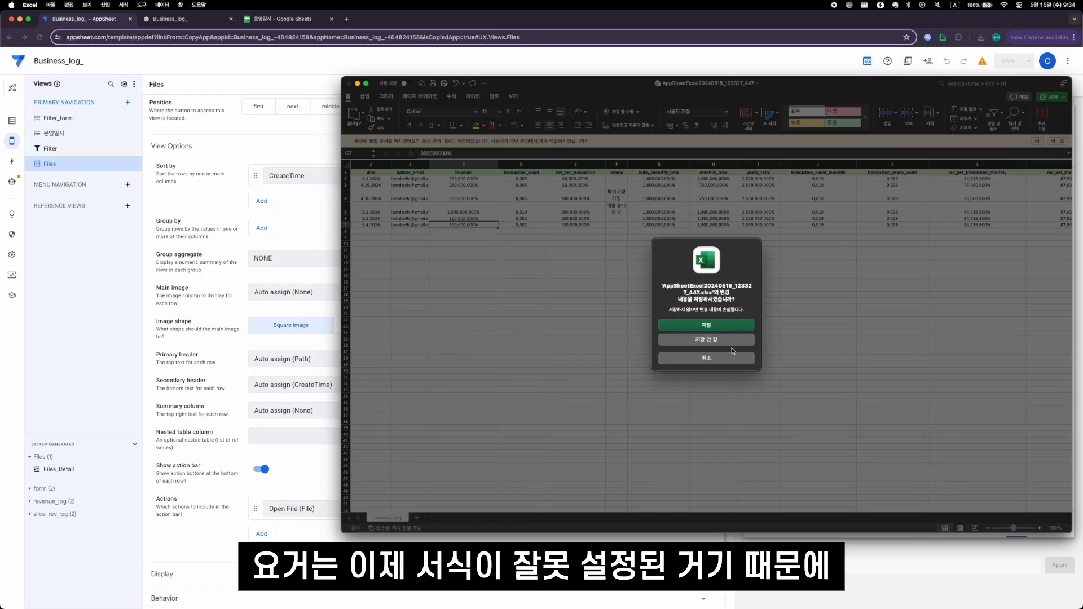
pyautogui.click(730, 341)
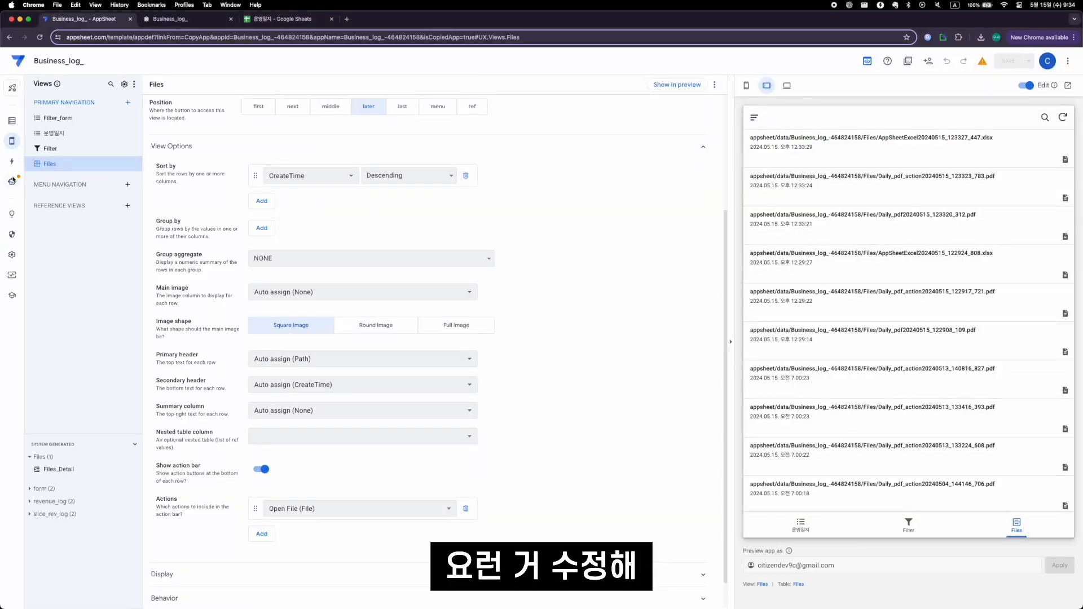
# - View the body template of the excel_creation bot's New step task and open it for editing in Google Sheets
pyautogui.click(12, 181)
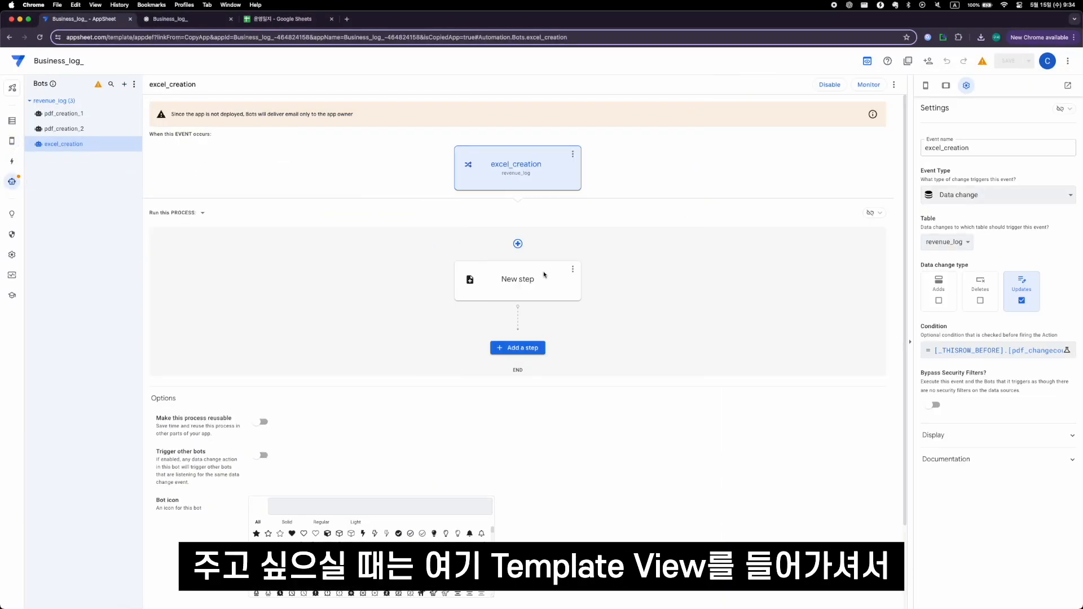
pyautogui.click(544, 274)
pyautogui.click(1059, 327)
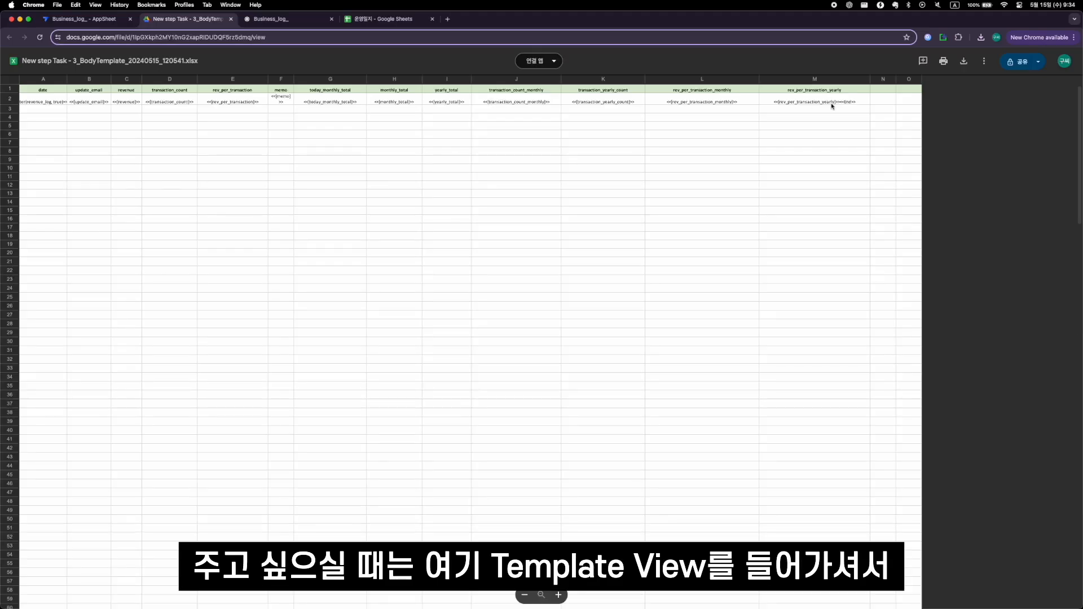
pyautogui.click(539, 60)
pyautogui.click(551, 89)
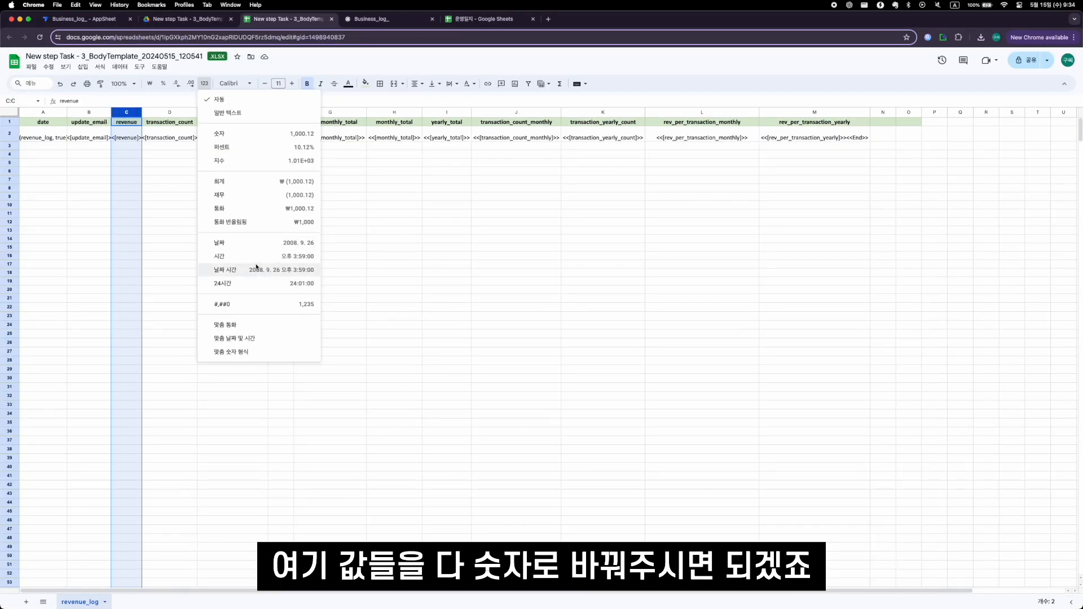
# - Apply the #,##0 number format to the template's revenue column
pyautogui.click(258, 304)
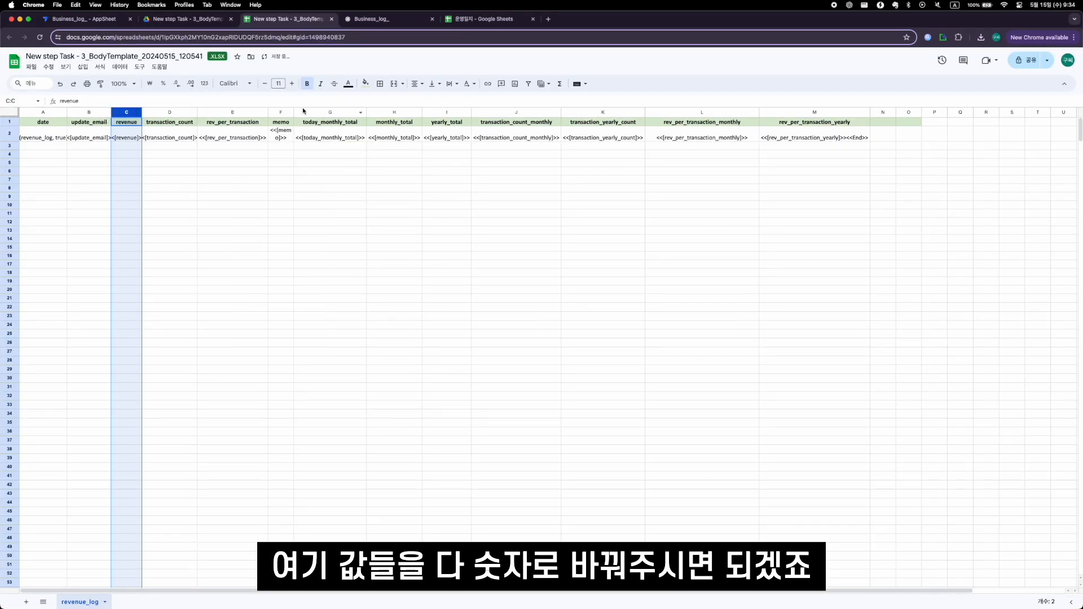
# - Apply the #,##0 number format to the rev_per_transaction column and the today_monthly_total through rev_per_transaction_yearly columns of the template
pyautogui.moveTo(305, 112); pyautogui.dragTo(814, 112)
pyautogui.keyDown('super'); pyautogui.click(232, 112); pyautogui.keyUp('super')
pyautogui.click(205, 84)
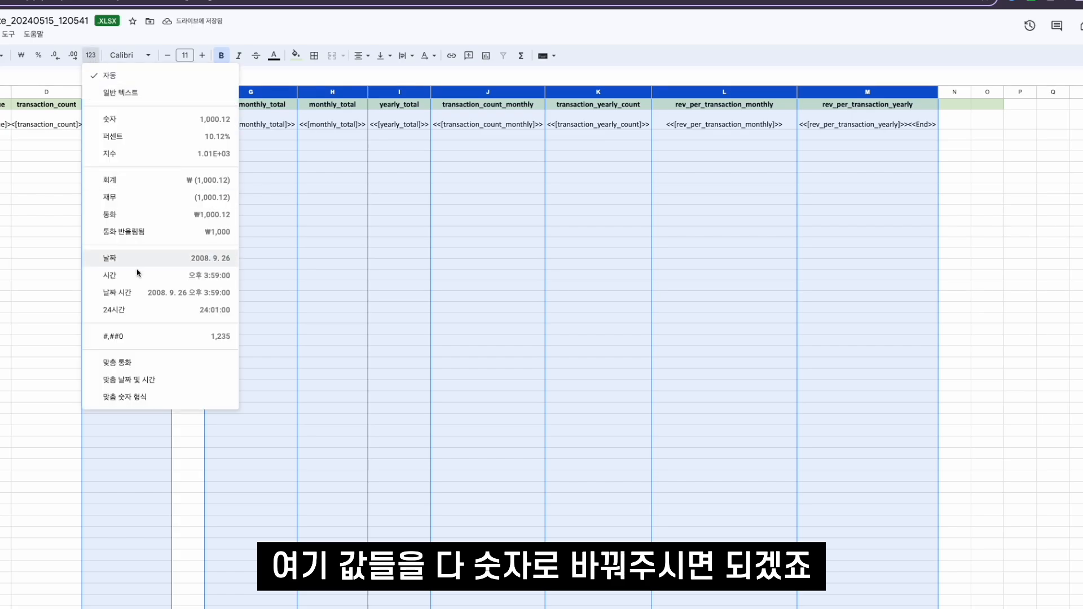
pyautogui.click(150, 336)
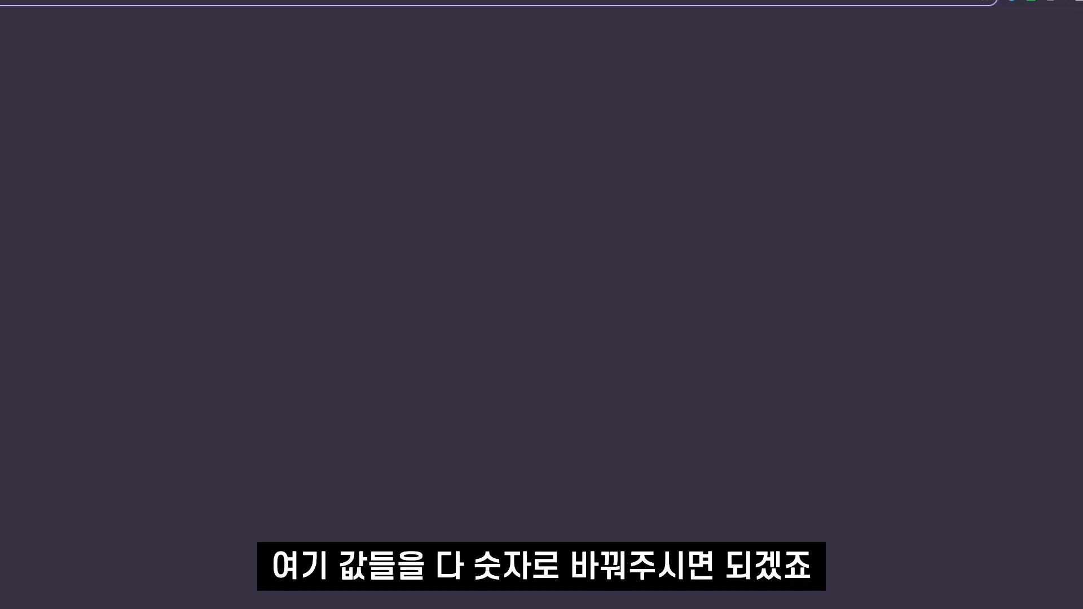
# - Open the newest AppSheetExcel file from the Files view, examine its revenue and date columns, and close the workbook
pyautogui.click(960, 25)
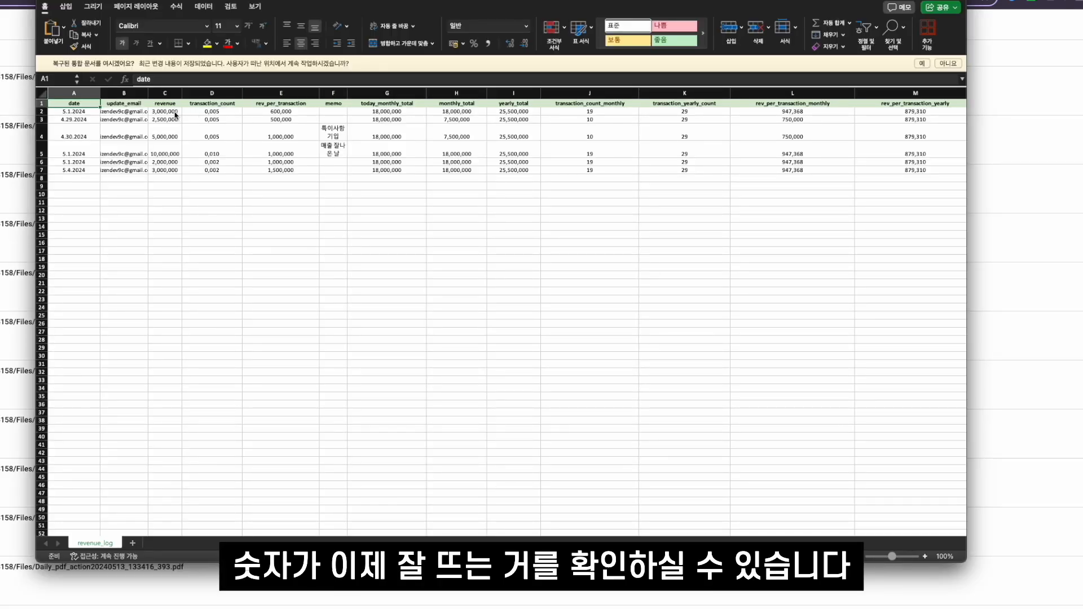
pyautogui.doubleClick(175, 112)
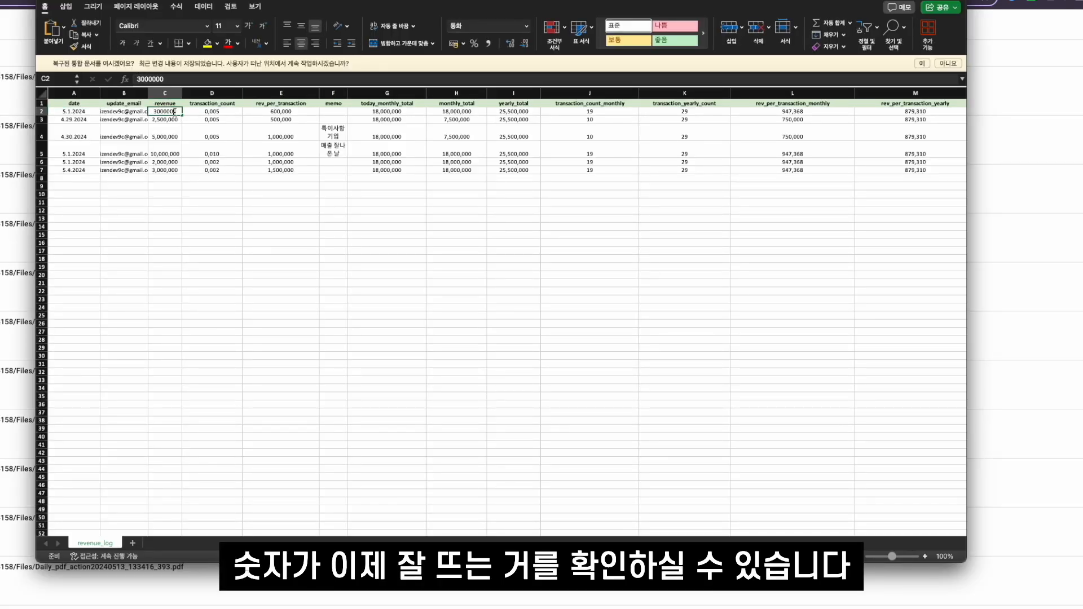
pyautogui.moveTo(177, 171); pyautogui.dragTo(176, 113)
pyautogui.click(176, 113)
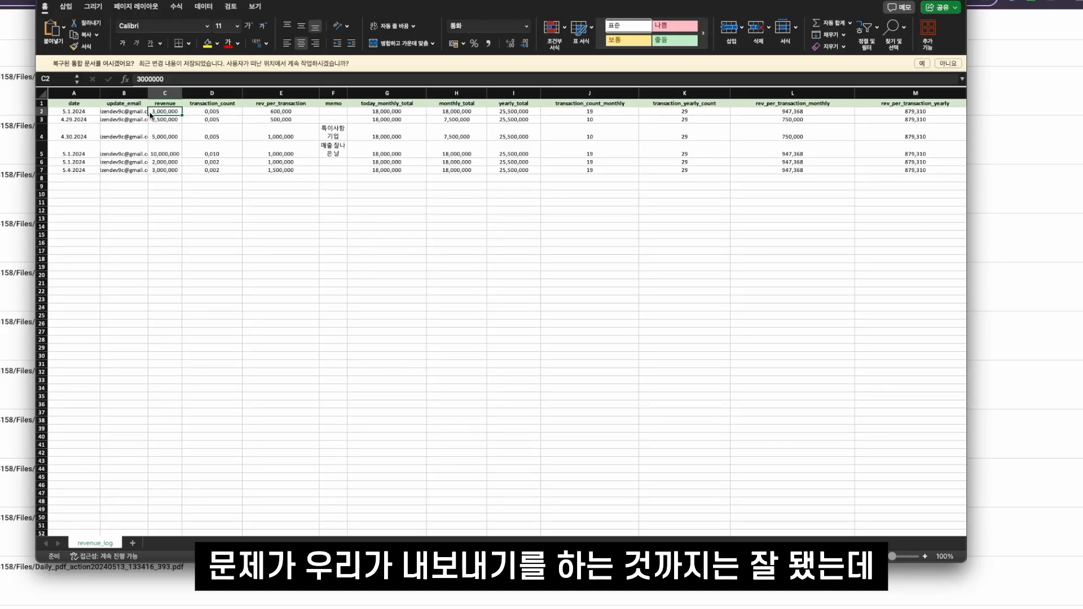
pyautogui.moveTo(78, 115); pyautogui.dragTo(86, 179)
pyautogui.click(86, 178)
pyautogui.click(80, 121)
pyautogui.moveTo(82, 120); pyautogui.dragTo(82, 172)
pyautogui.click(82, 172)
pyautogui.press('cmd+w')
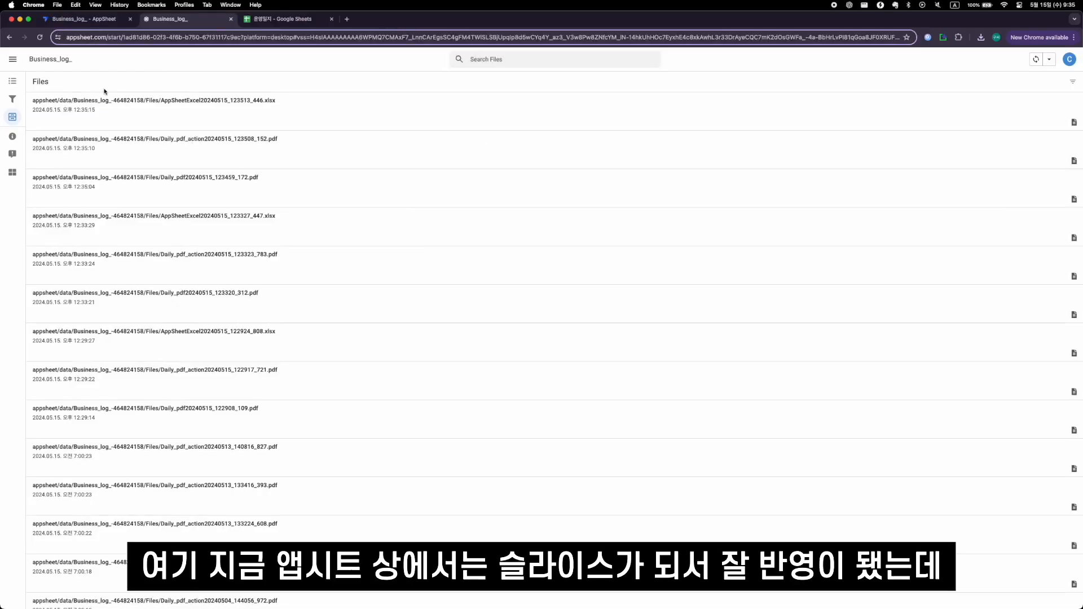
# - Compare the filtered records in the 운영일지 view with the Files list, in the running app and the editor preview
pyautogui.click(13, 80)
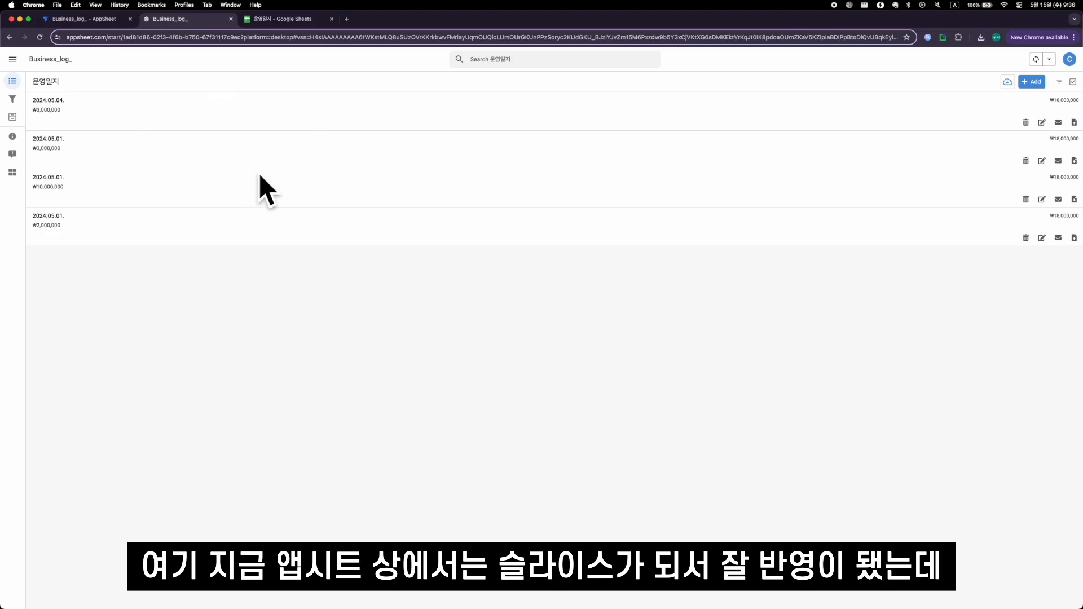
pyautogui.click(12, 117)
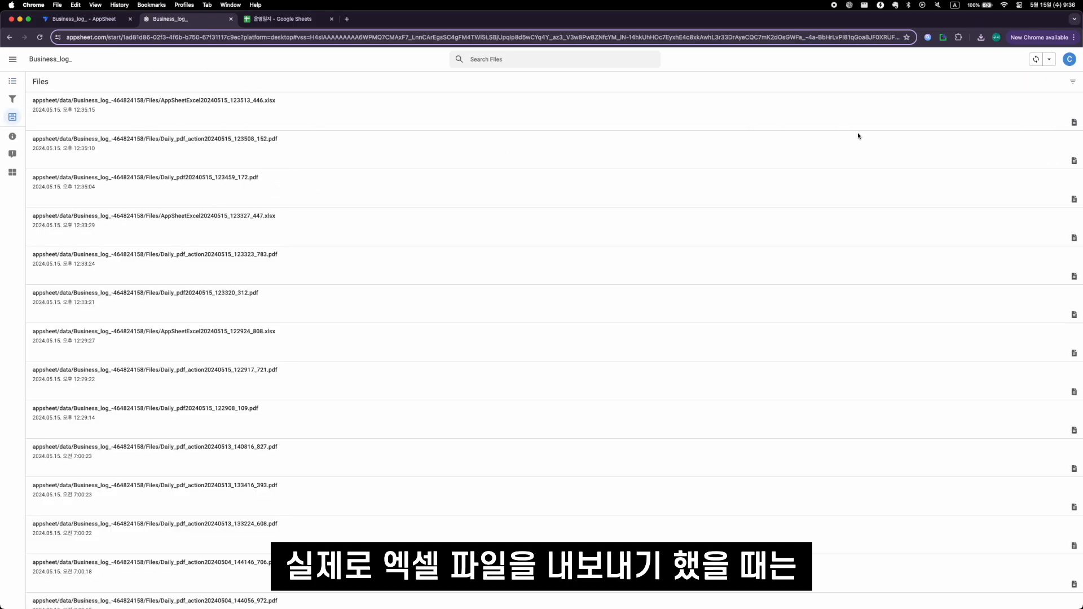
pyautogui.click(12, 80)
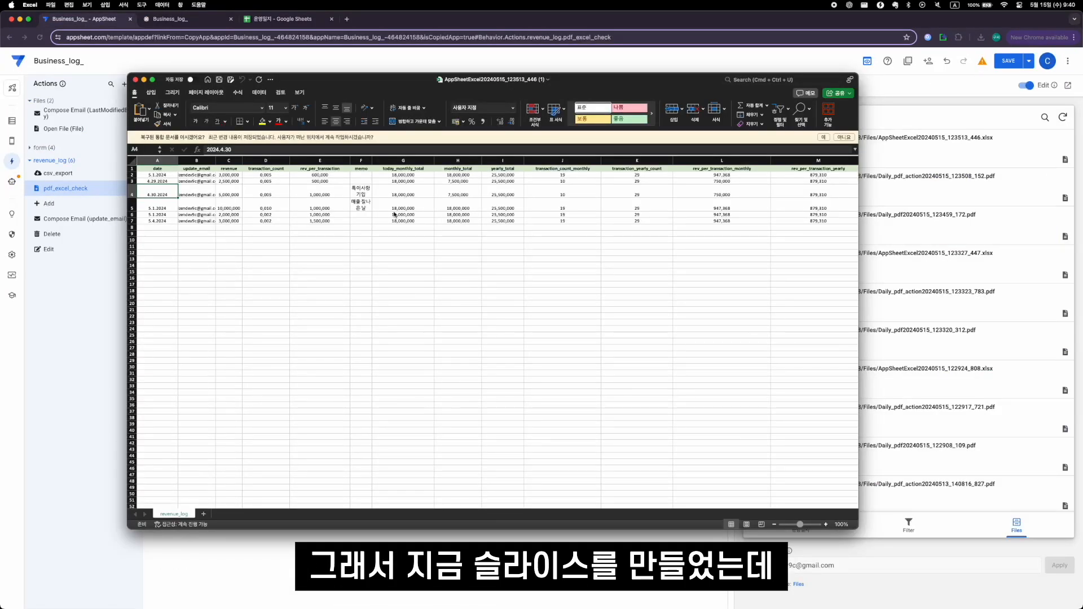
pyautogui.press('super+w')
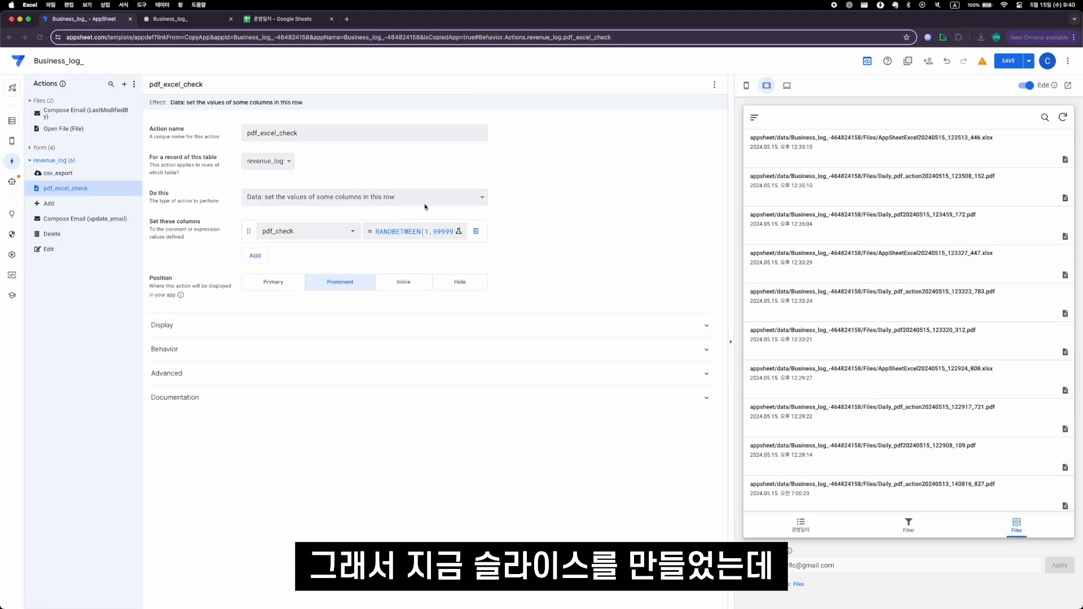
pyautogui.click(726, 163)
pyautogui.click(813, 521)
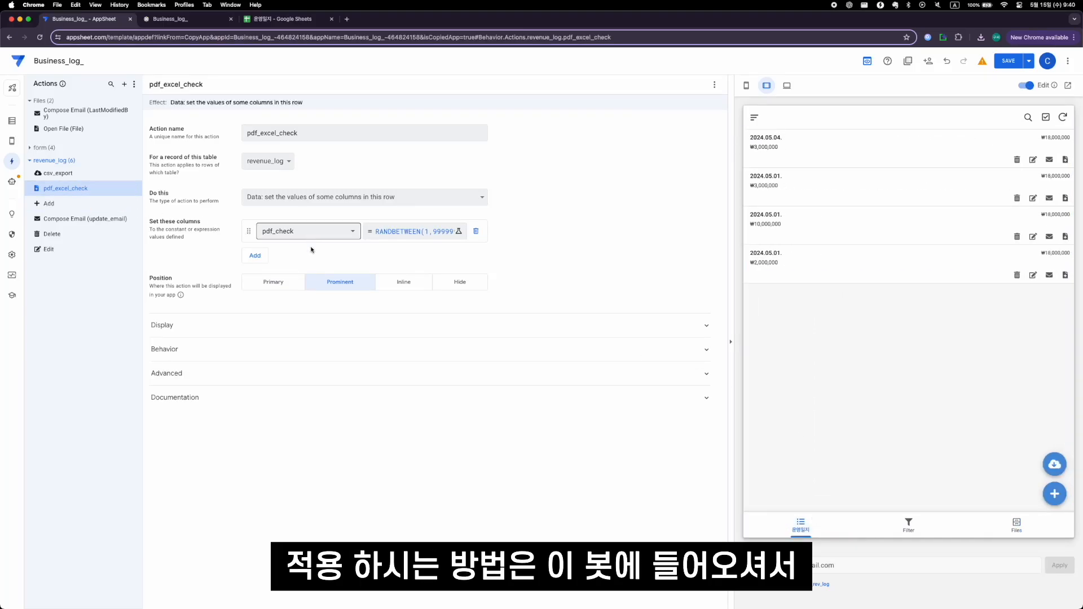
# - Open the excel_creation bot's file template for editing in Google Sheets
pyautogui.click(12, 181)
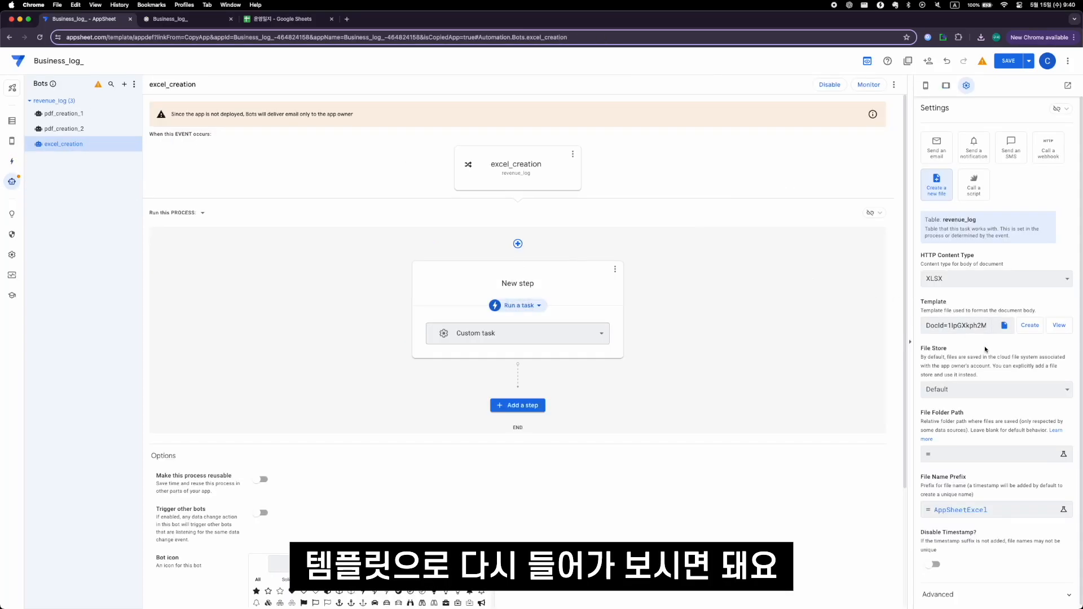
pyautogui.click(1059, 325)
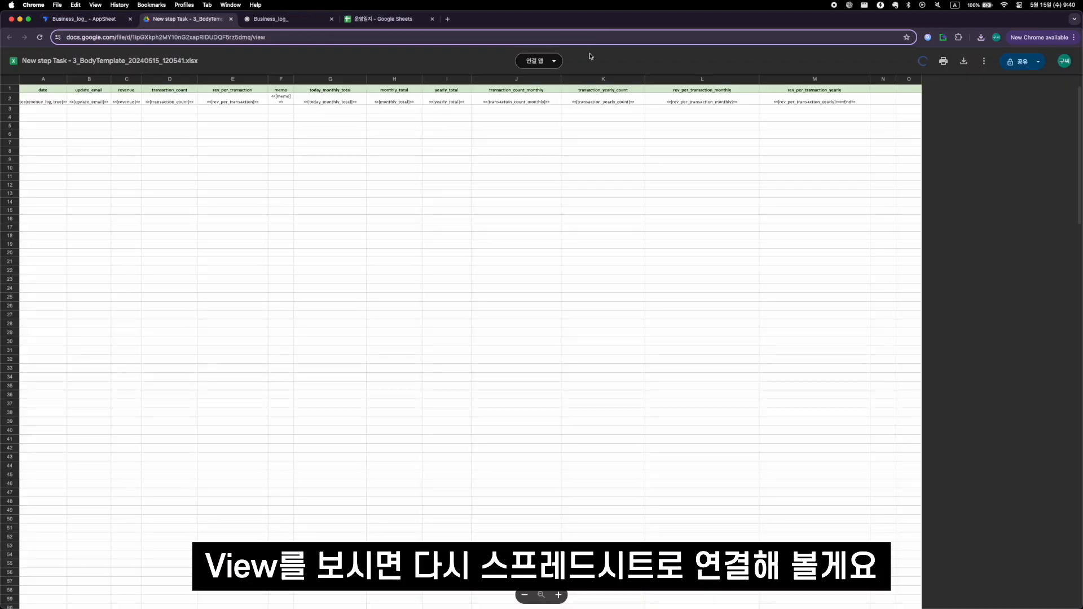
pyautogui.click(542, 61)
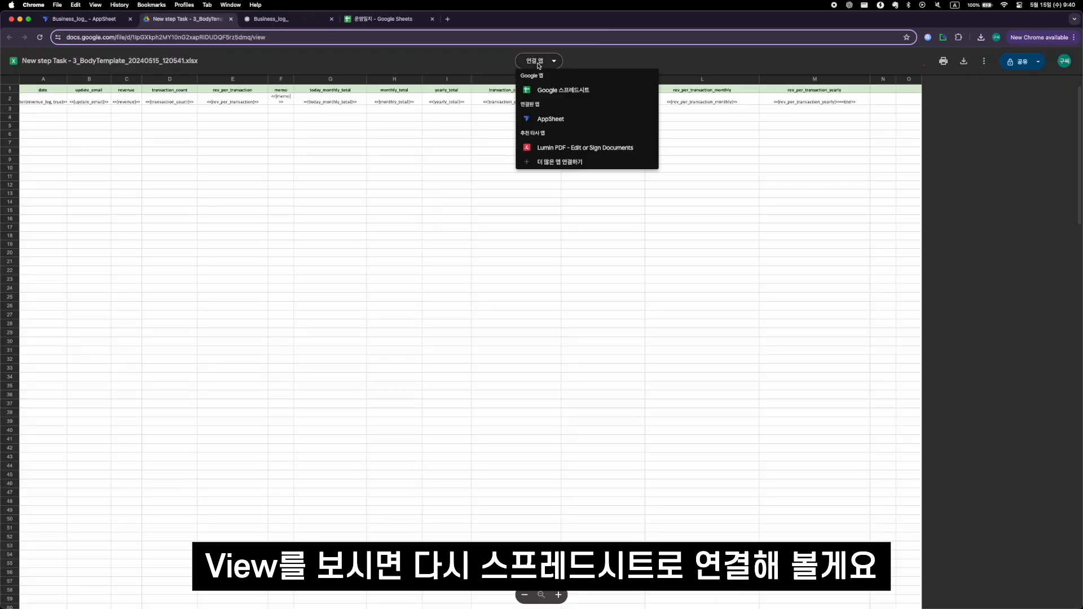
pyautogui.click(551, 91)
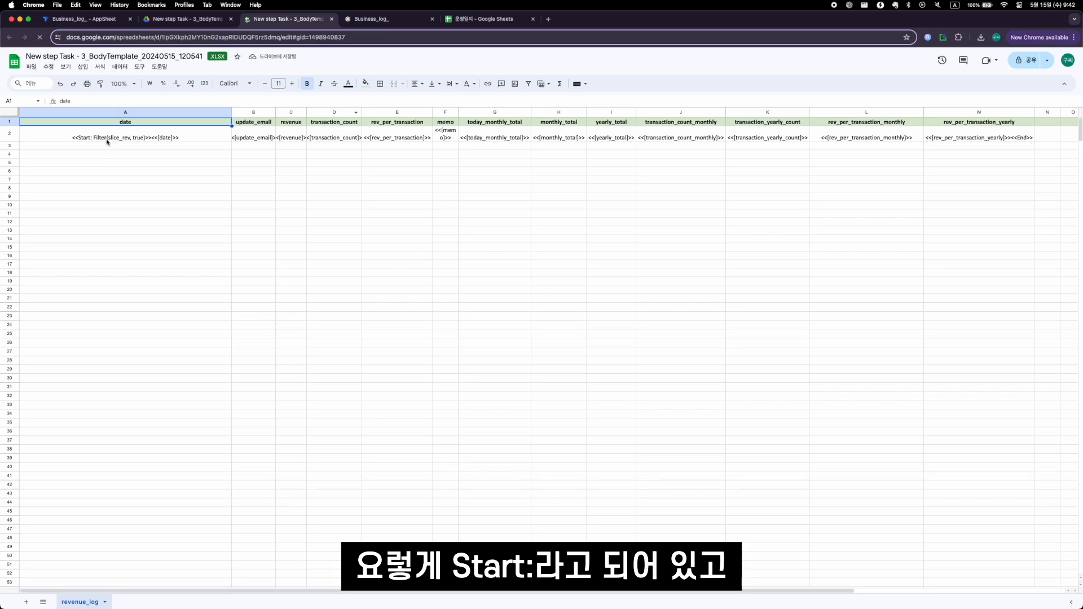
# - Set the table in cell A2's Start Filter expression to revenue_log
pyautogui.click(115, 137)
pyautogui.doubleClick(113, 138)
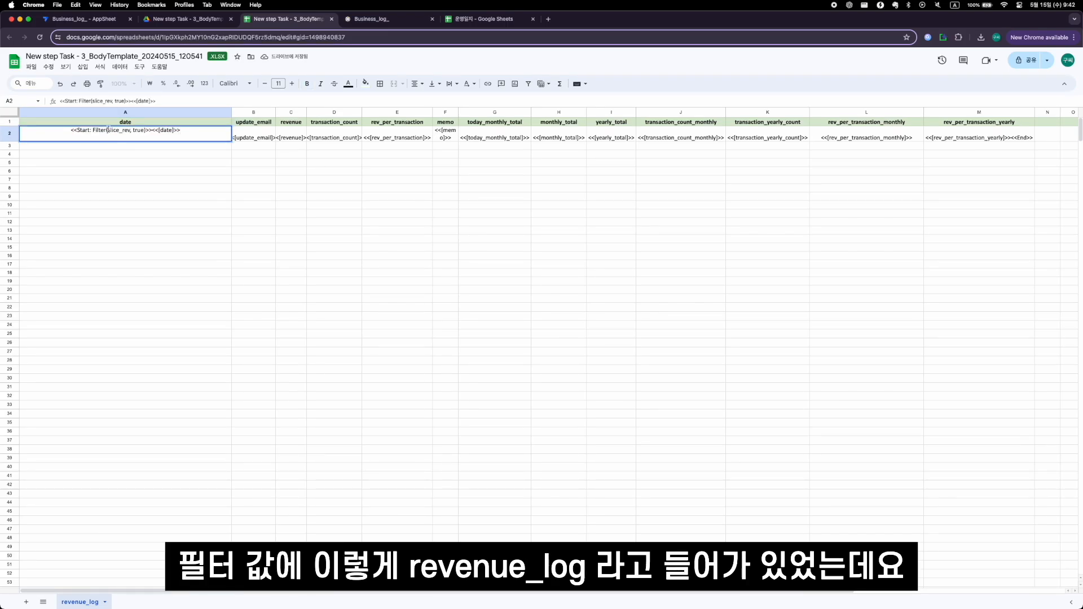
pyautogui.write('revenue_log')
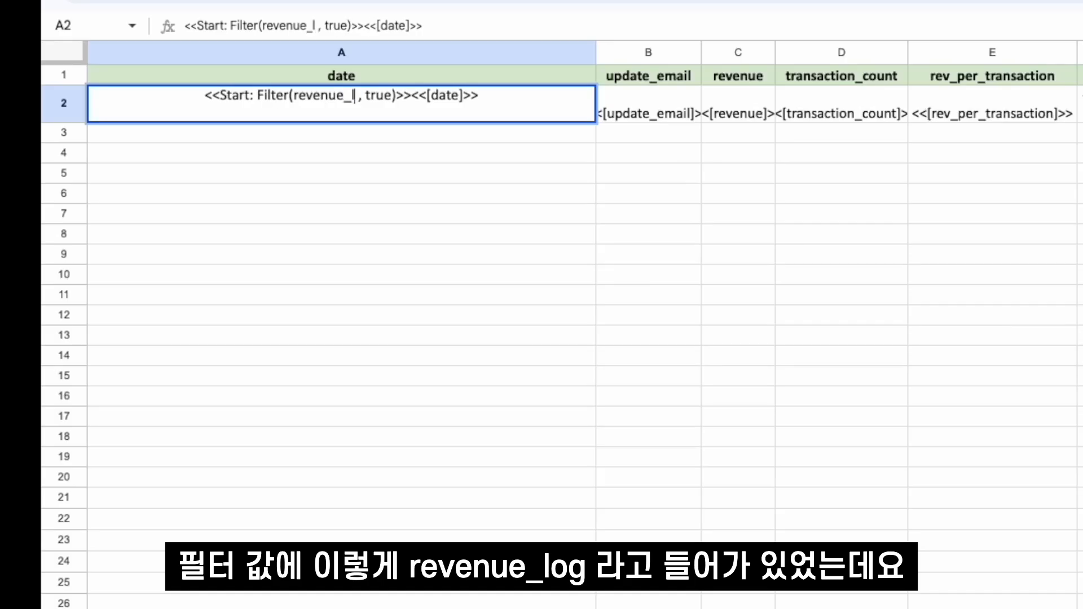
pyautogui.press('Return')
pyautogui.press('Up')
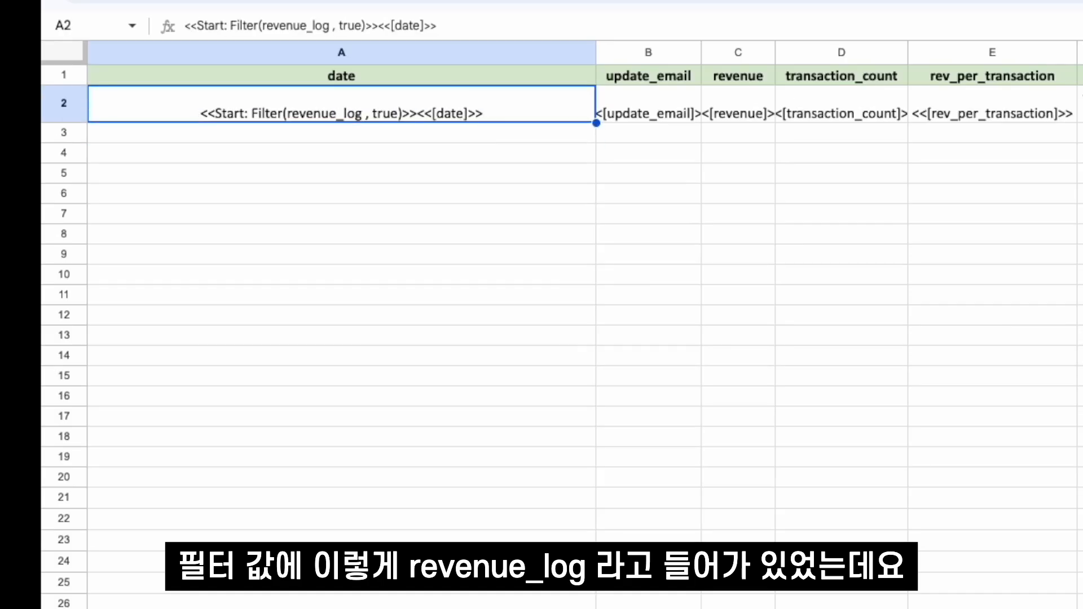
# - Replace the Filter function with SELECT in cell A2's Start expression
pyautogui.press('Return')
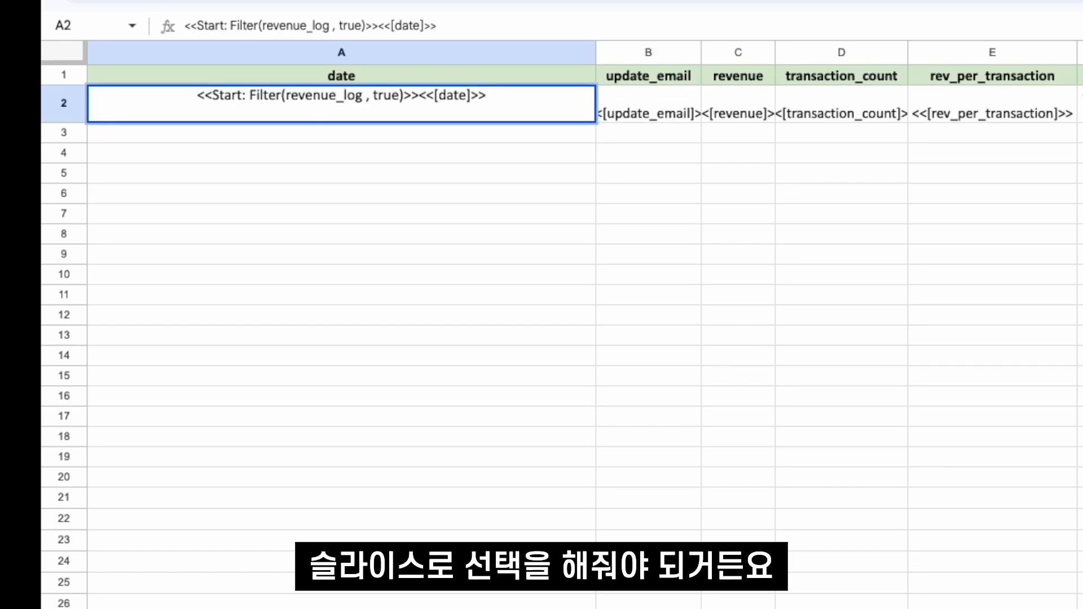
pyautogui.doubleClick(324, 95)
pyautogui.click(255, 96)
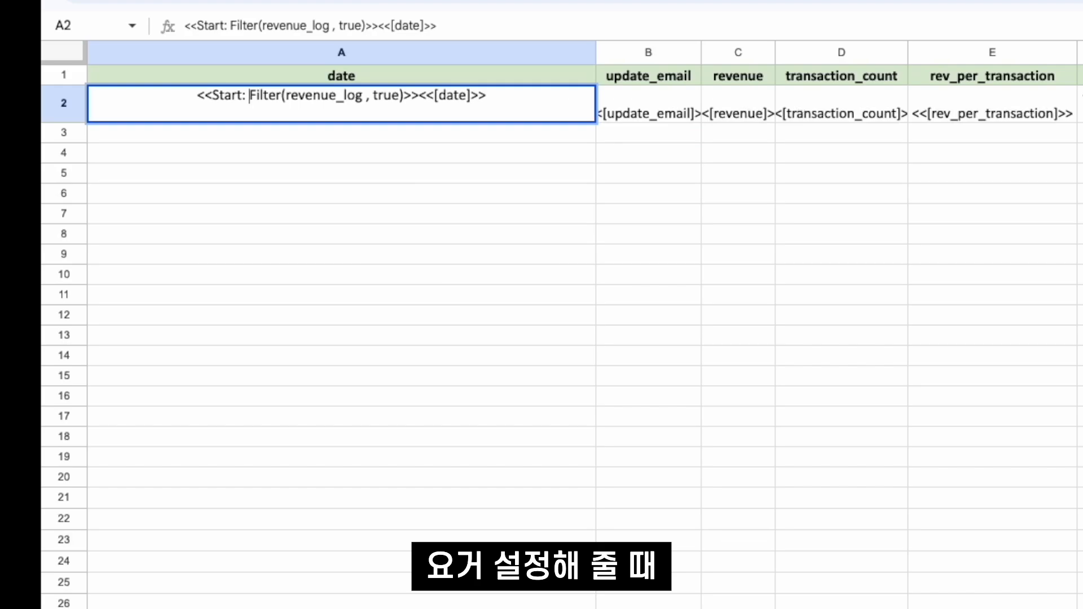
pyautogui.hotkey('shift', 'Right')
pyautogui.hotkey('shift', 'Right')
pyautogui.hotkey('shift', 'Right')
pyautogui.hotkey('shift', 'Right')
pyautogui.hotkey('shift', 'Right')
pyautogui.hotkey('shift', 'Right')
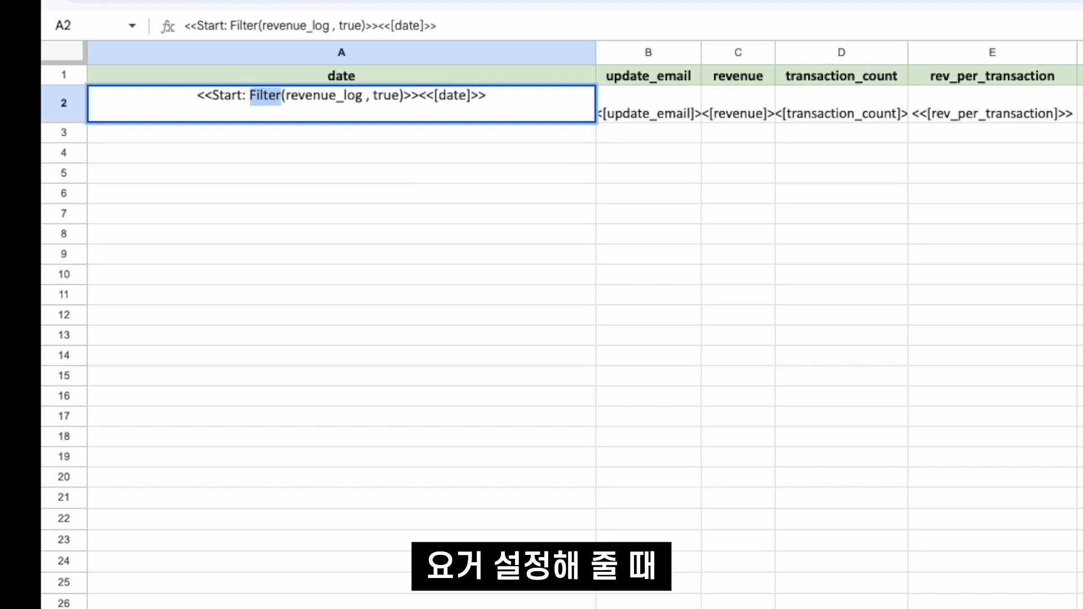
pyautogui.write('SELECT')
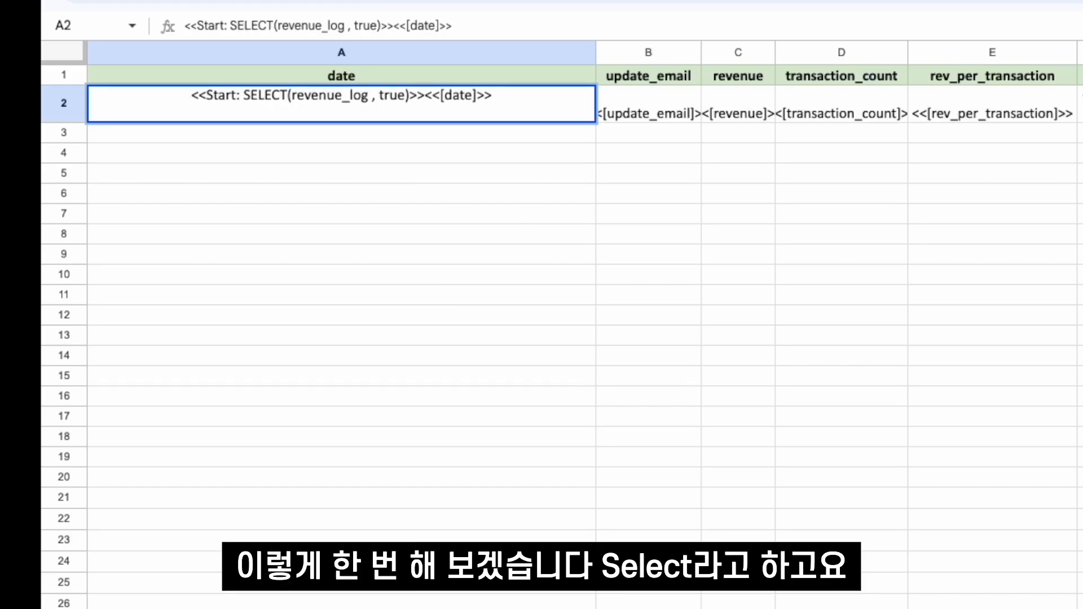
# - Set the SELECT arguments in cell A2's Start expression to slice_rev_log[revenue_id], TRUE
pyautogui.press('Delete')
pyautogui.press('Delete')
pyautogui.press('Delete')
pyautogui.press('Delete')
pyautogui.press('Delete')
pyautogui.press('Delete')
pyautogui.press('Delete')
pyautogui.press('Delete')
pyautogui.press('Delete')
pyautogui.press('Delete')
pyautogui.press('Delete')
pyautogui.press('Delete')
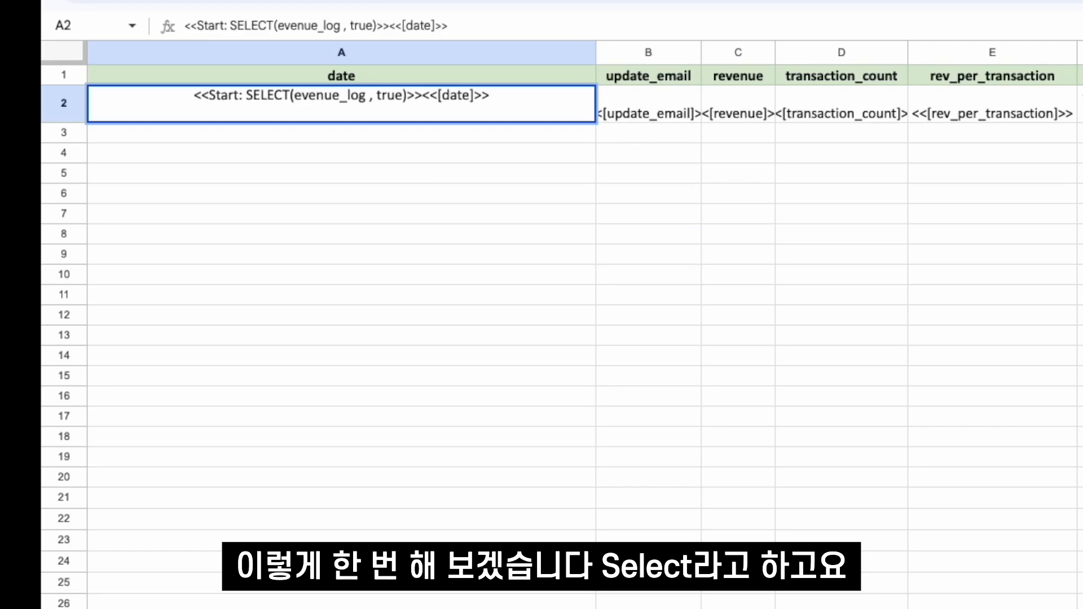
pyautogui.write('slice_rev')
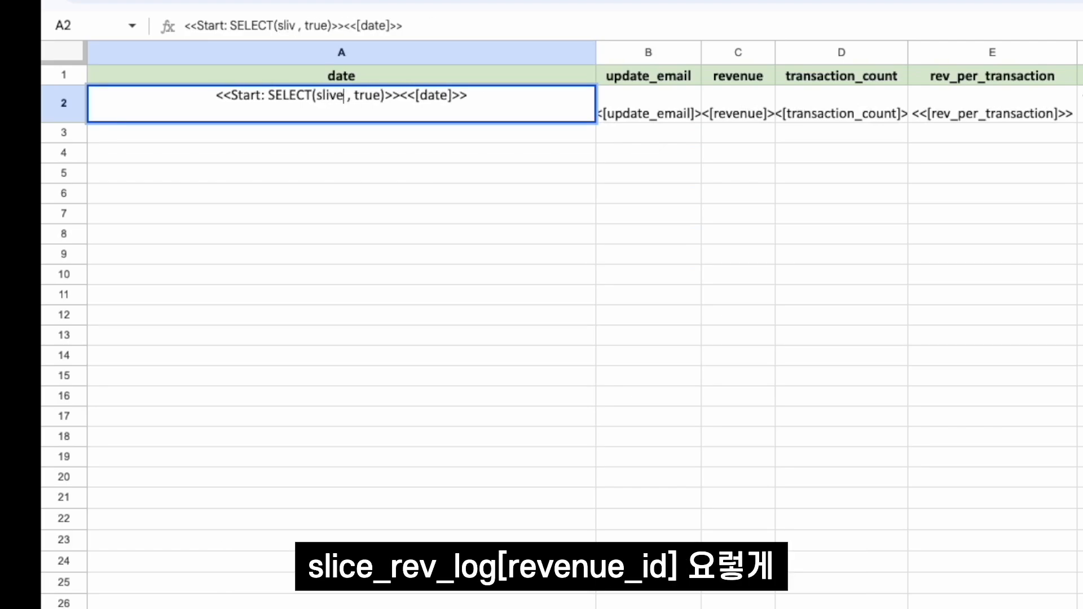
pyautogui.press('Delete')
pyautogui.press('Delete')
pyautogui.press('Delete')
pyautogui.press('Delete')
pyautogui.press('Delete')
pyautogui.press('Delete')
pyautogui.write('[]revenue_id')
pyautogui.press('Right')
pyautogui.write(', TRUE')
pyautogui.click(316, 95)
pyautogui.write('_log')
pyautogui.press('Return')
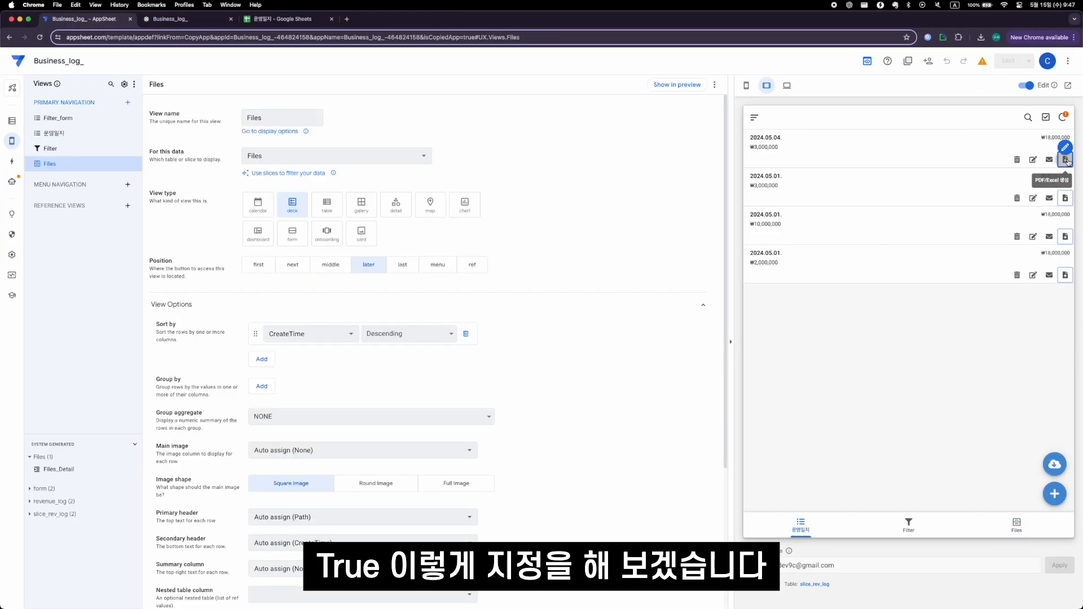
# - Open the newest AppSheetExcel file from the preview's Files view and examine the exported dates and records
pyautogui.click(946, 148)
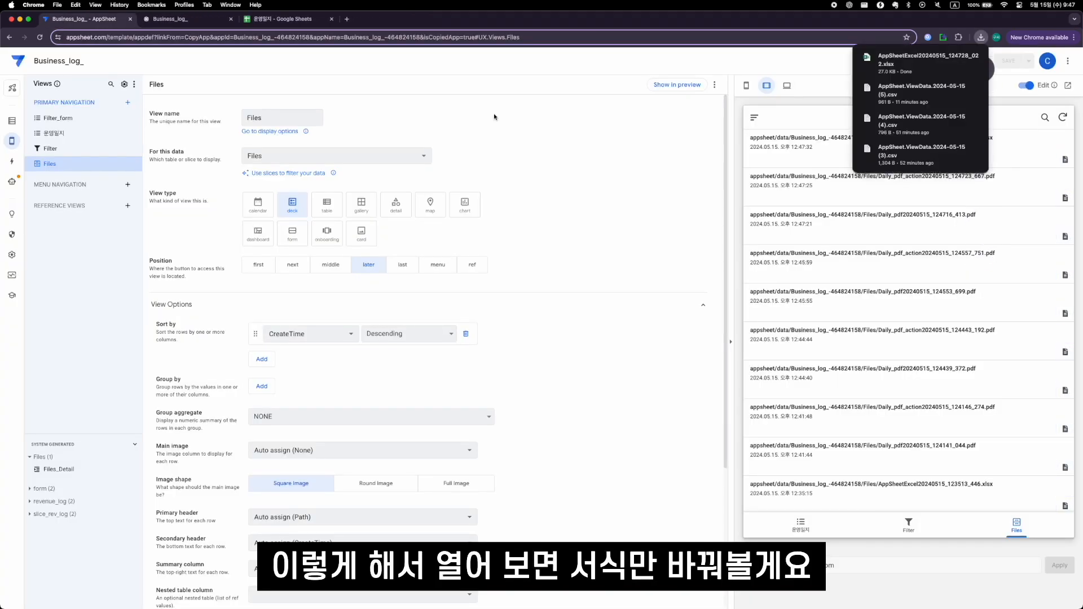
pyautogui.click(889, 70)
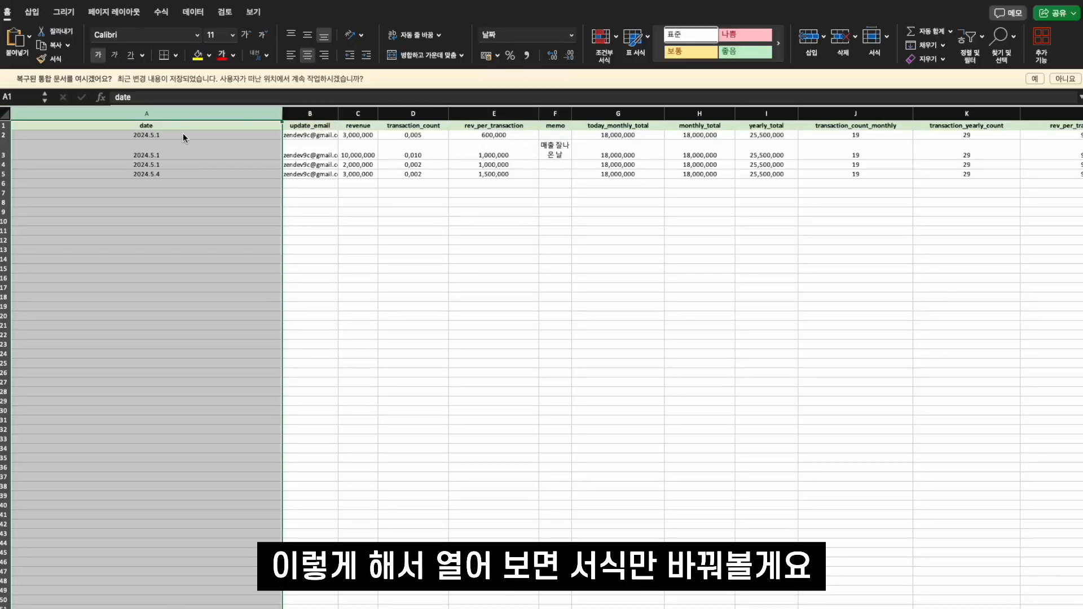
pyautogui.click(233, 213)
pyautogui.click(228, 128)
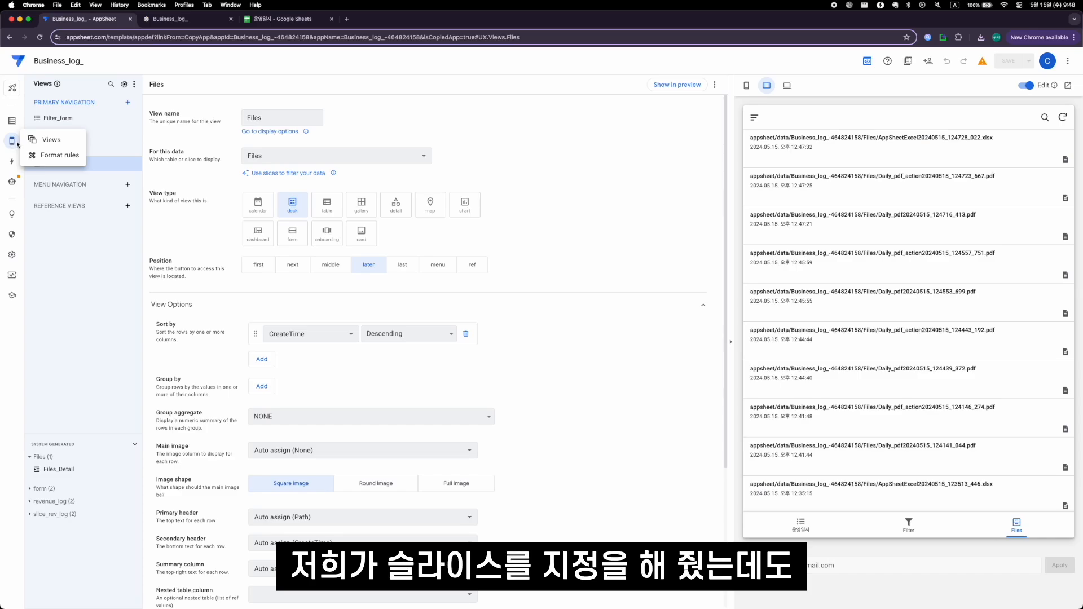
# - View the 운영일지 records in the preview and reopen the excel_creation bot's New step template in Google Sheets
pyautogui.click(805, 531)
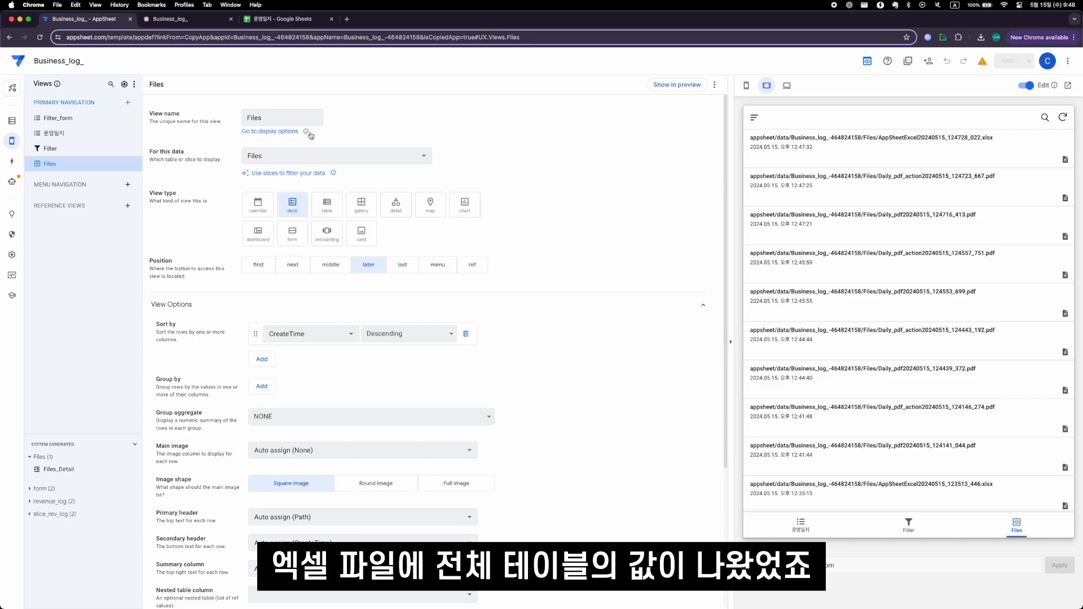
pyautogui.click(12, 181)
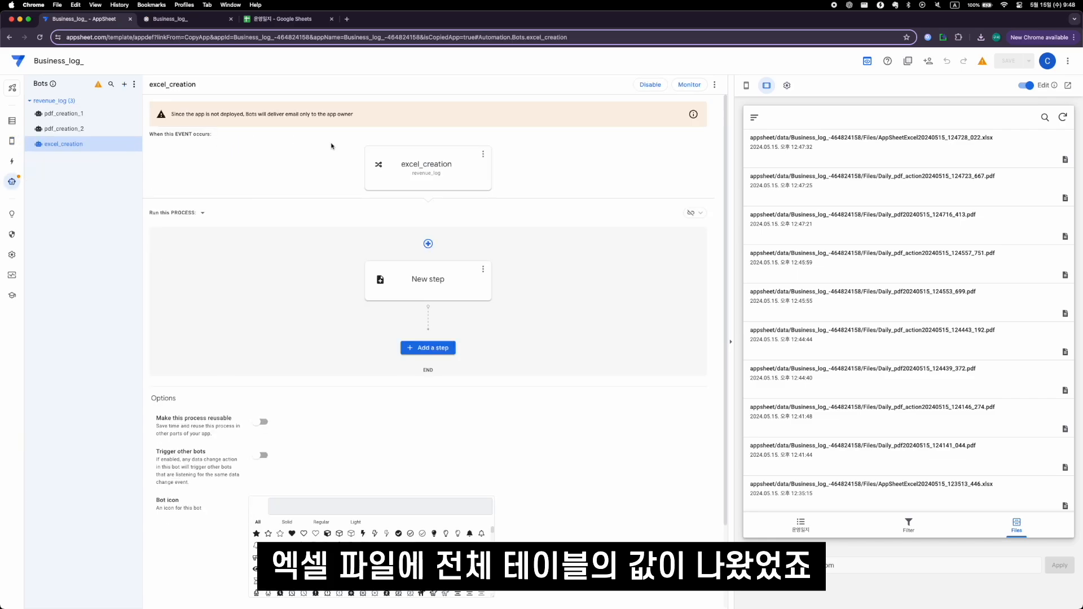
pyautogui.click(454, 294)
pyautogui.click(1054, 326)
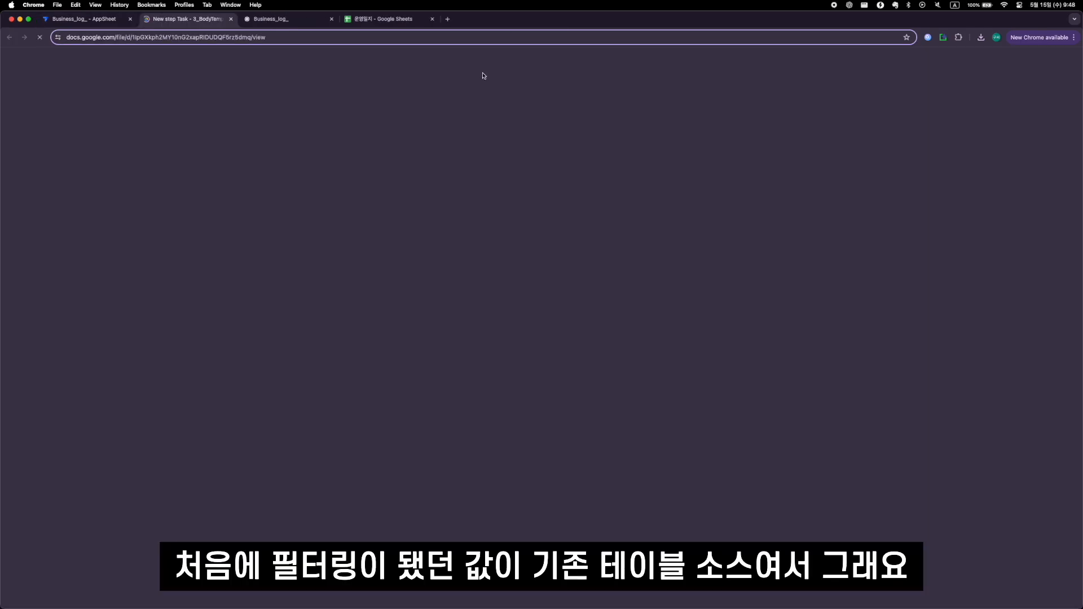
pyautogui.click(516, 65)
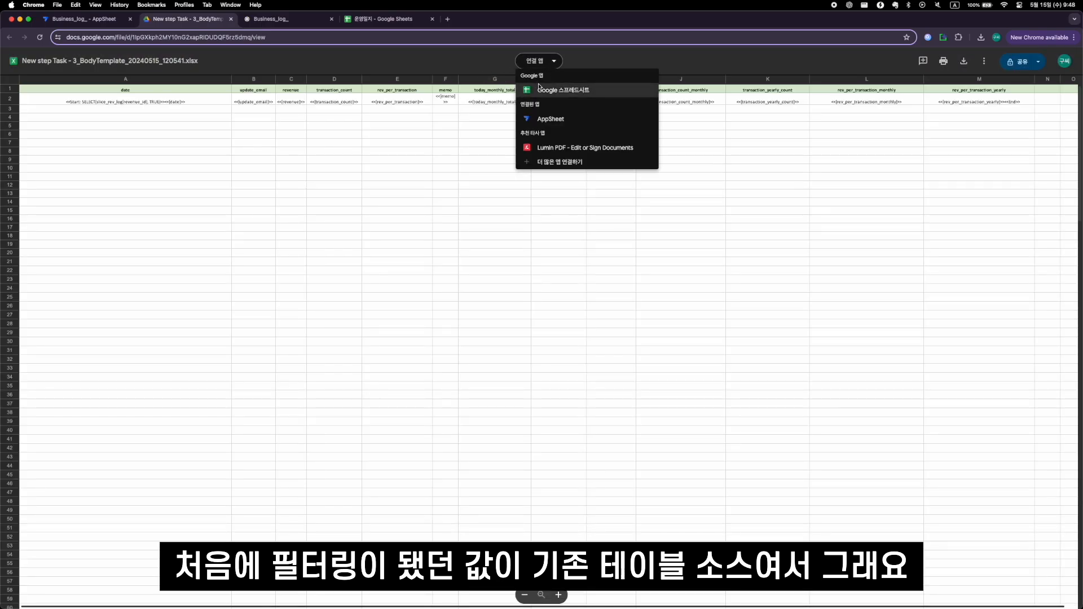
pyautogui.click(556, 89)
# - Examine the SELECT function, slice name, key column and TRUE argument in cell A2, and the neighbouring column placeholders
pyautogui.click(172, 136)
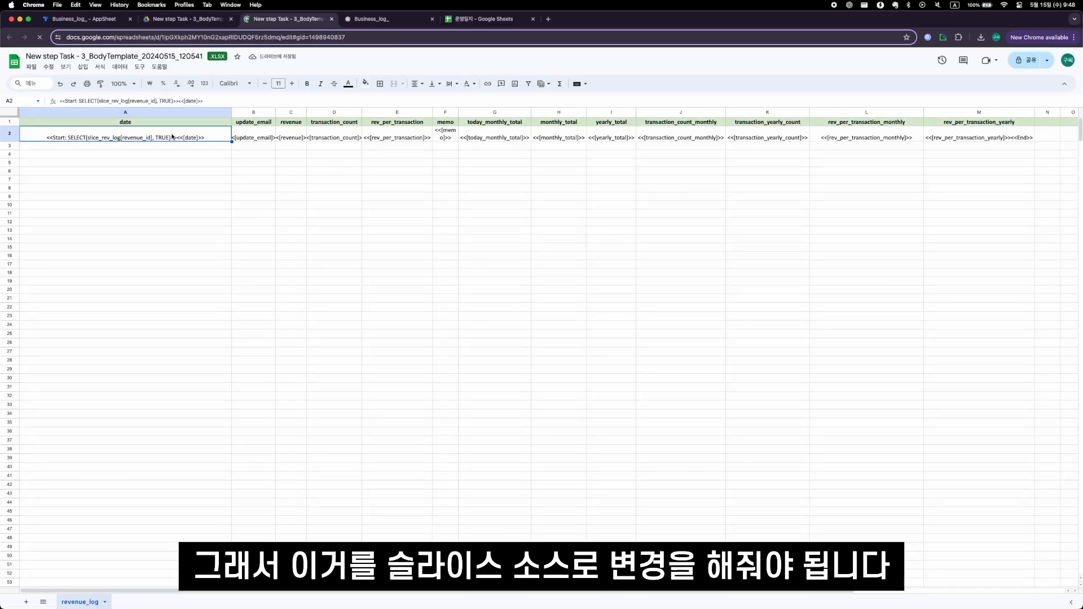
pyautogui.doubleClick(116, 137)
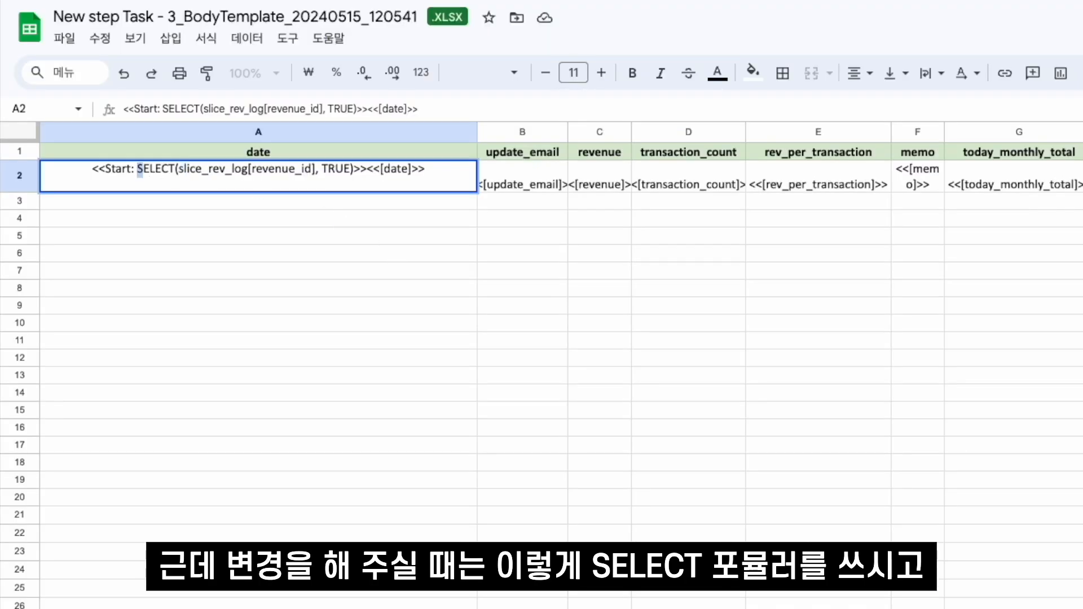
pyautogui.moveTo(177, 169); pyautogui.dragTo(249, 170)
pyautogui.click(249, 170)
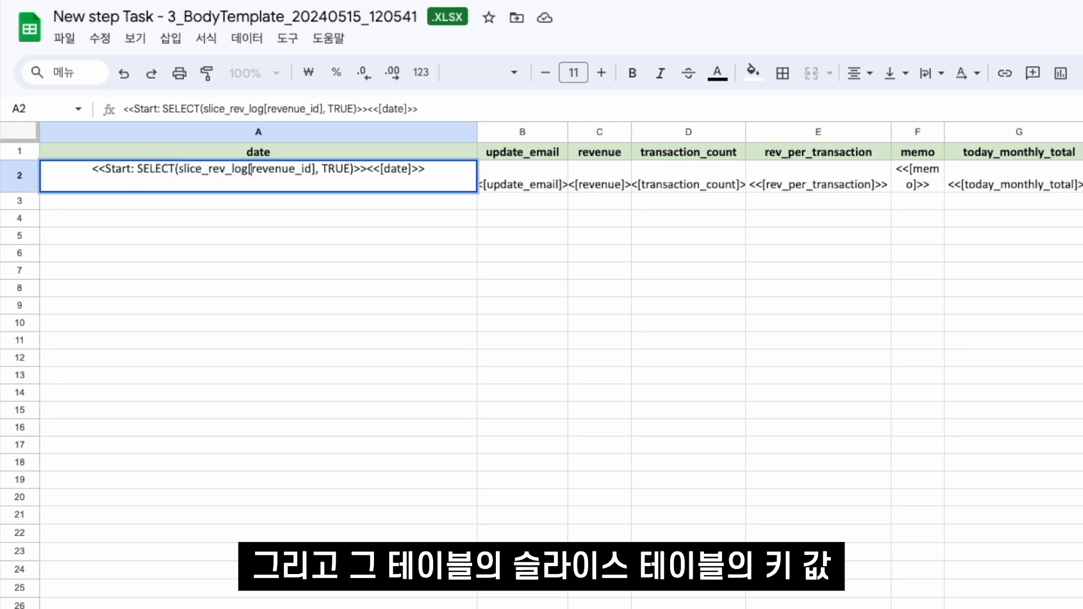
pyautogui.doubleClick(254, 169)
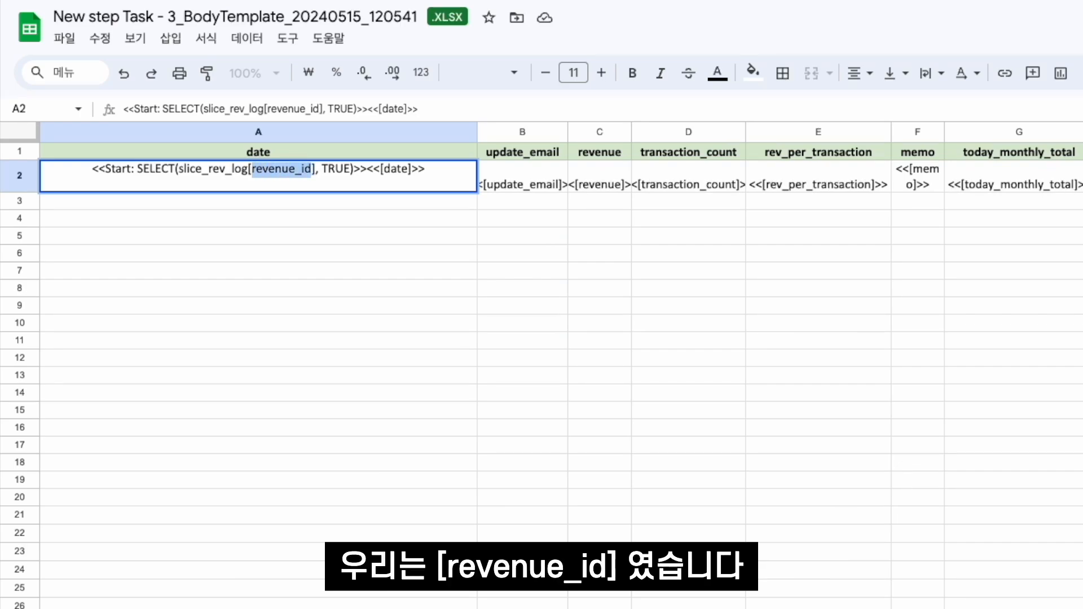
pyautogui.press('Right')
pyautogui.press('Right')
pyautogui.press('Right')
pyautogui.press('Right')
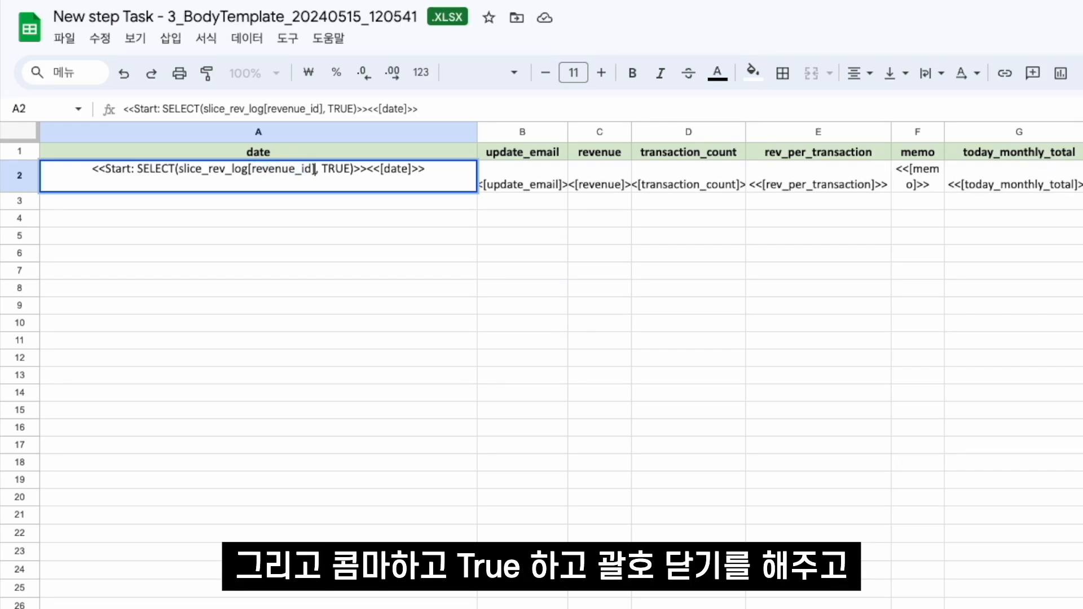
pyautogui.hotkey('shift', 'Right')
pyautogui.hotkey('shift', 'Right')
pyautogui.hotkey('shift', 'Right')
pyautogui.hotkey('shift', 'Right')
pyautogui.hotkey('shift', 'Right')
pyautogui.press('Right')
pyautogui.click(495, 303)
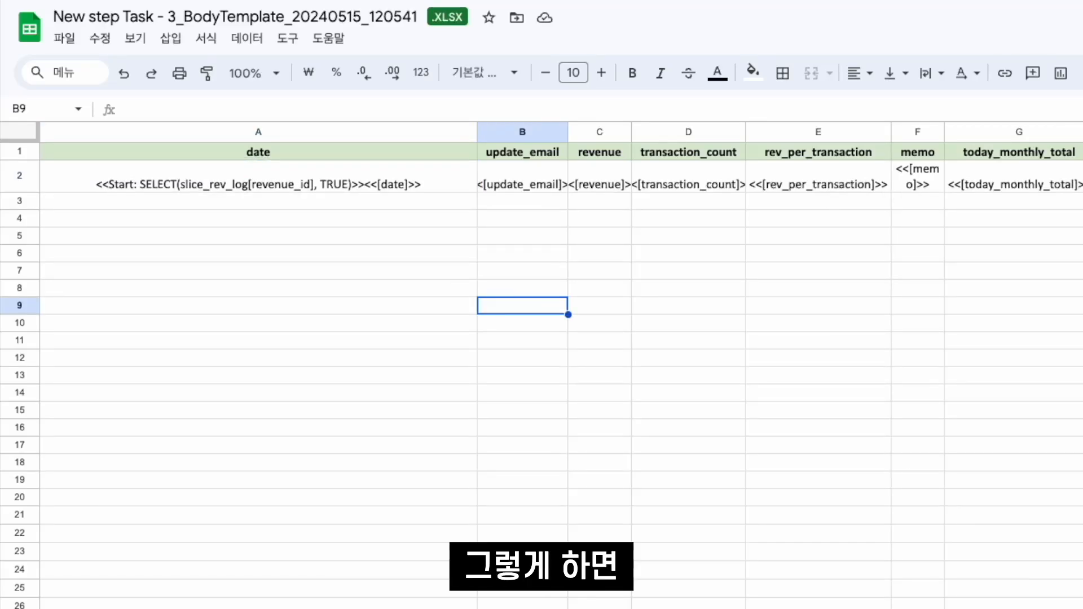
pyautogui.click(385, 170)
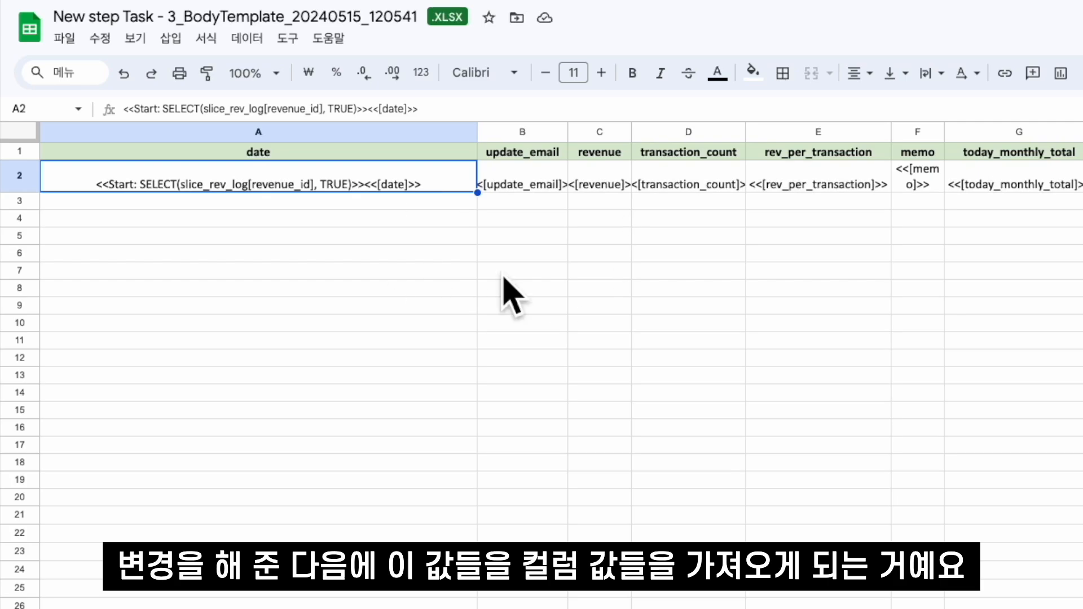
pyautogui.click(527, 172)
pyautogui.hotkey('ctrl', 'Right')
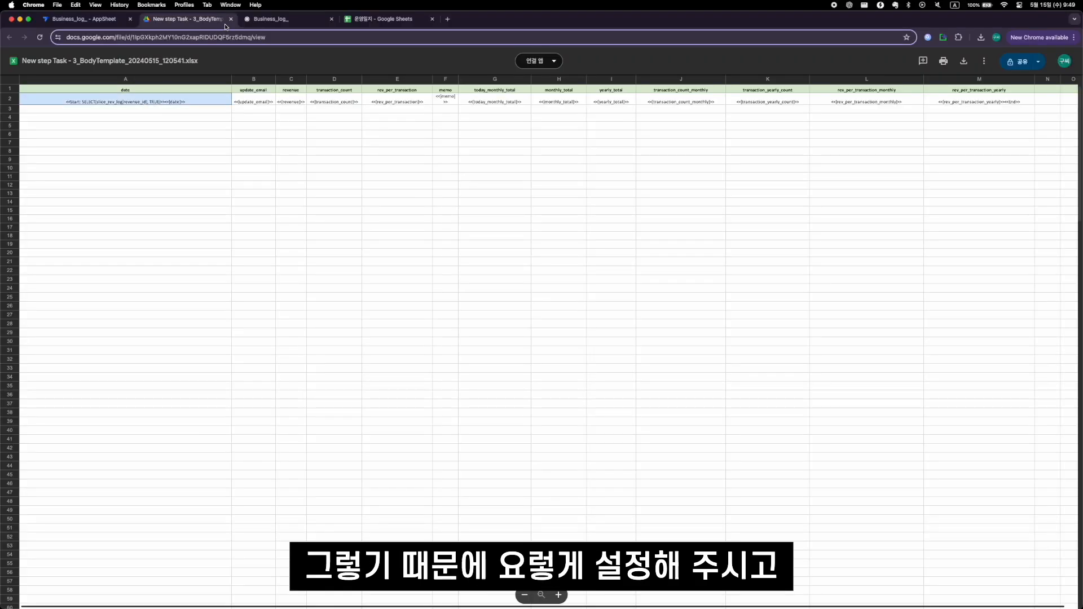
# - Sync the running app, and view the 운영일지 and Files views in the AppSheet editor preview
pyautogui.click(139, 25)
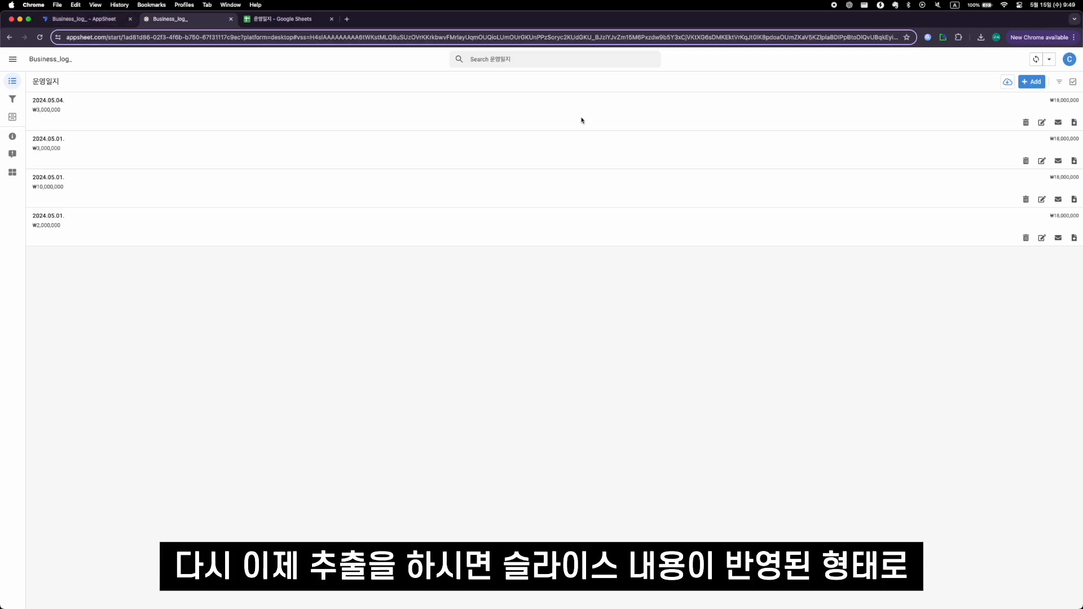
pyautogui.click(1039, 61)
pyautogui.click(87, 21)
pyautogui.click(801, 525)
pyautogui.click(1016, 525)
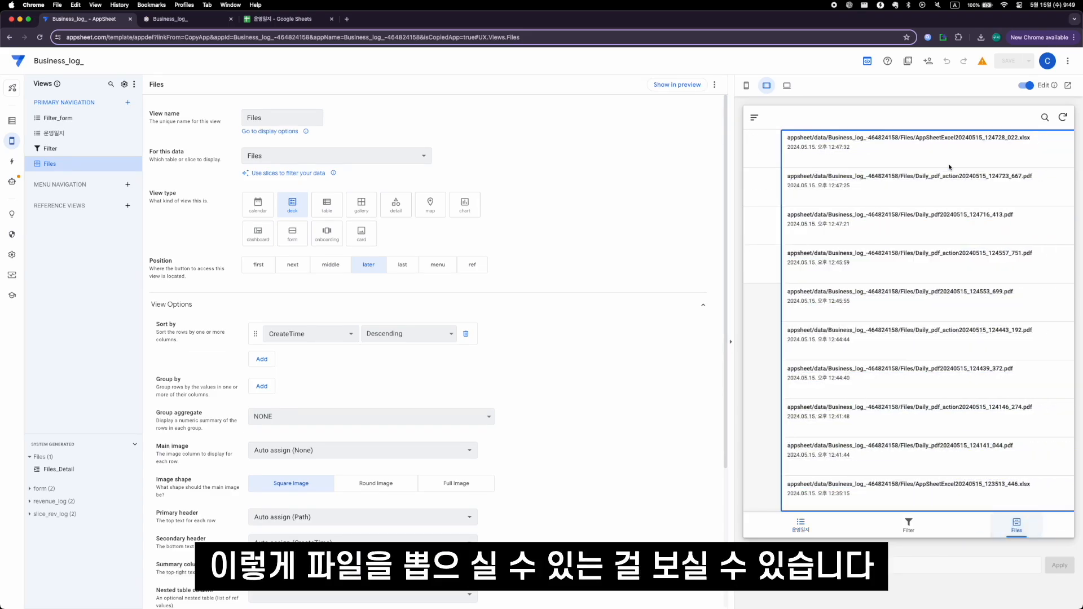